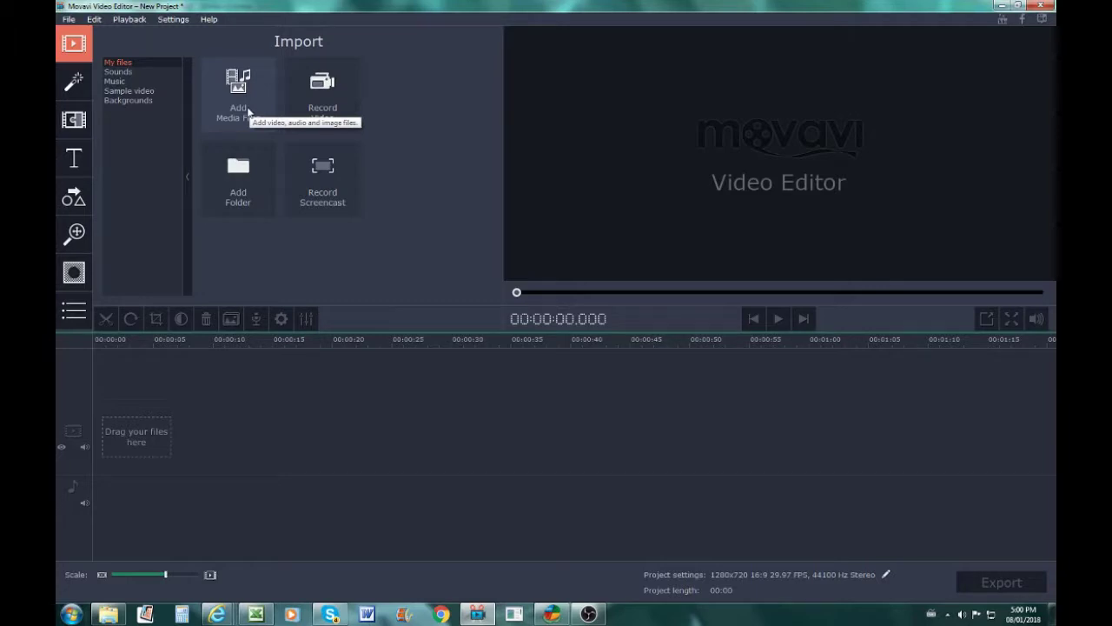
Import 00127, 00133, 00134 and 00135.MTS from the end of the STREAM folder.
{"action": "left_click", "coordinate": [248, 111]}
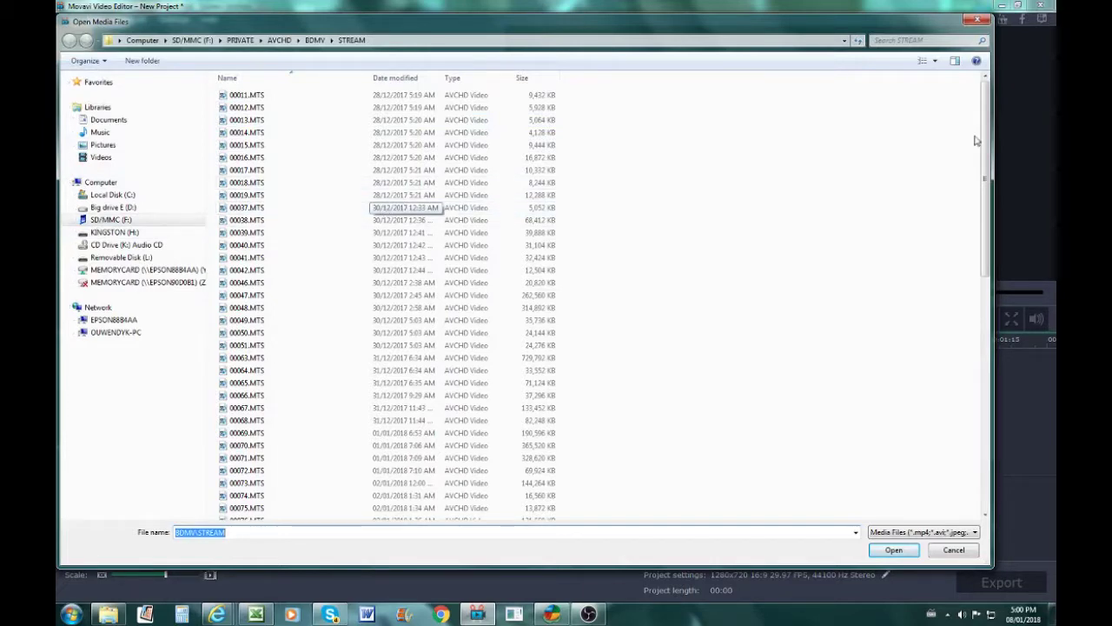
{"action": "left_click_drag", "start_coordinate": [984, 139], "coordinate": [1014, 389]}
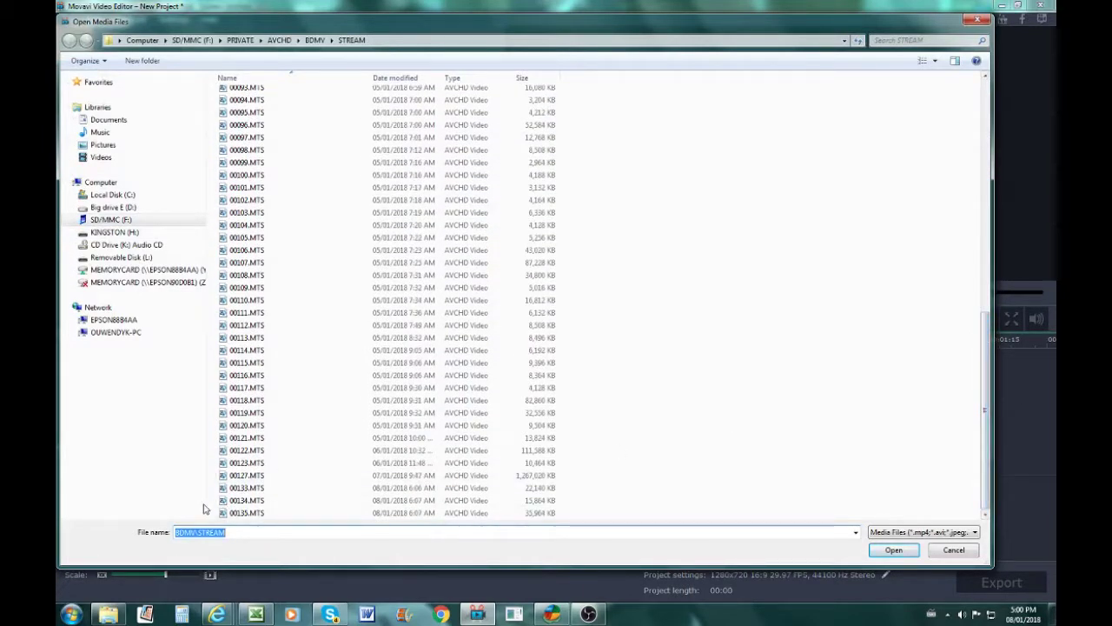
{"action": "mouse_move", "coordinate": [246, 513]}
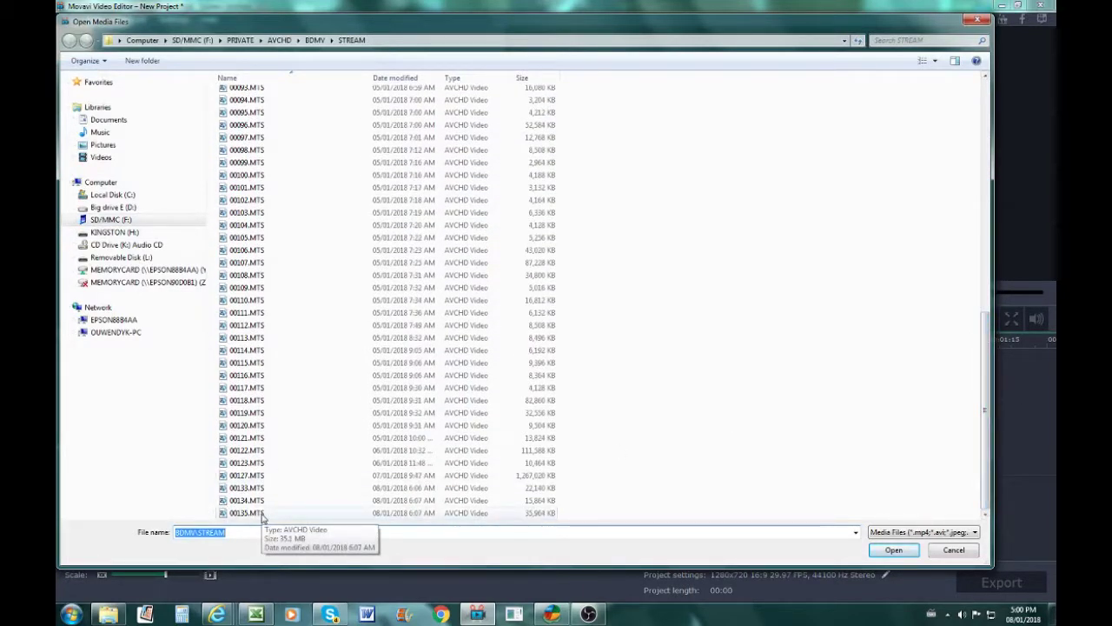
{"action": "left_click", "coordinate": [261, 514]}
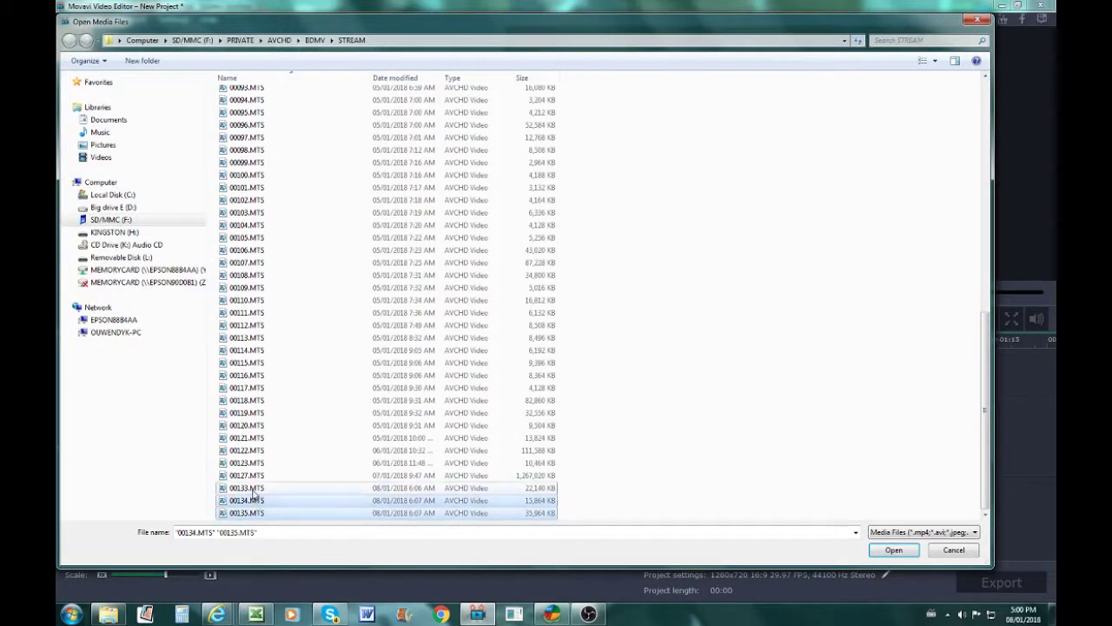
{"action": "left_click", "coordinate": [251, 489], "text": "ctrl"}
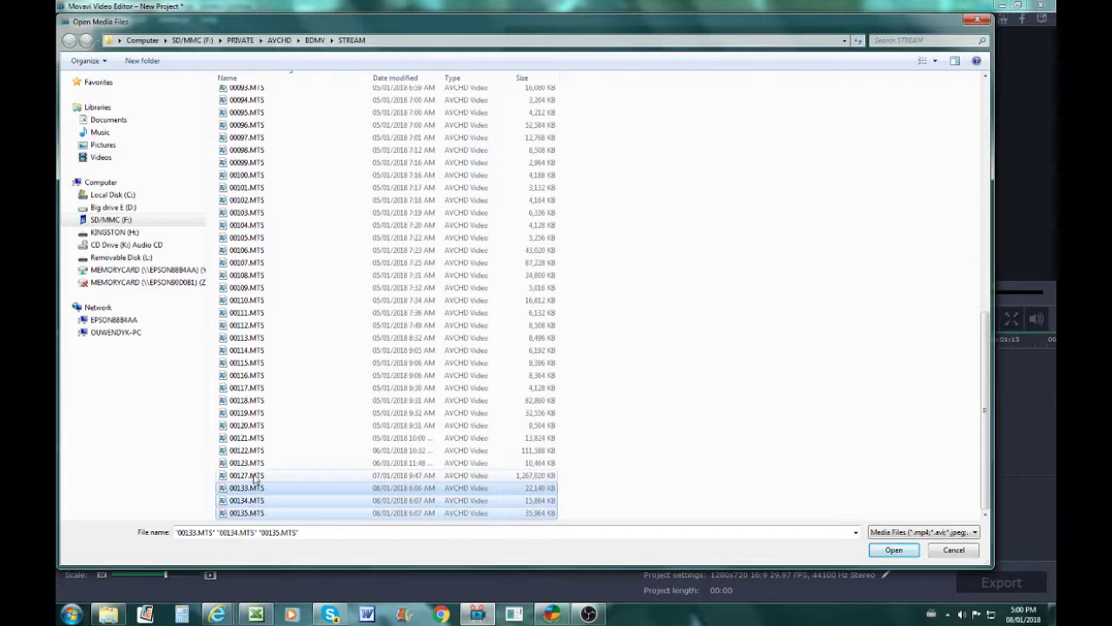
{"action": "left_click", "coordinate": [255, 476], "text": "ctrl"}
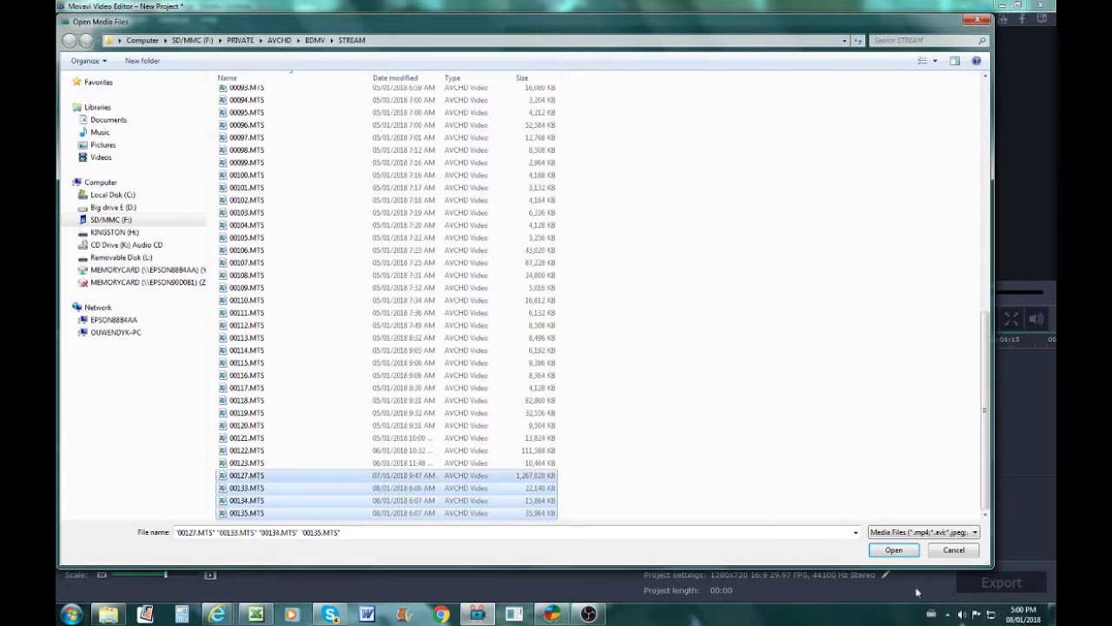
{"action": "left_click", "coordinate": [895, 552]}
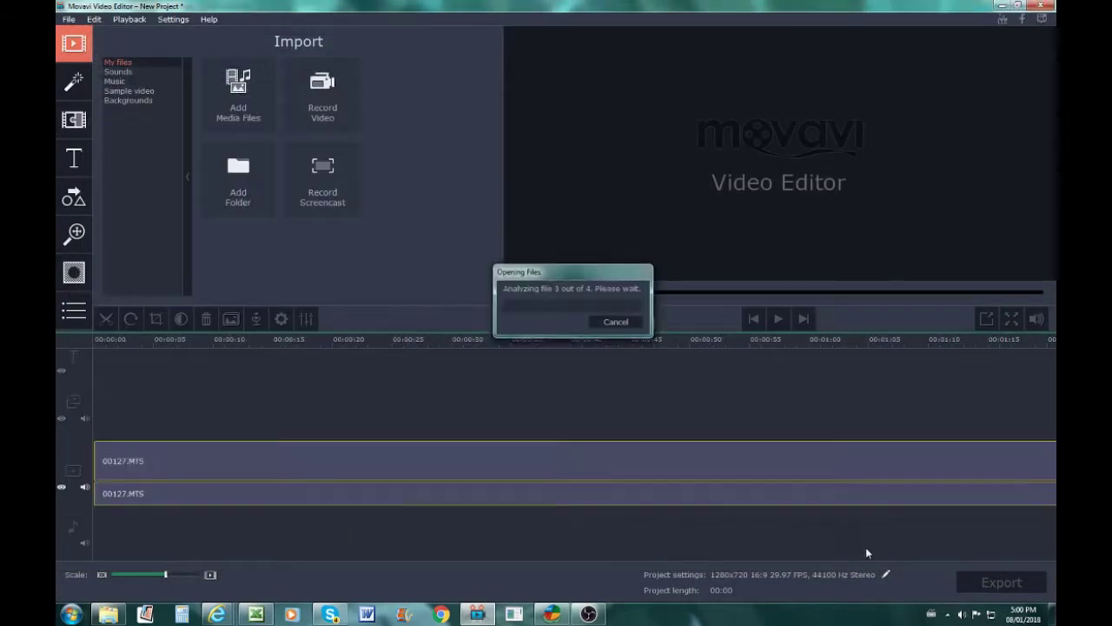
Delete the 00127.MTS clip from the timeline.
{"action": "left_click", "coordinate": [293, 464]}
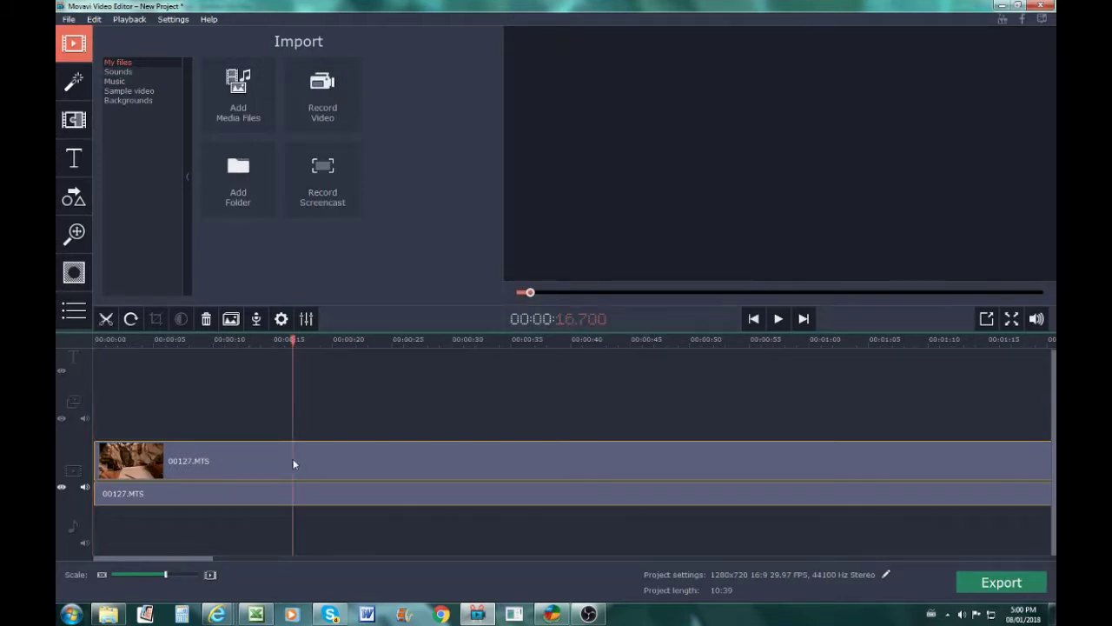
{"action": "right_click", "coordinate": [293, 463]}
{"action": "left_click", "coordinate": [326, 583]}
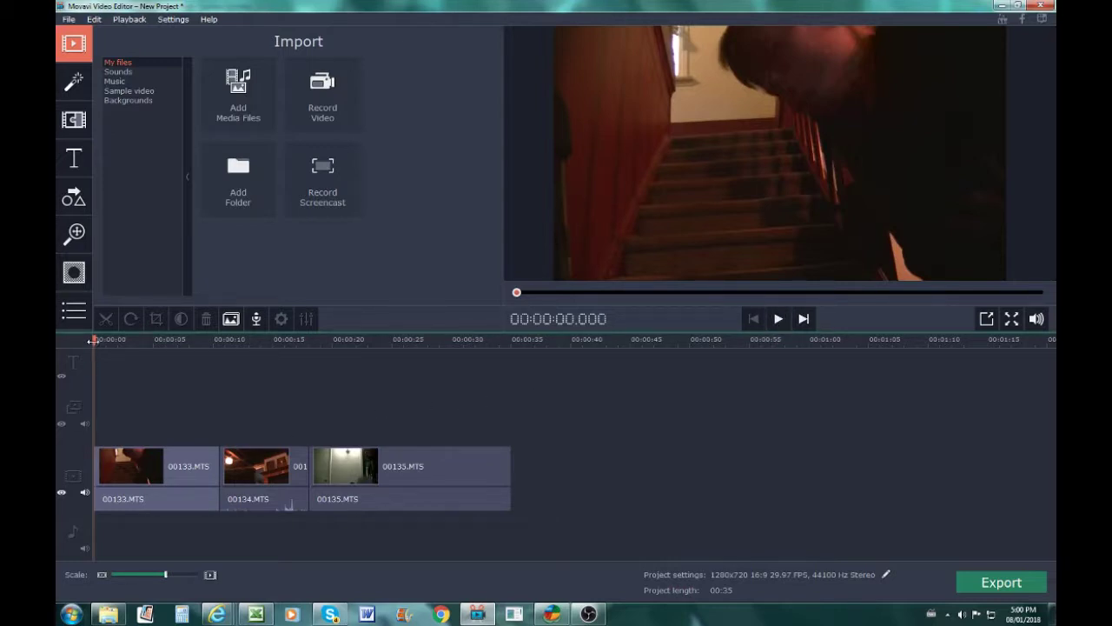
Scrub the playhead to about 2 seconds and select the first clip, 00133.MTS.
{"action": "left_click_drag", "start_coordinate": [92, 341], "coordinate": [120, 343]}
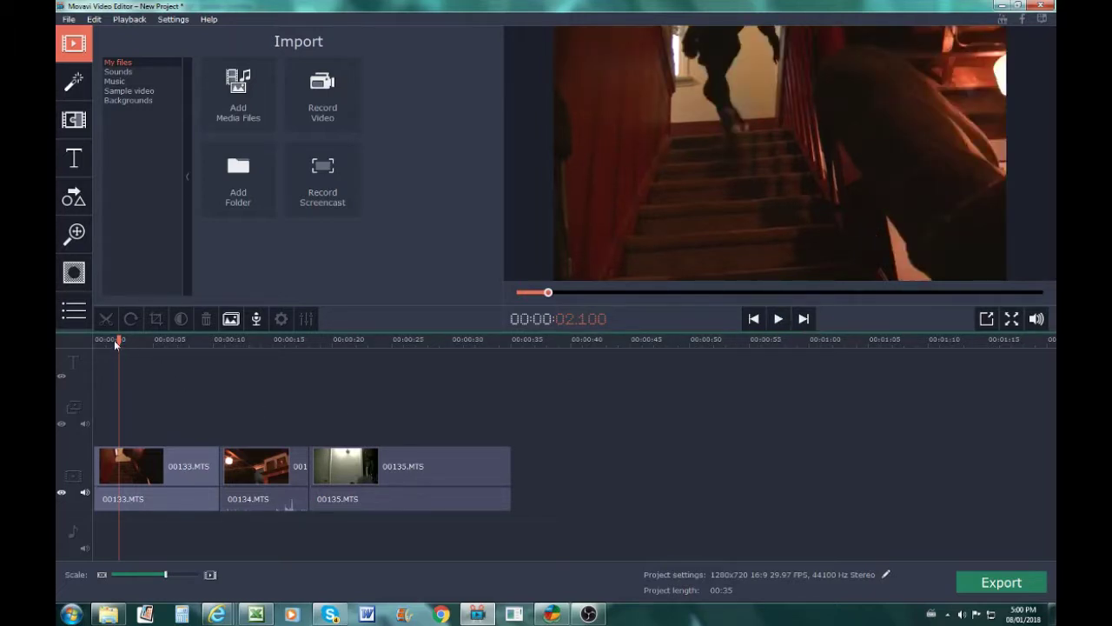
{"action": "left_click_drag", "start_coordinate": [115, 343], "coordinate": [133, 340]}
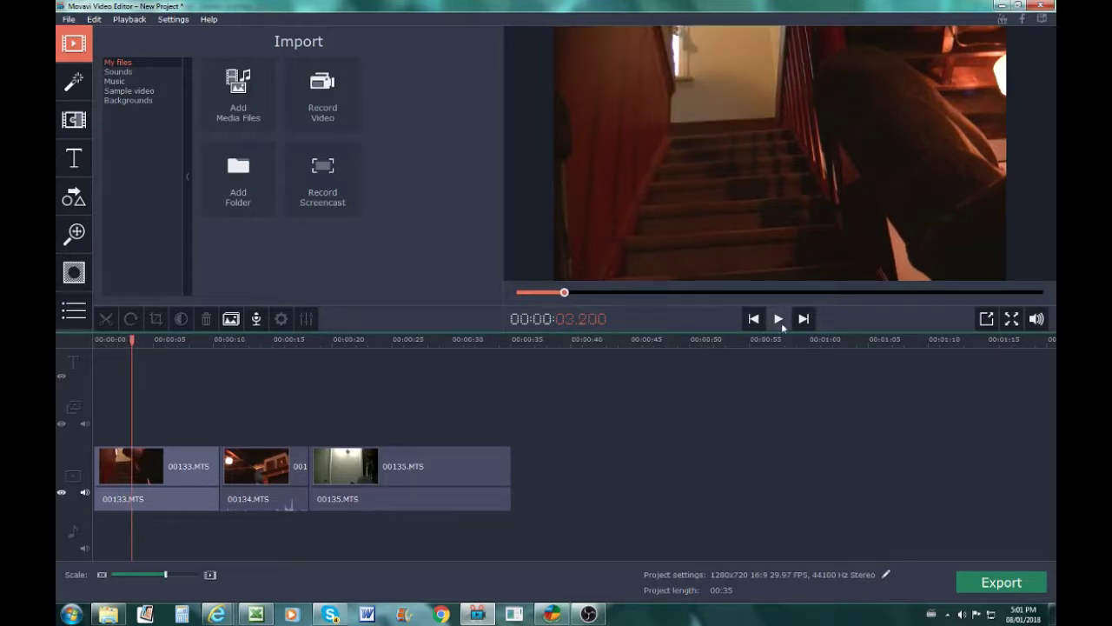
{"action": "left_click", "coordinate": [131, 463]}
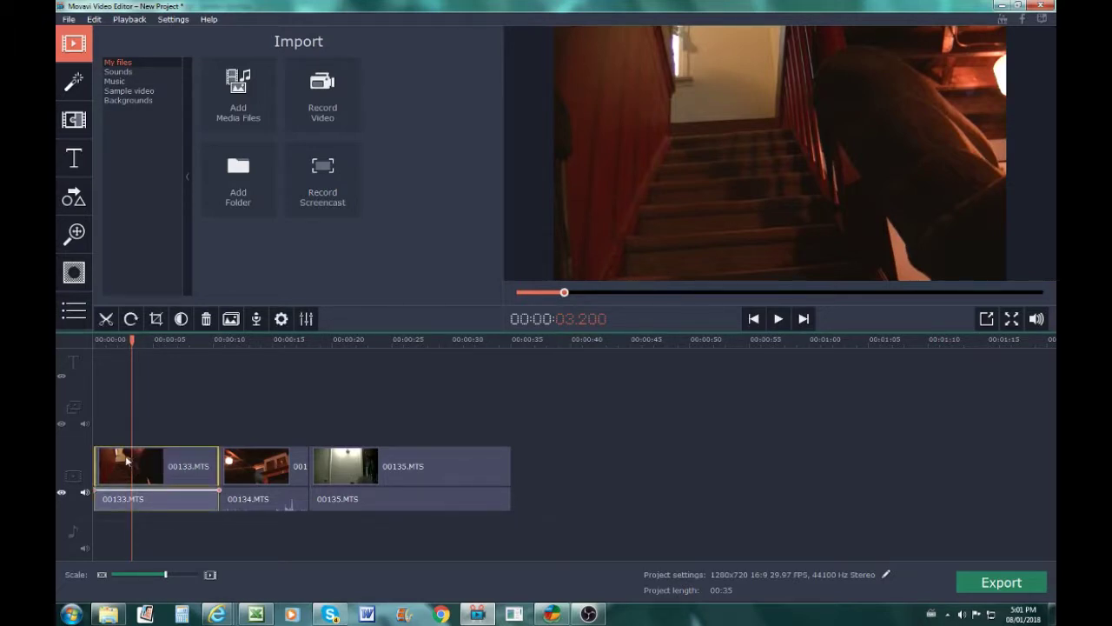
Split 00133.MTS at the playhead and delete the opening piece.
{"action": "left_click", "coordinate": [107, 320]}
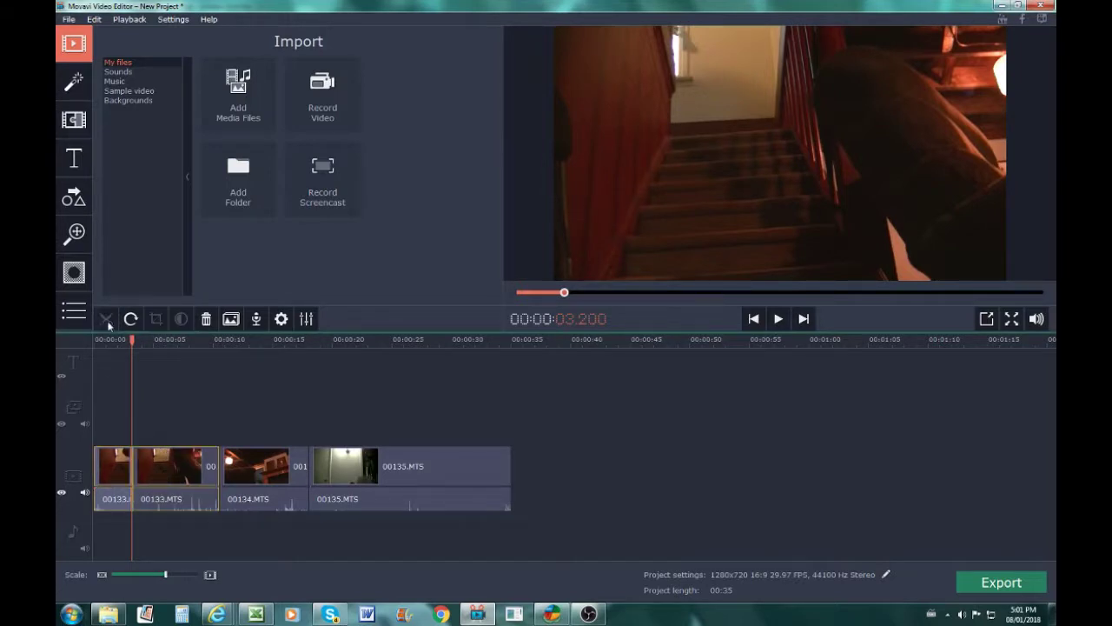
{"action": "left_click", "coordinate": [108, 469]}
{"action": "right_click", "coordinate": [117, 465]}
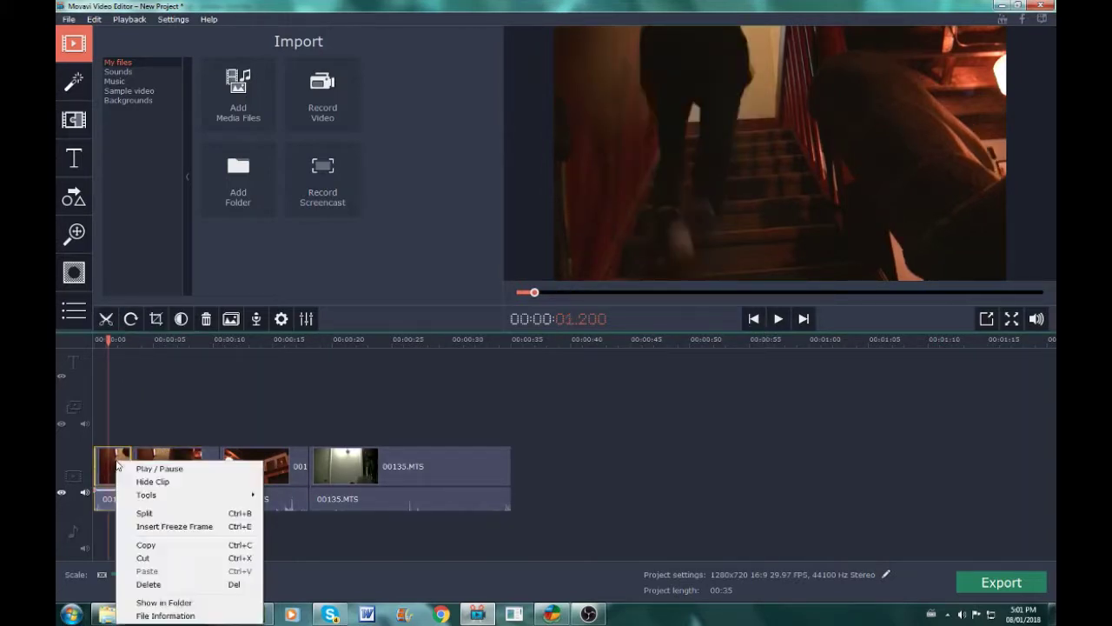
{"action": "left_click", "coordinate": [162, 588]}
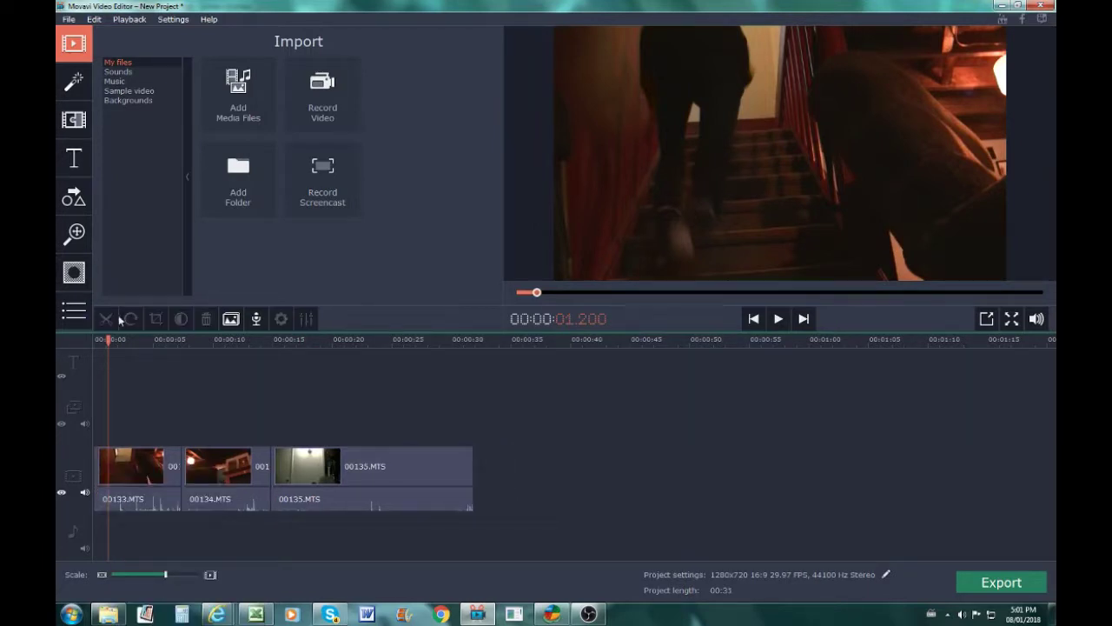
Split the first clip again at about 1.6 seconds and delete the short opening piece.
{"action": "left_click_drag", "start_coordinate": [109, 339], "coordinate": [64, 341]}
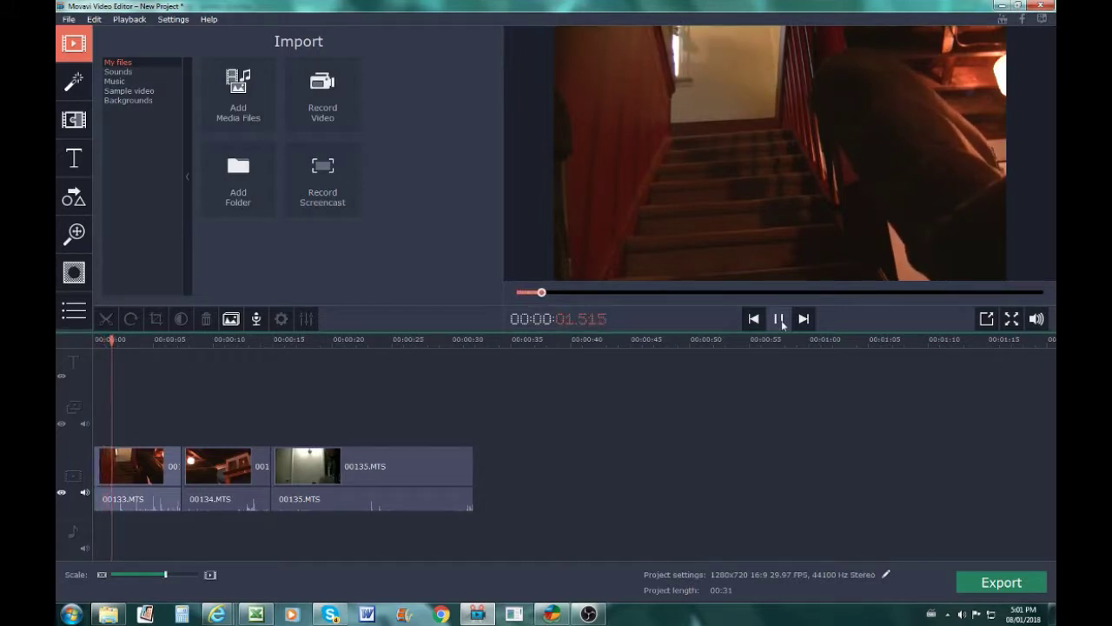
{"action": "left_click", "coordinate": [779, 319]}
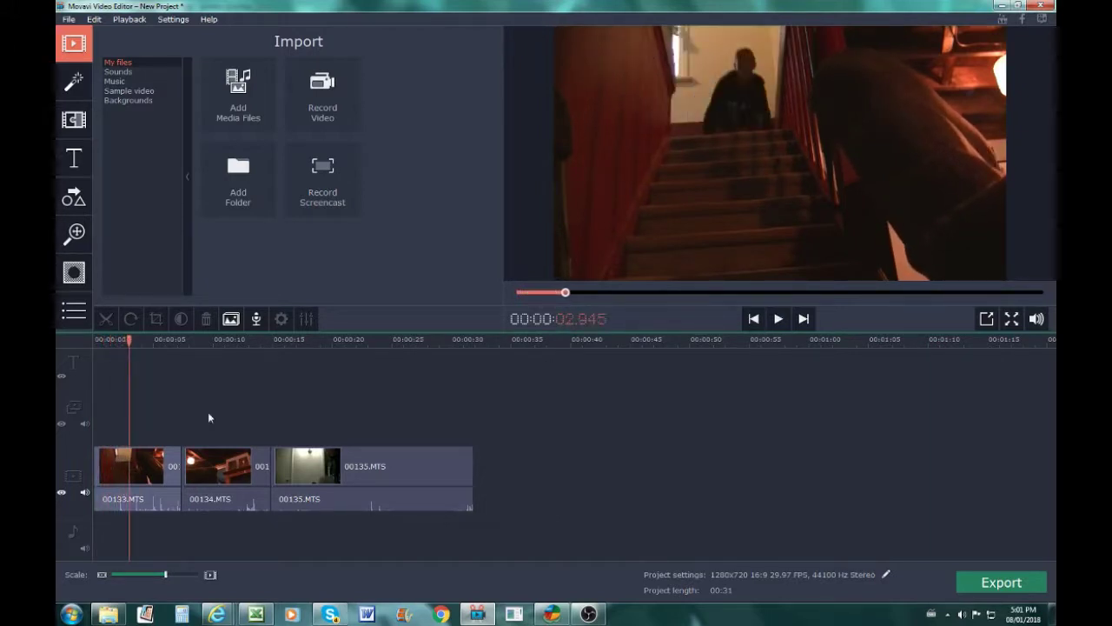
{"action": "left_click_drag", "start_coordinate": [128, 339], "coordinate": [109, 345]}
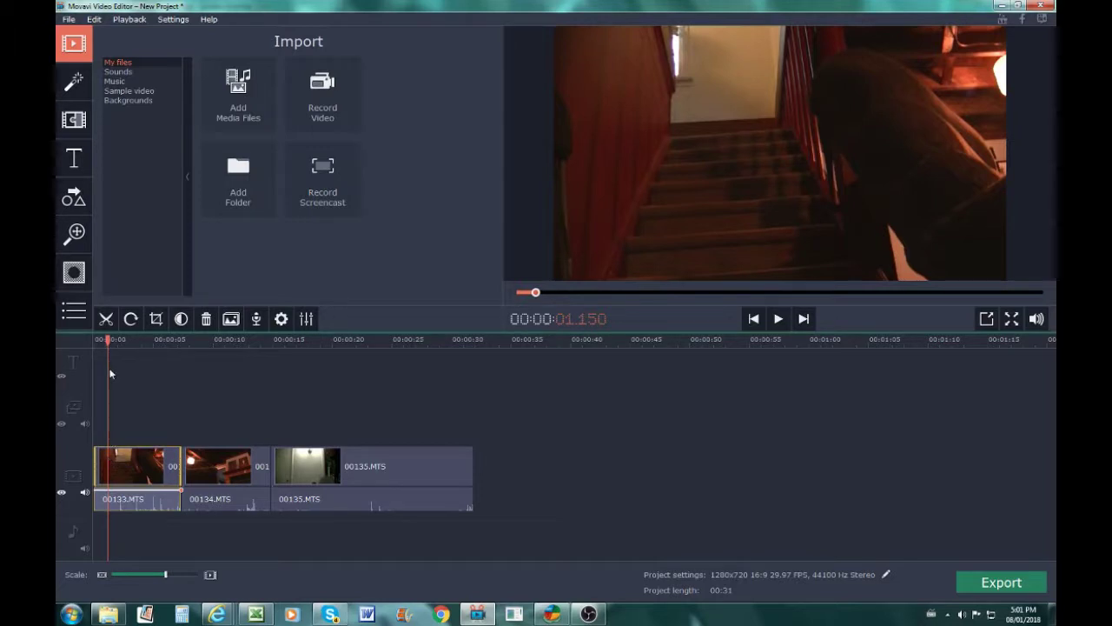
{"action": "left_click", "coordinate": [109, 467]}
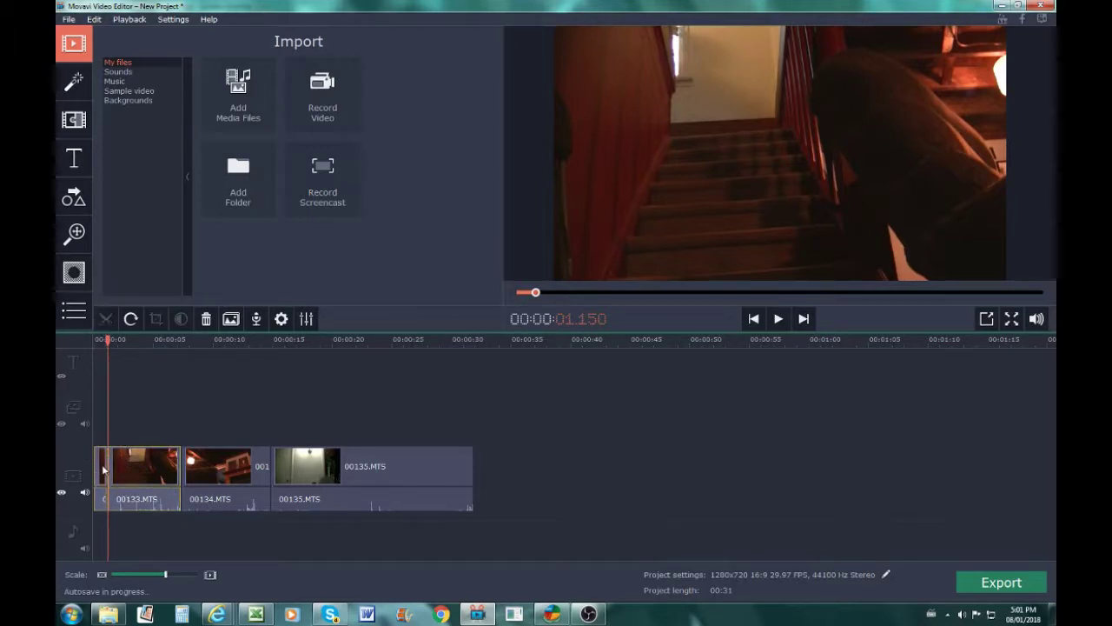
{"action": "right_click", "coordinate": [102, 471]}
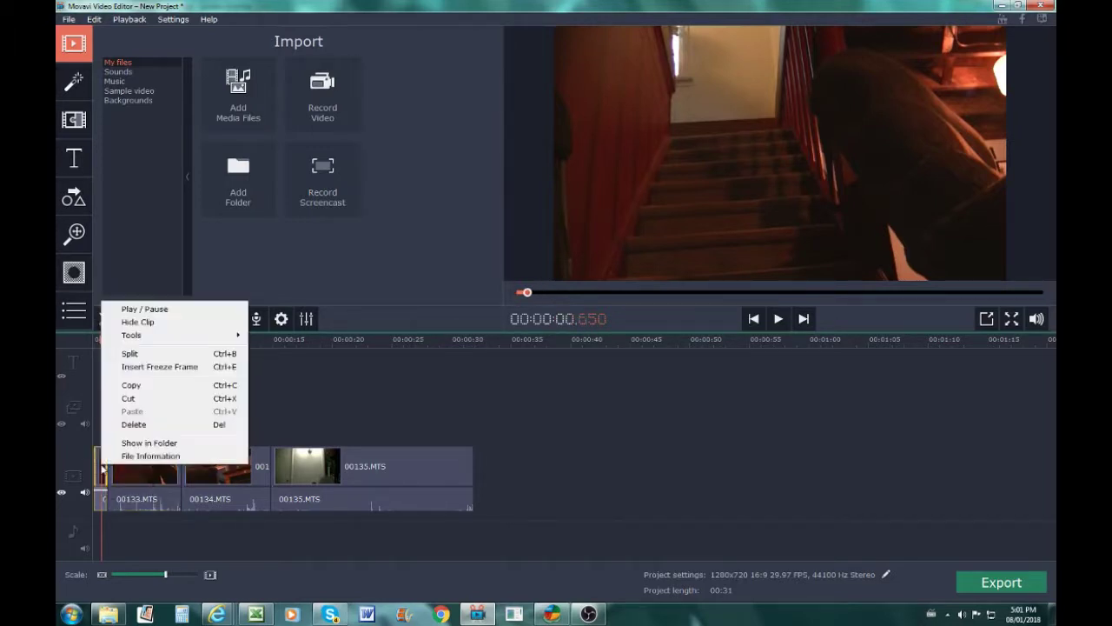
{"action": "left_click", "coordinate": [134, 424]}
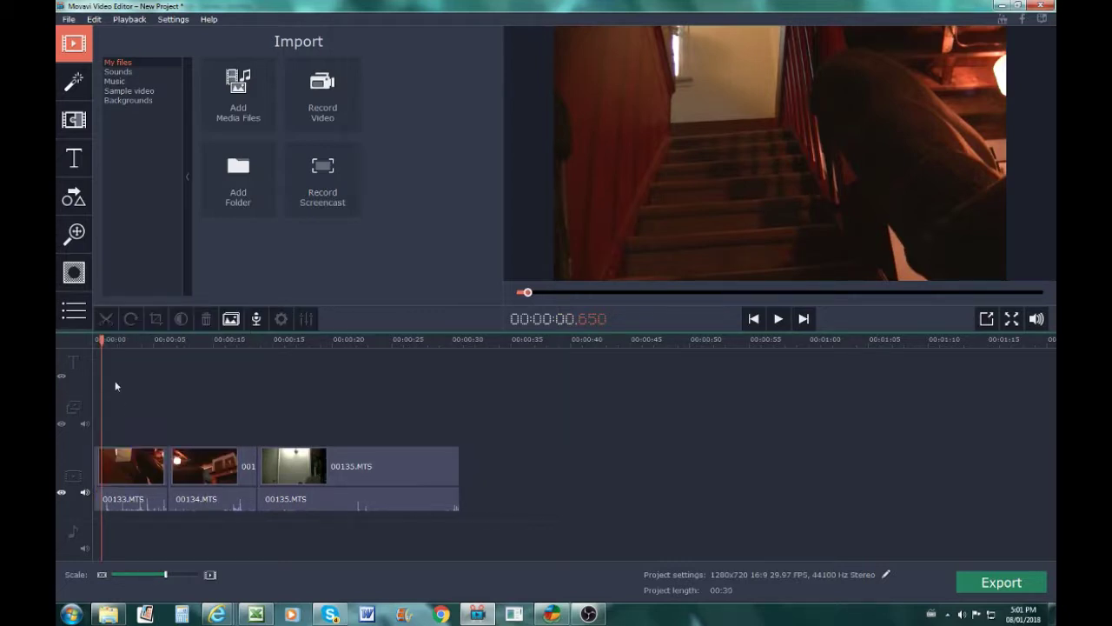
Preview the start and split the first clip at about 1.45 seconds.
{"action": "left_click", "coordinate": [96, 340]}
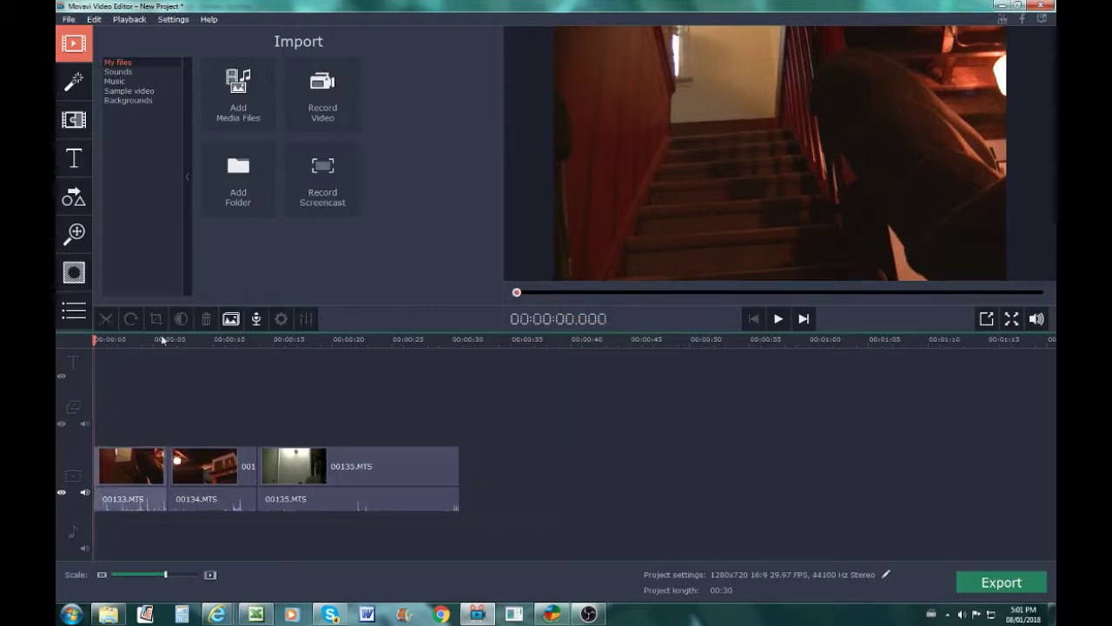
{"action": "left_click", "coordinate": [779, 320]}
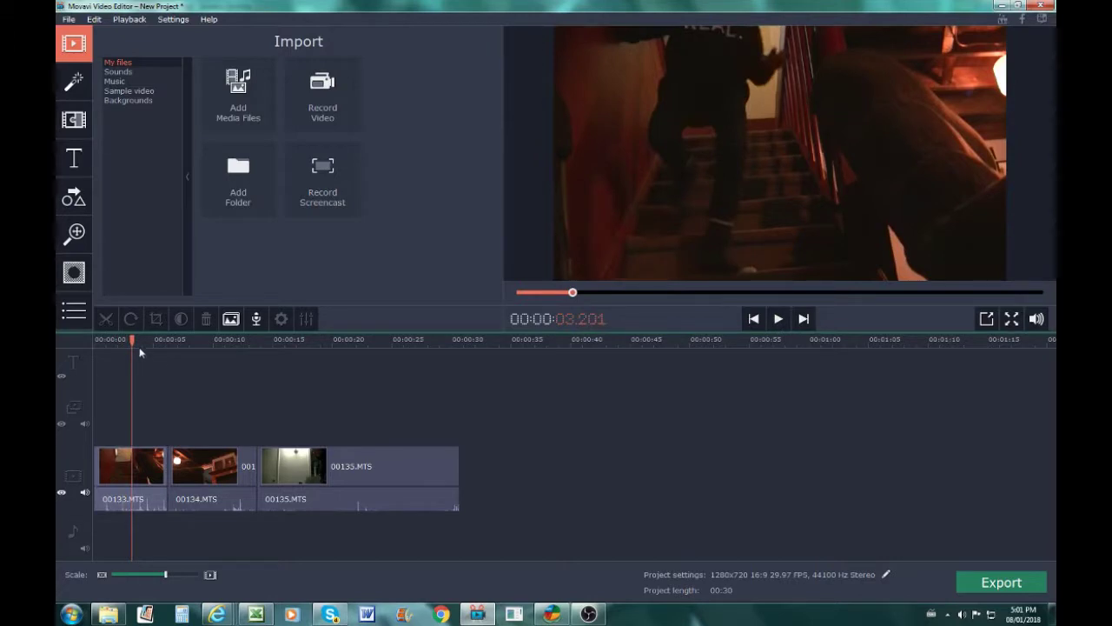
{"action": "left_click_drag", "start_coordinate": [132, 340], "coordinate": [110, 346]}
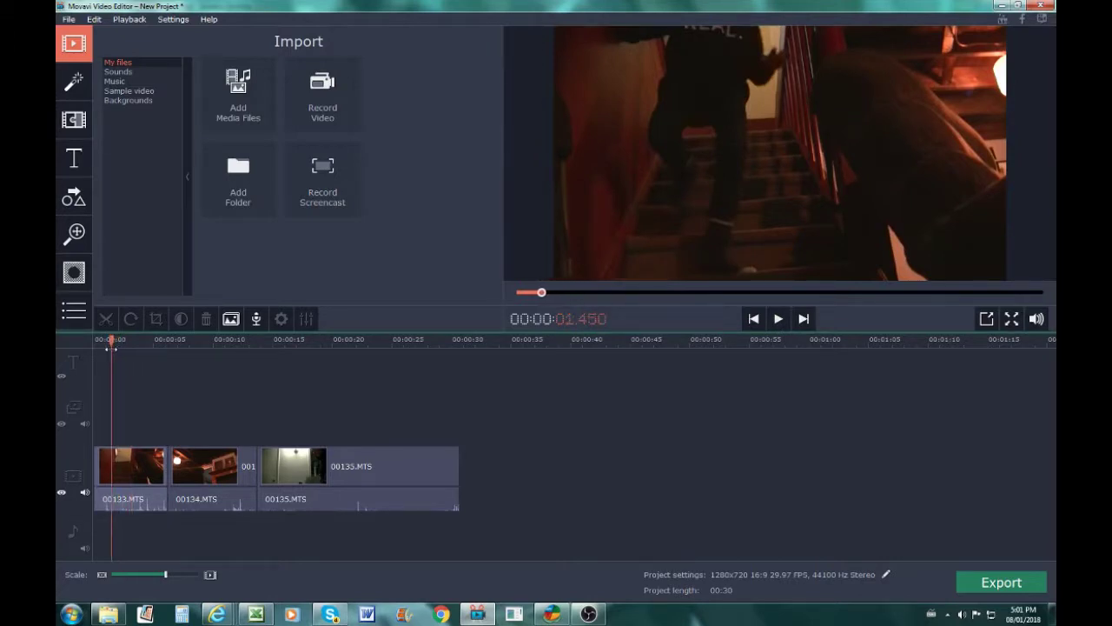
{"action": "left_click", "coordinate": [778, 320]}
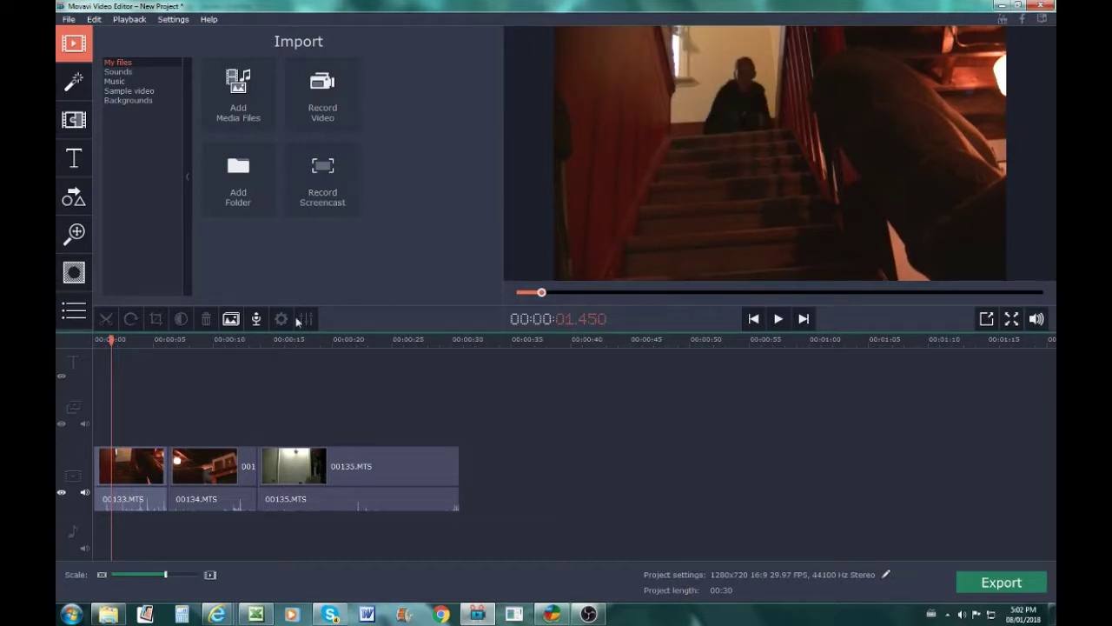
{"action": "left_click", "coordinate": [111, 465]}
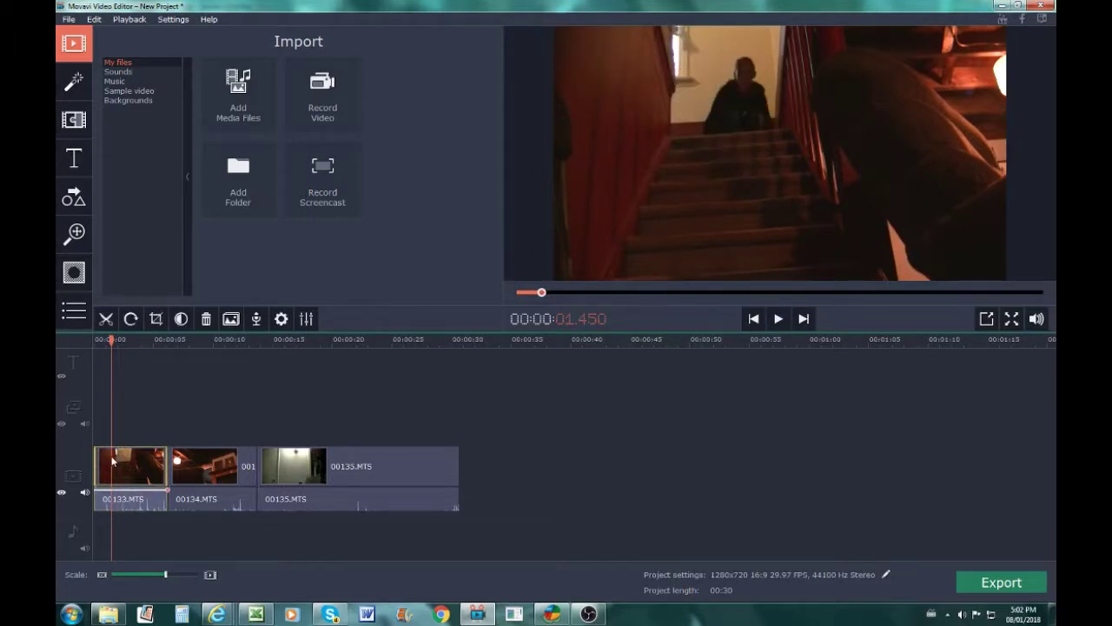
{"action": "left_click", "coordinate": [105, 319]}
{"action": "left_click", "coordinate": [779, 320]}
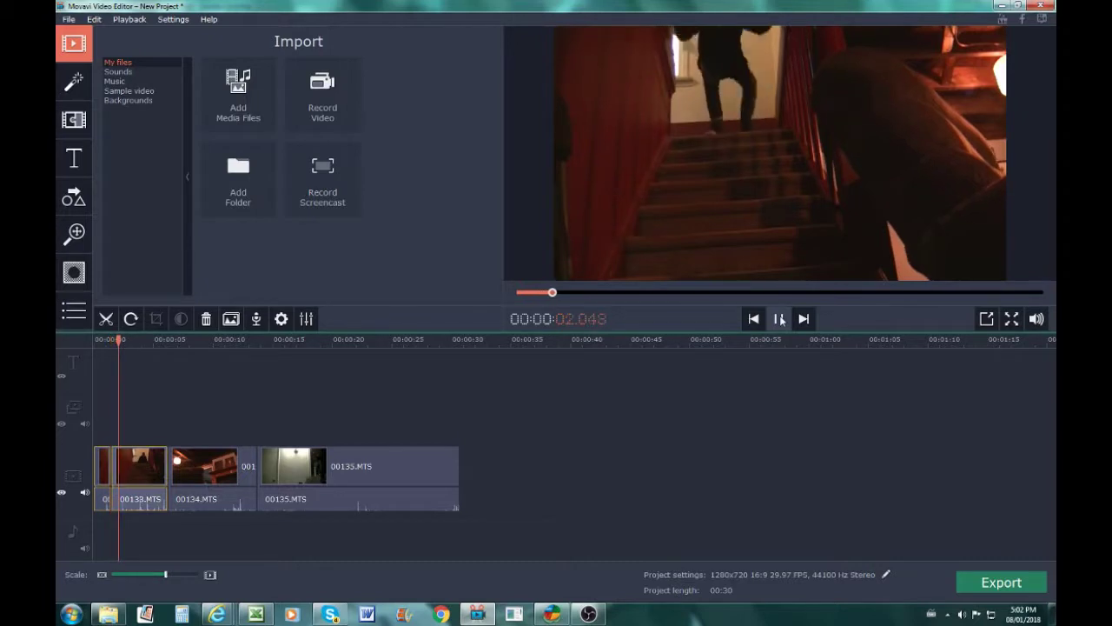
{"action": "left_click", "coordinate": [779, 319]}
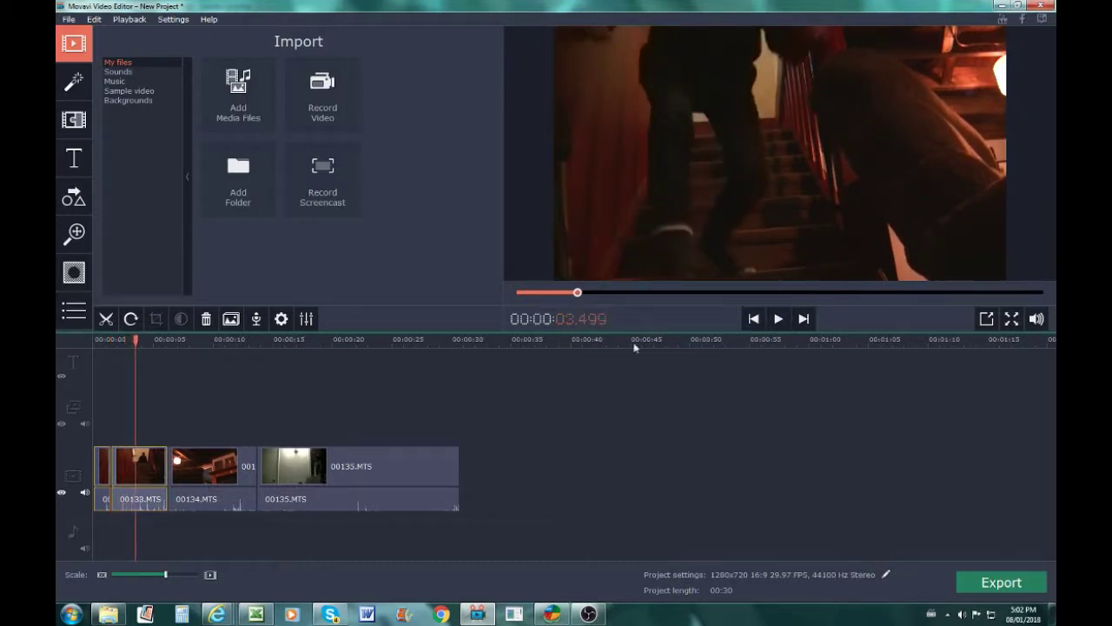
Split again at about 3.5 seconds and delete the cut-off piece.
{"action": "left_click", "coordinate": [106, 319]}
{"action": "left_click", "coordinate": [126, 469]}
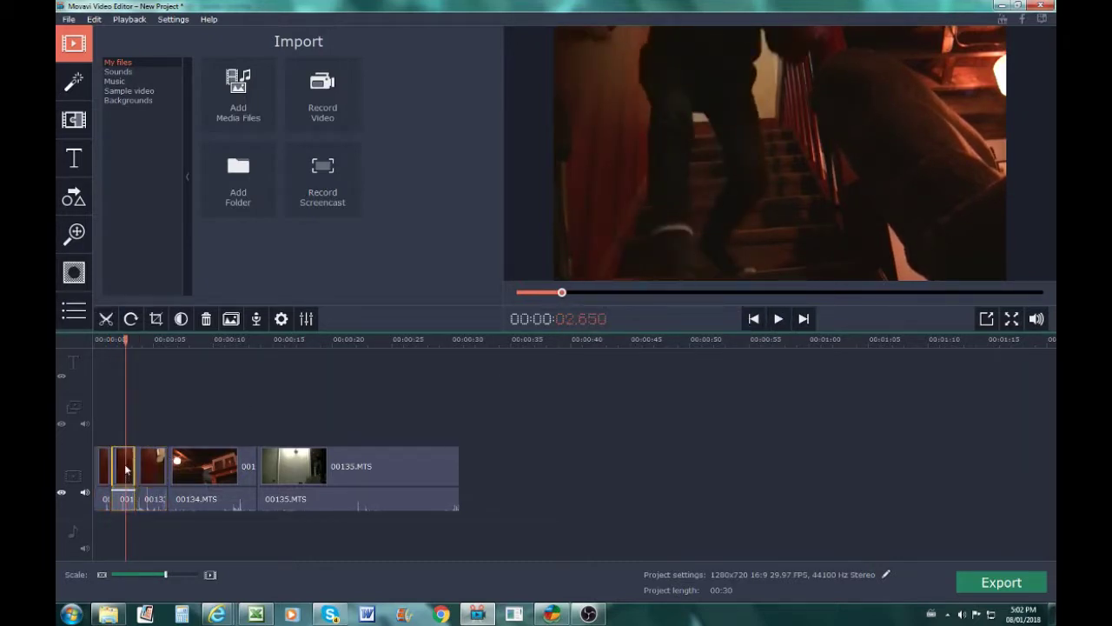
{"action": "right_click", "coordinate": [126, 469]}
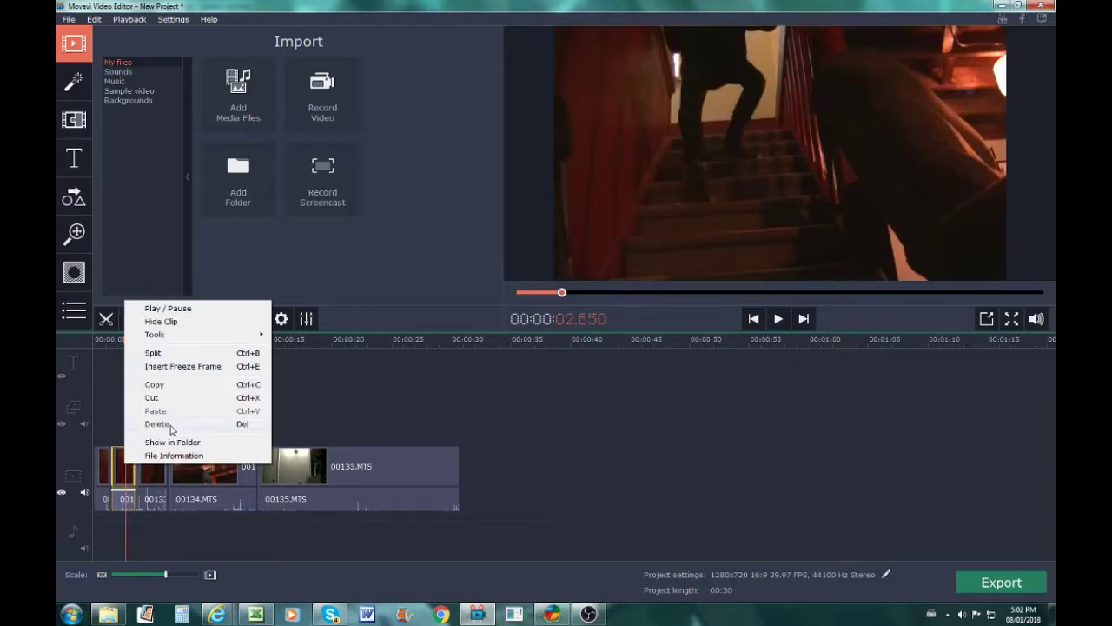
{"action": "left_click", "coordinate": [170, 425]}
Preview from 1.2 seconds and delete the short 00133.MTS piece near 3.4 seconds.
{"action": "left_click_drag", "start_coordinate": [126, 341], "coordinate": [107, 340]}
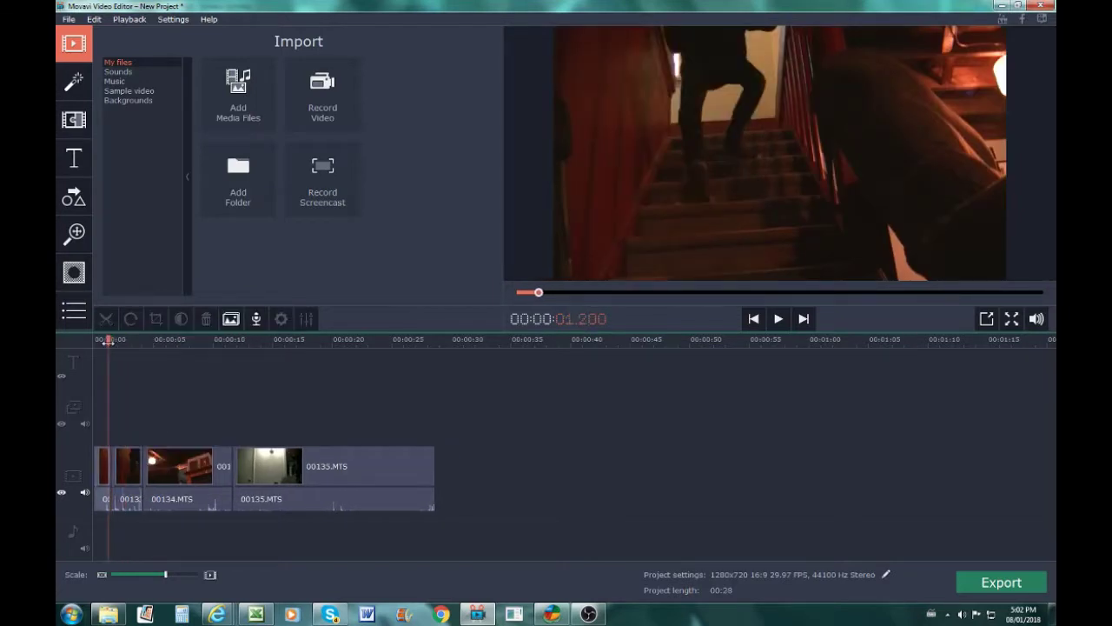
{"action": "left_click", "coordinate": [779, 318]}
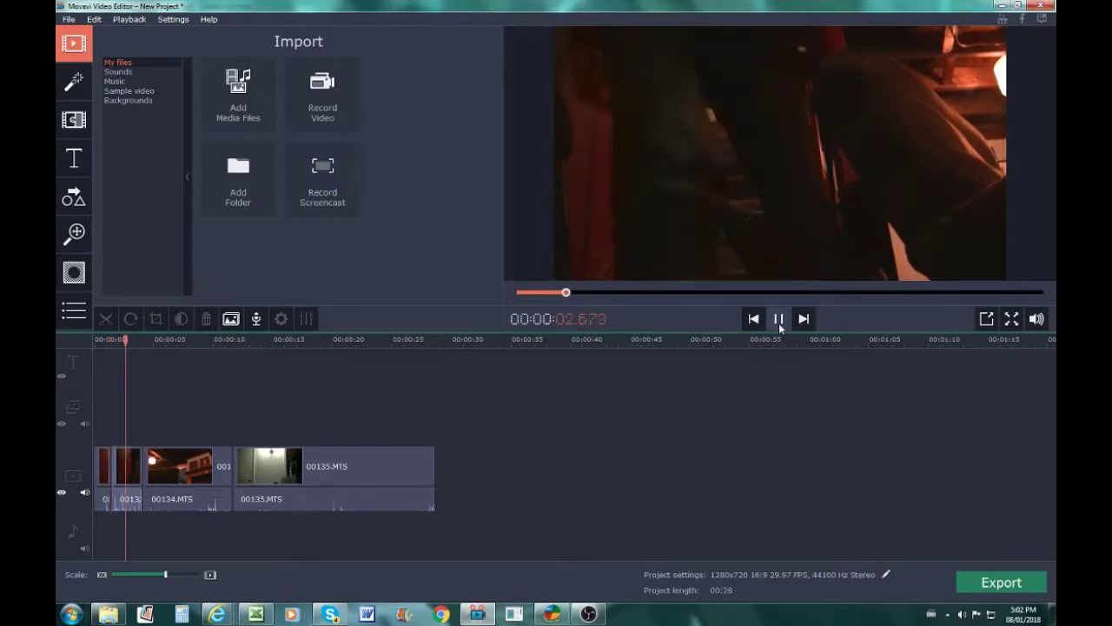
{"action": "left_click", "coordinate": [779, 321]}
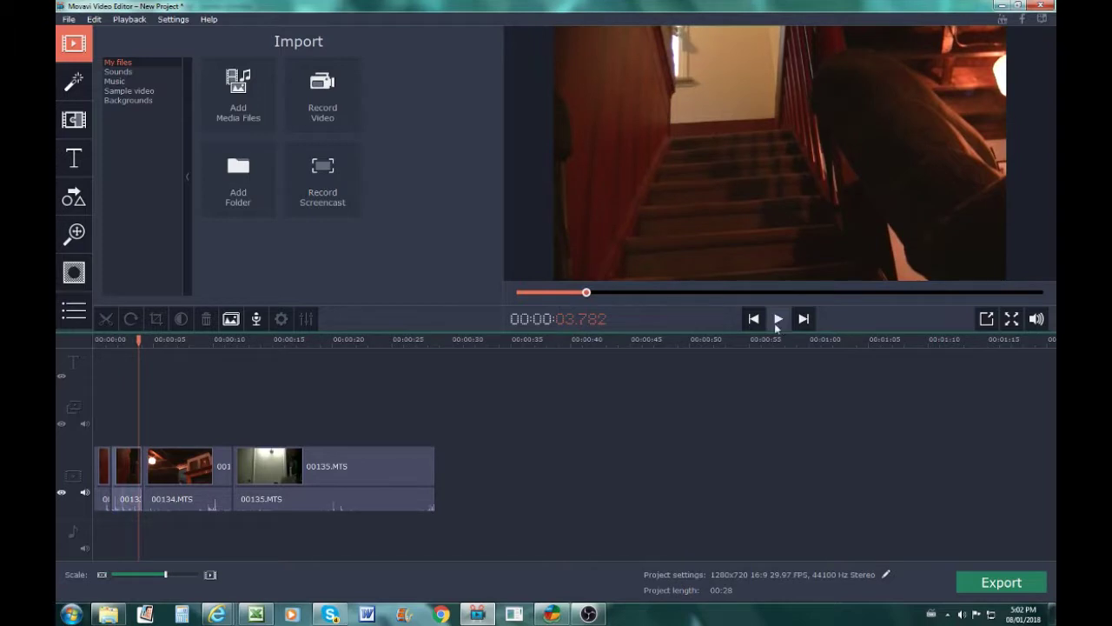
{"action": "left_click", "coordinate": [135, 339]}
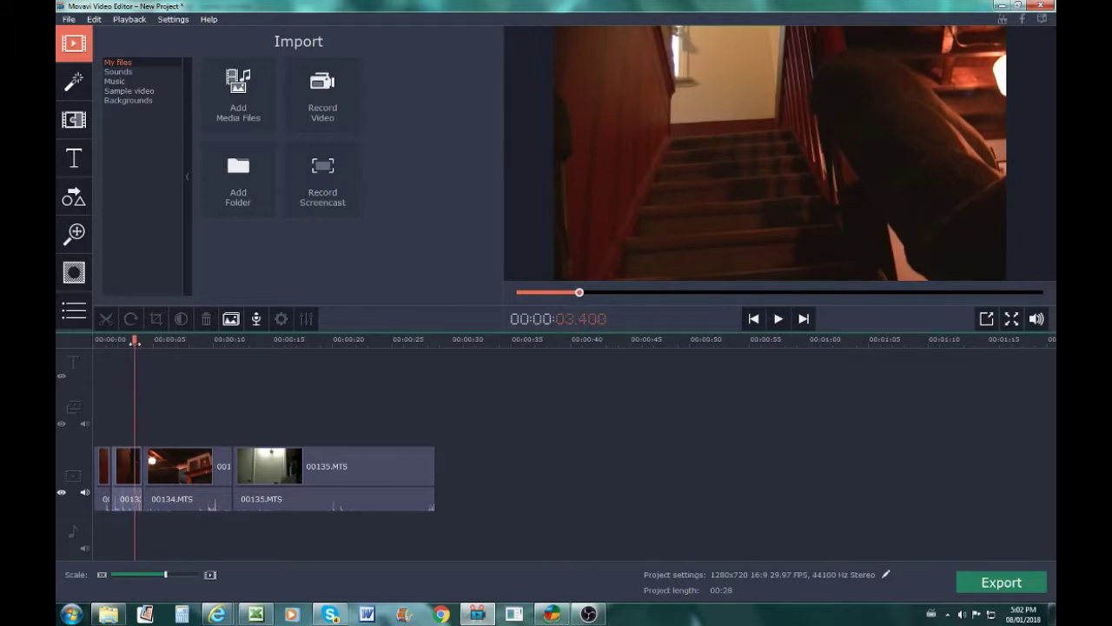
{"action": "left_click", "coordinate": [133, 458]}
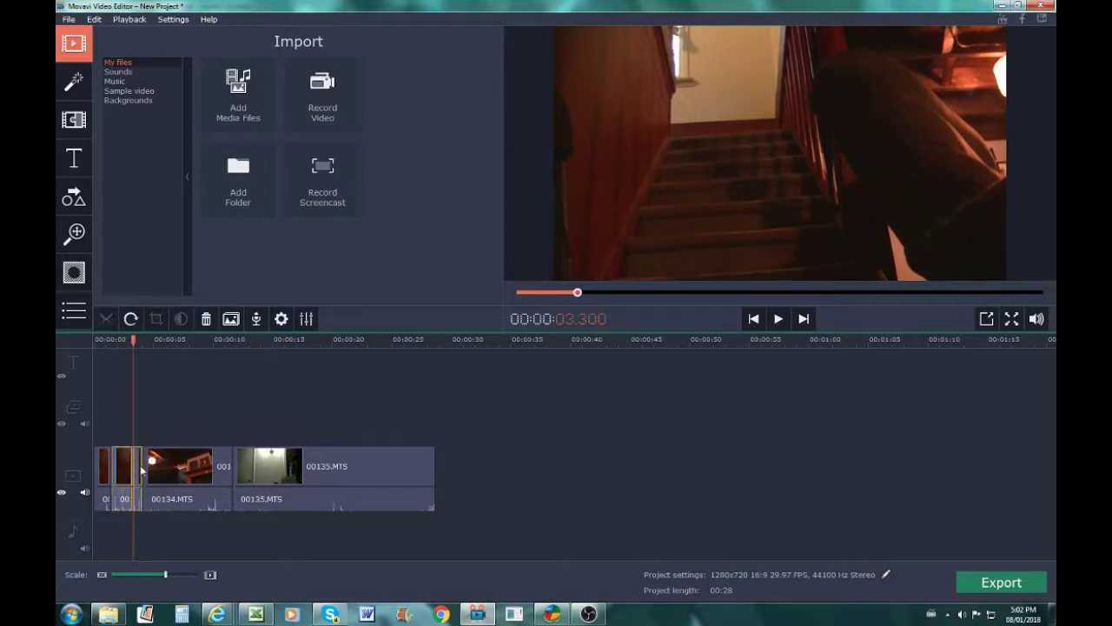
{"action": "left_click", "coordinate": [137, 466]}
{"action": "right_click", "coordinate": [154, 462]}
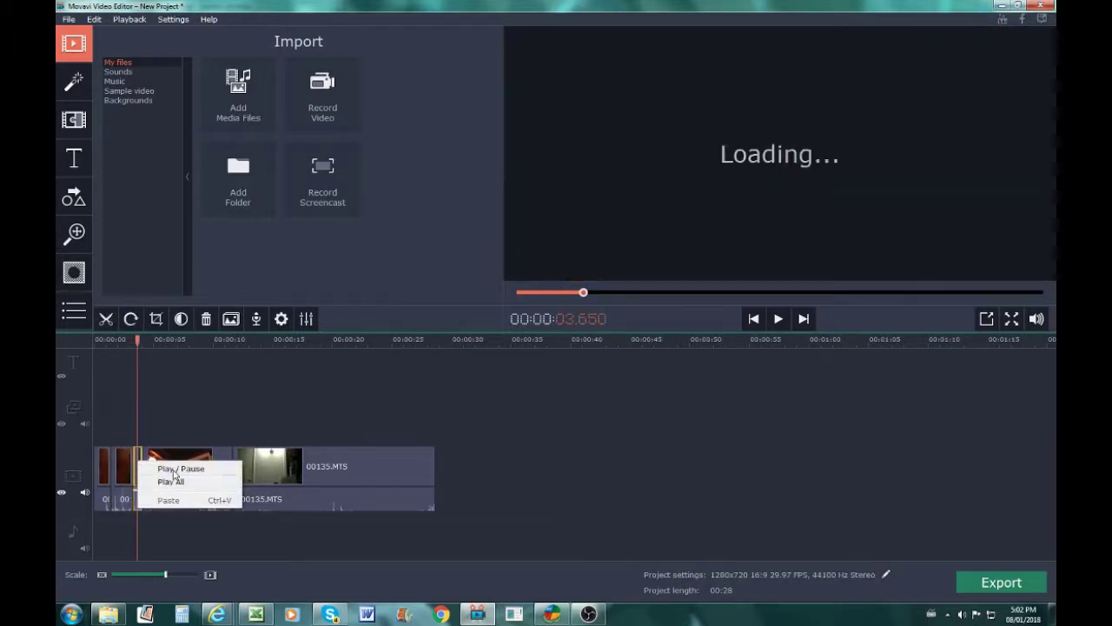
{"action": "right_click", "coordinate": [152, 460]}
{"action": "left_click", "coordinate": [170, 404]}
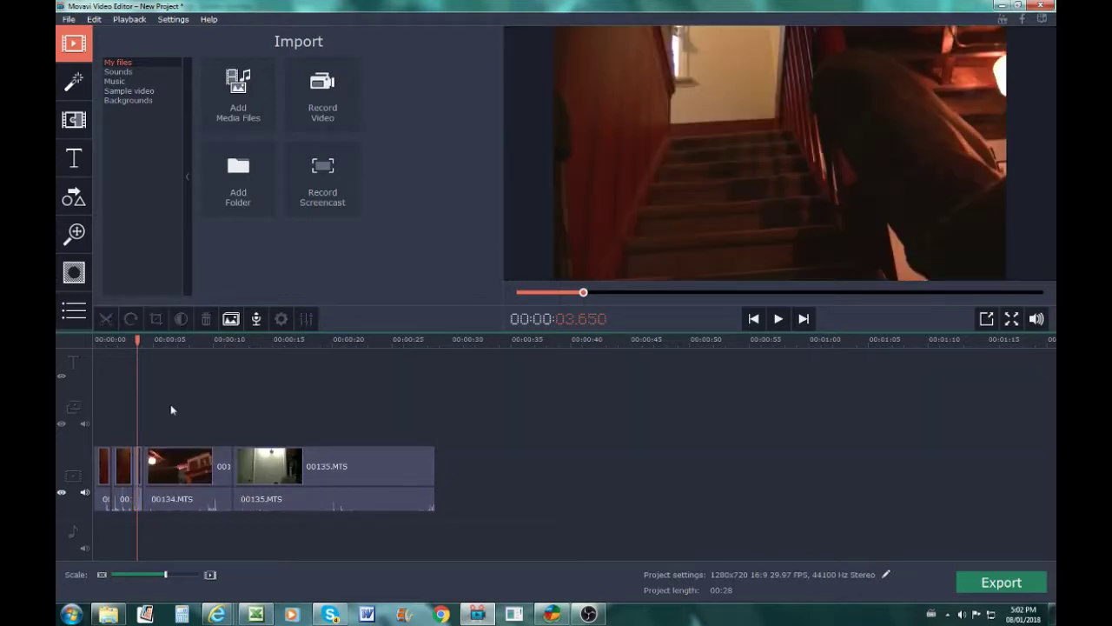
{"action": "right_click", "coordinate": [138, 462]}
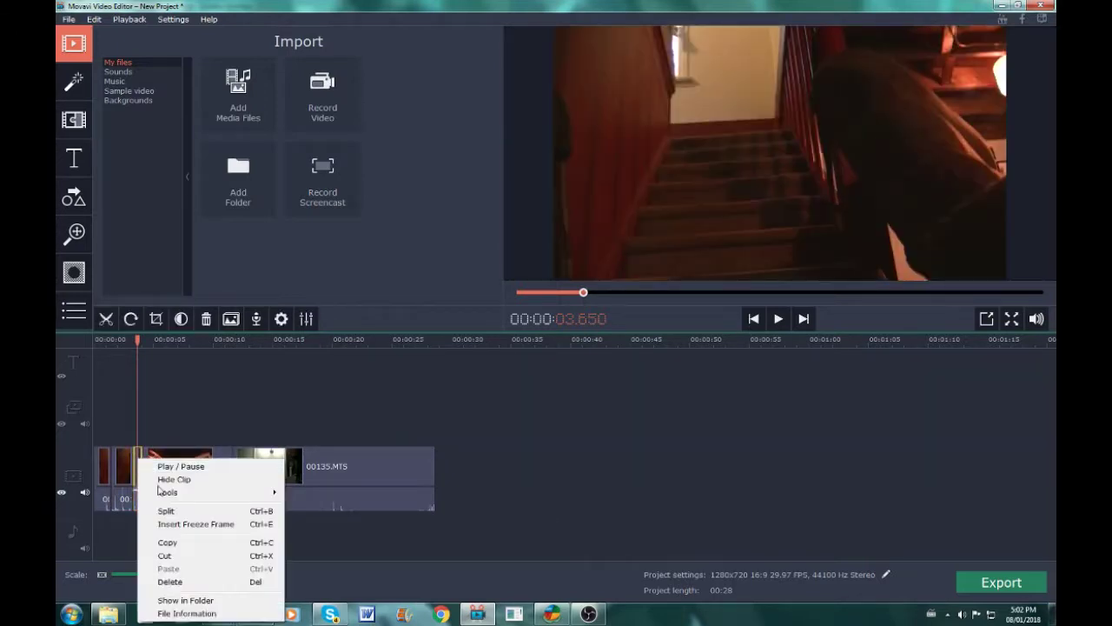
{"action": "left_click", "coordinate": [172, 582]}
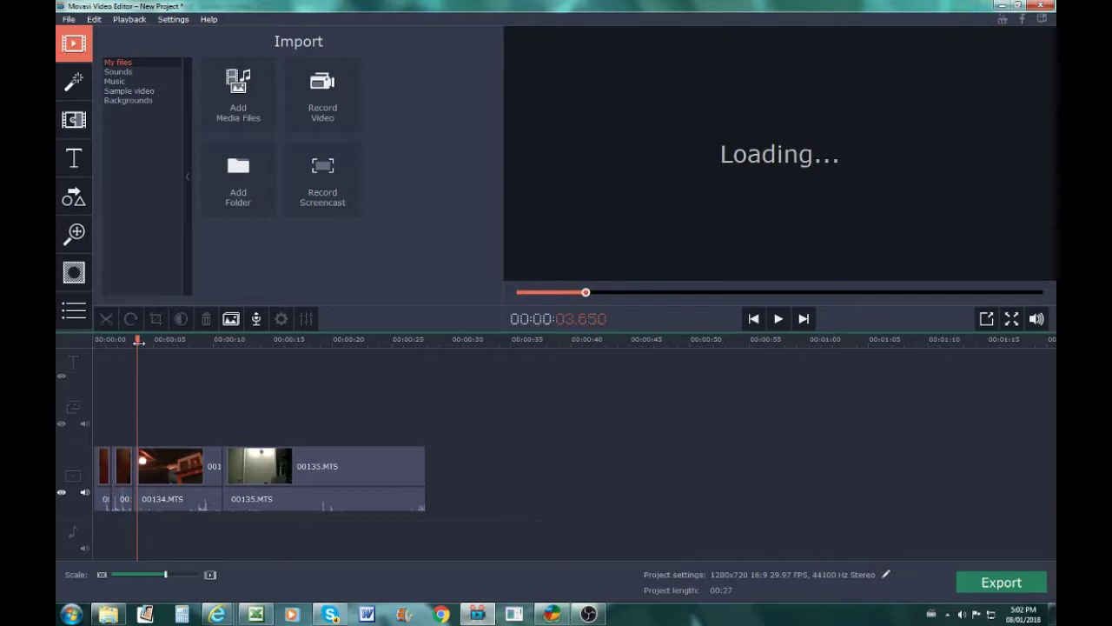
{"action": "left_click_drag", "start_coordinate": [137, 340], "coordinate": [165, 341]}
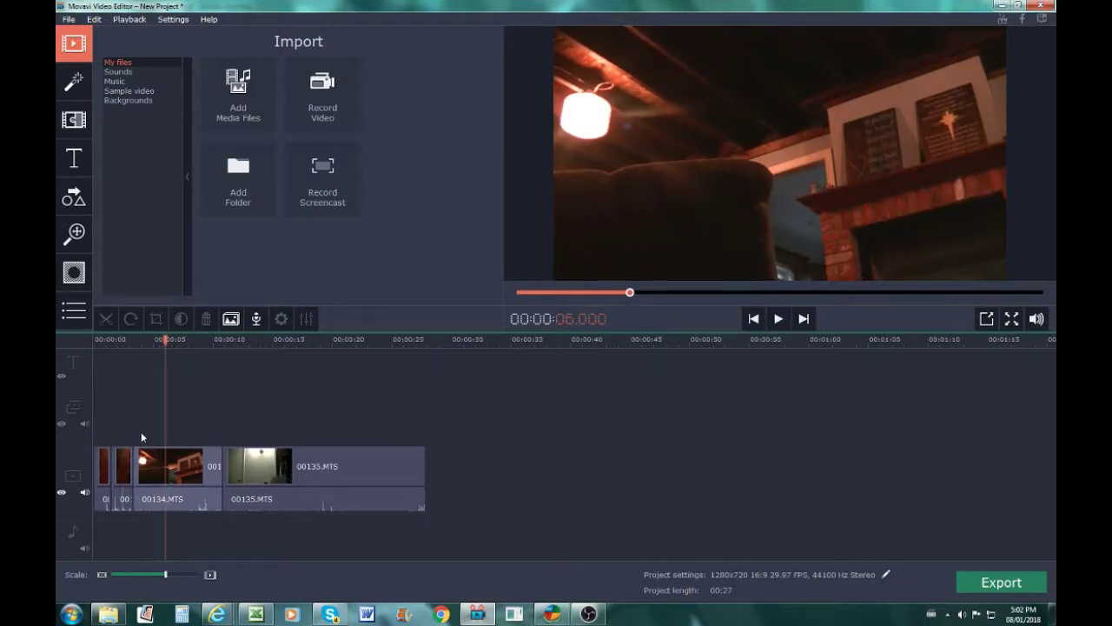
Split 00134.MTS at 6.000 and 10.097 seconds and delete the middle piece.
{"action": "left_click", "coordinate": [165, 456]}
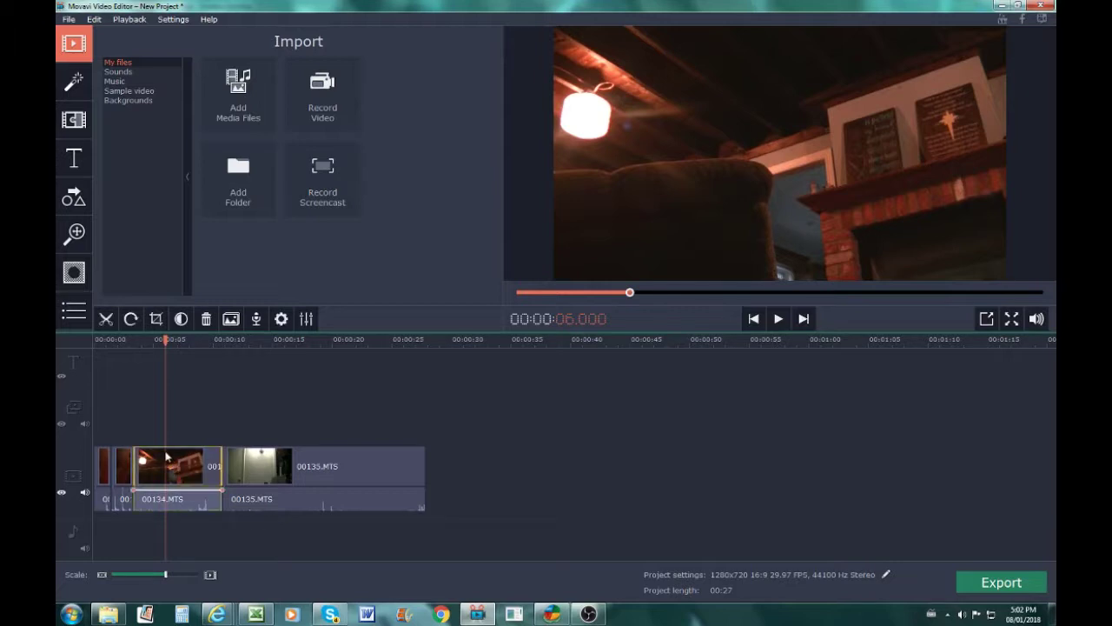
{"action": "left_click", "coordinate": [106, 318]}
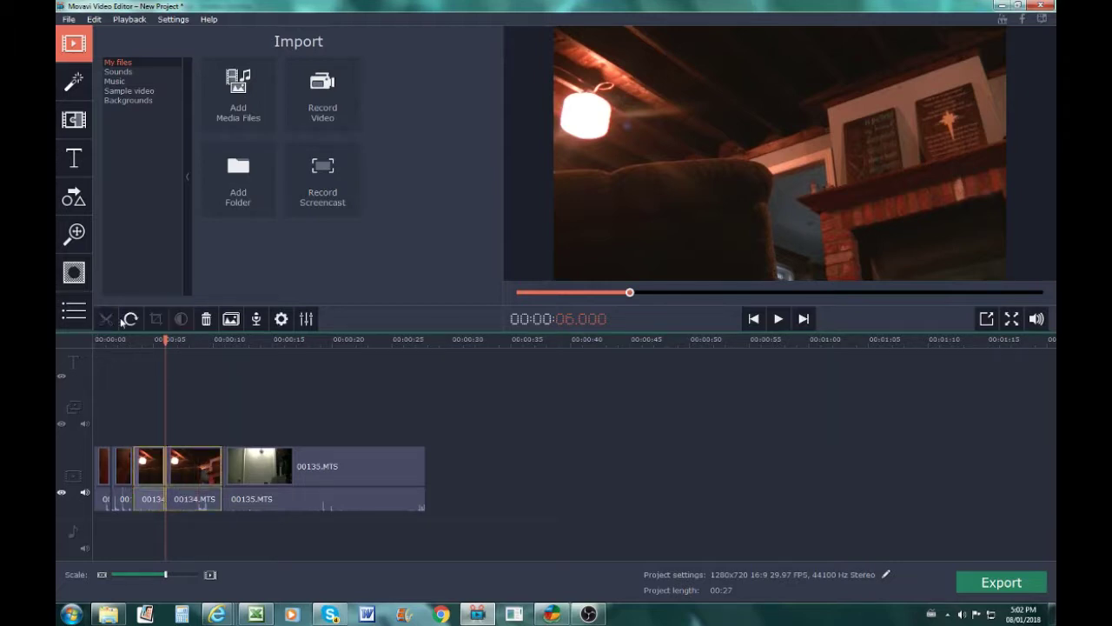
{"action": "left_click", "coordinate": [776, 319]}
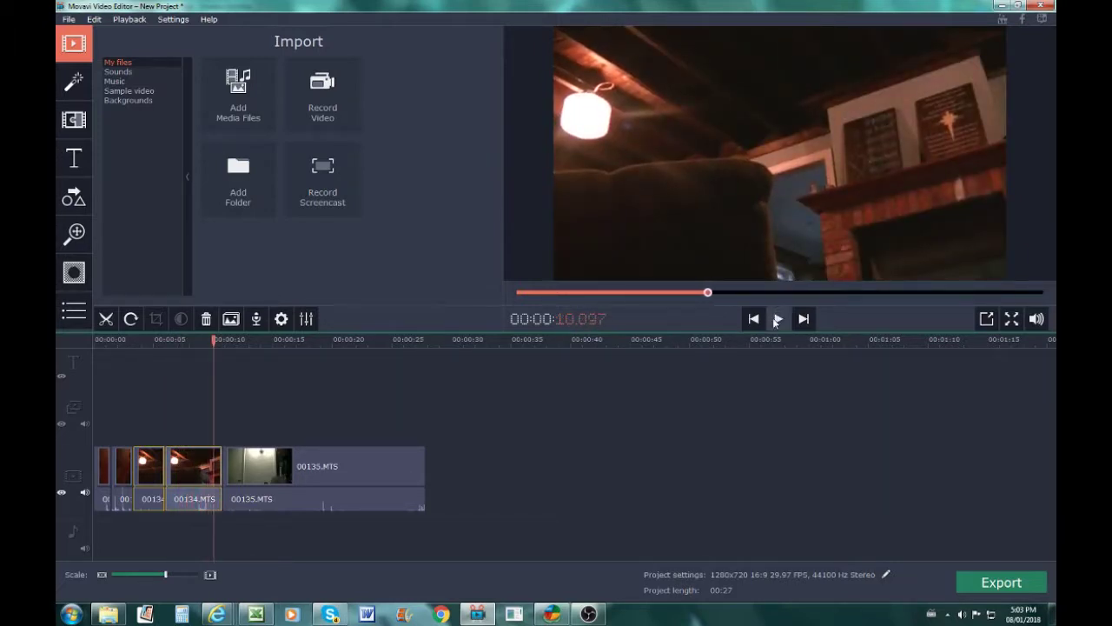
{"action": "left_click", "coordinate": [777, 319]}
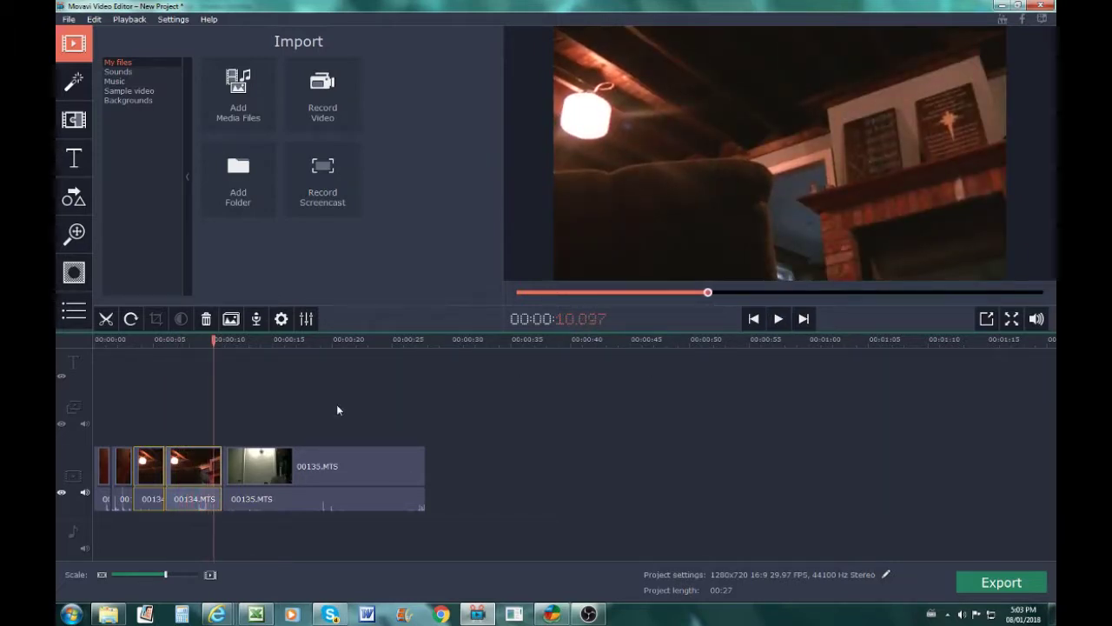
{"action": "left_click", "coordinate": [108, 317]}
{"action": "left_click", "coordinate": [153, 469]}
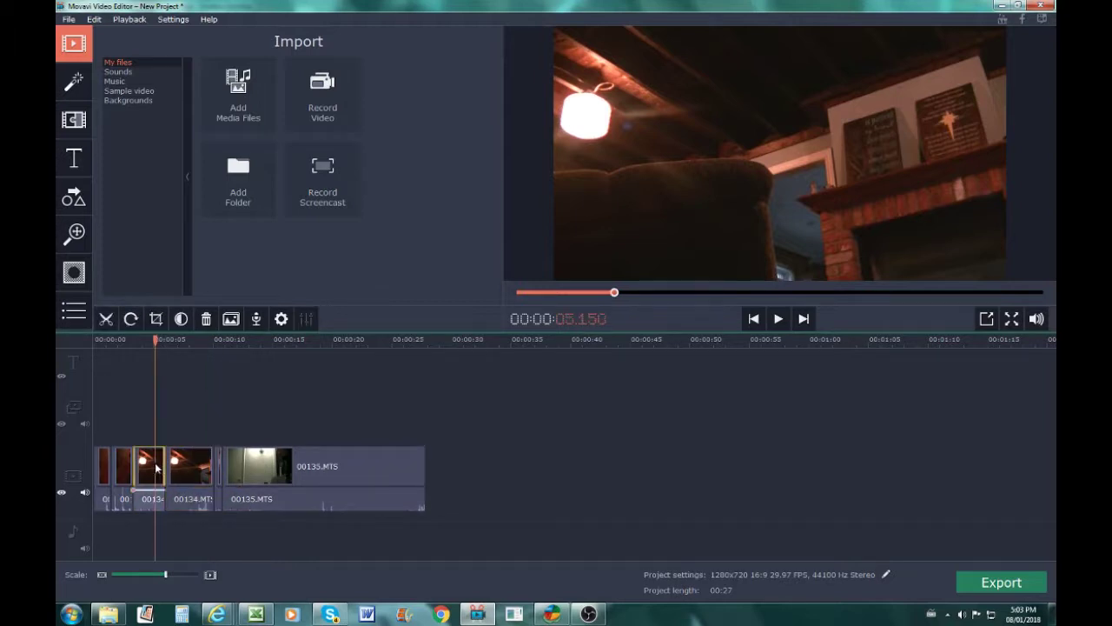
{"action": "right_click", "coordinate": [150, 467]}
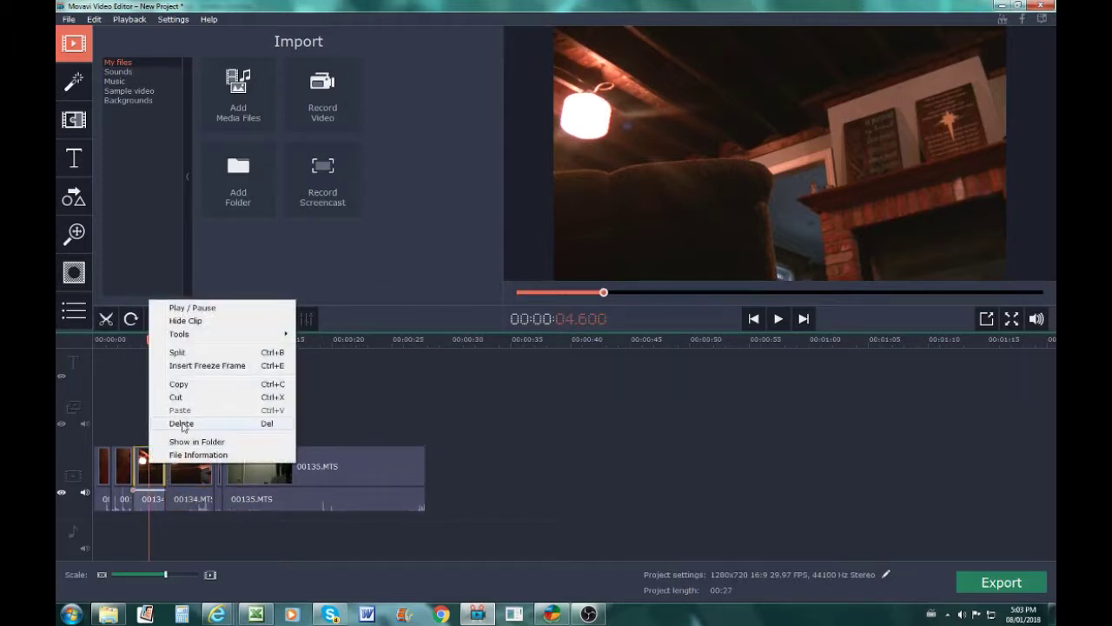
{"action": "left_click", "coordinate": [182, 424]}
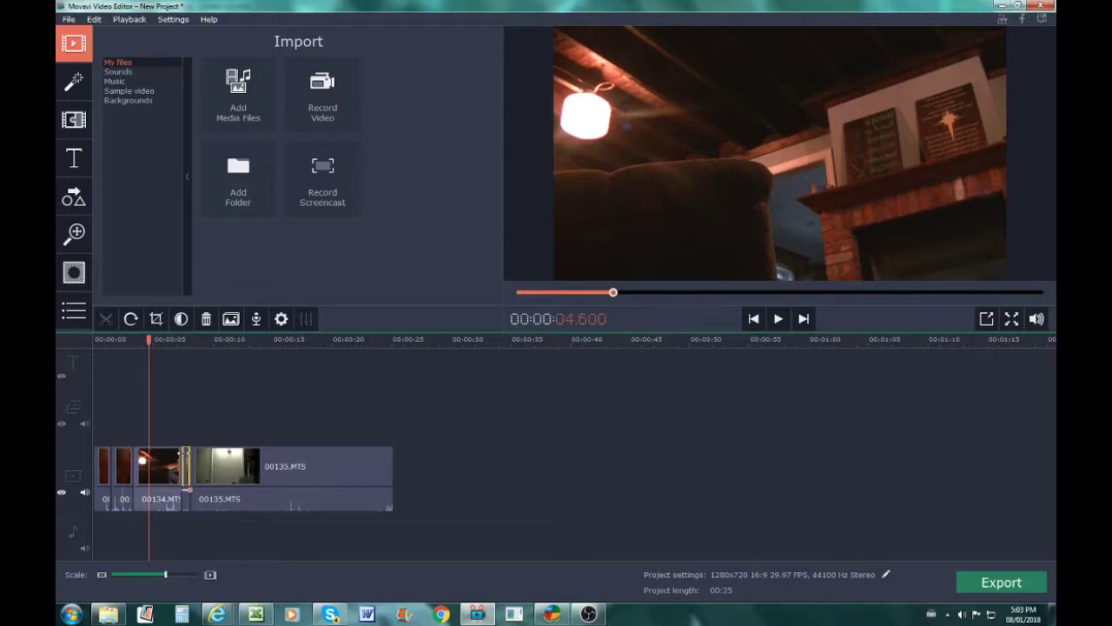
Delete the short leftover piece at the clip boundary, leaving the playhead near 6.6 seconds.
{"action": "right_click", "coordinate": [185, 456]}
{"action": "left_click", "coordinate": [185, 455]}
{"action": "right_click", "coordinate": [185, 455]}
{"action": "left_click", "coordinate": [236, 390]}
{"action": "right_click", "coordinate": [187, 453]}
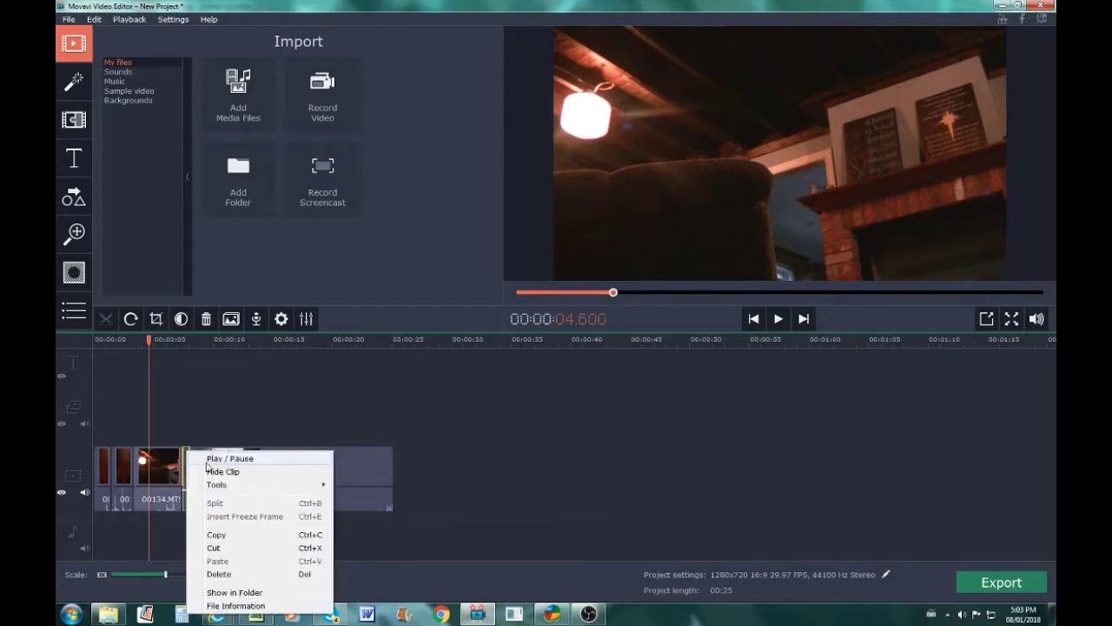
{"action": "left_click", "coordinate": [230, 578]}
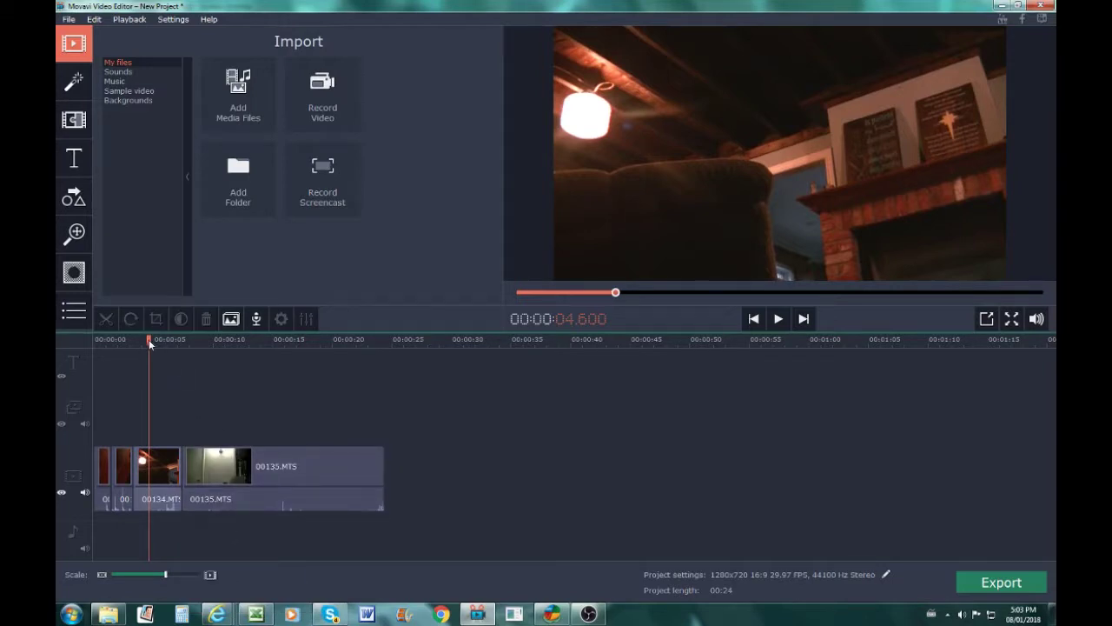
{"action": "left_click_drag", "start_coordinate": [149, 343], "coordinate": [180, 351]}
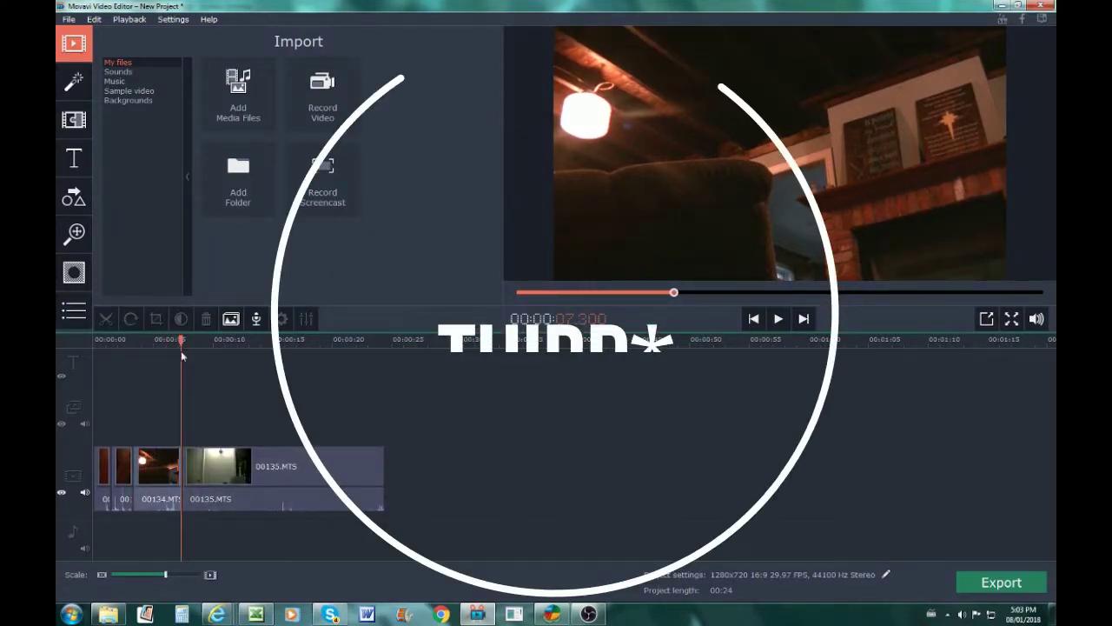
{"action": "left_click", "coordinate": [772, 323]}
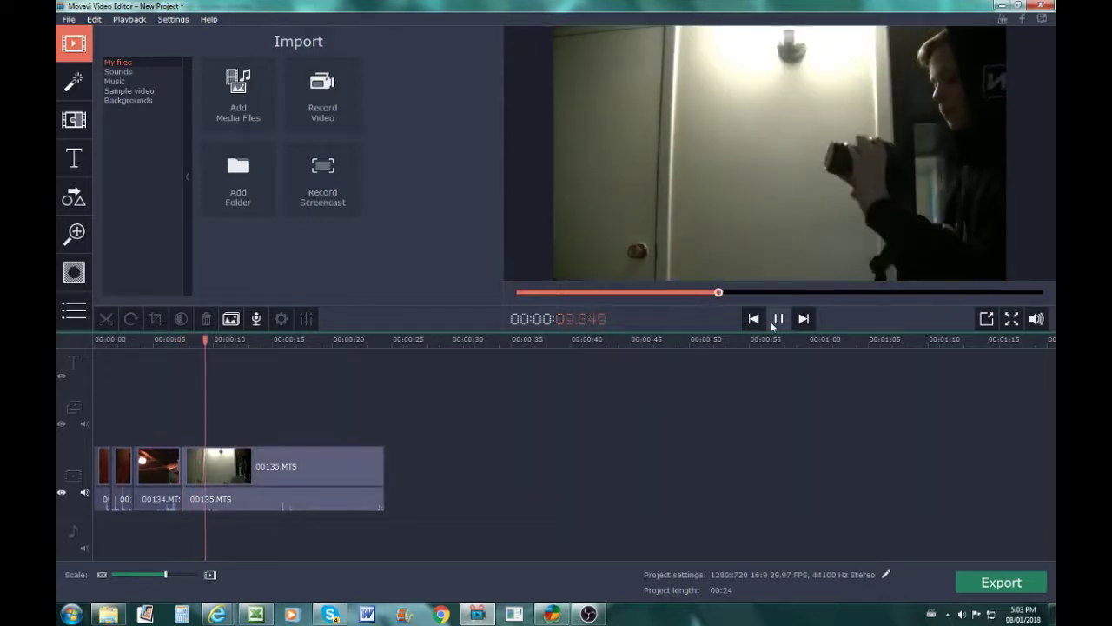
{"action": "left_click", "coordinate": [773, 323]}
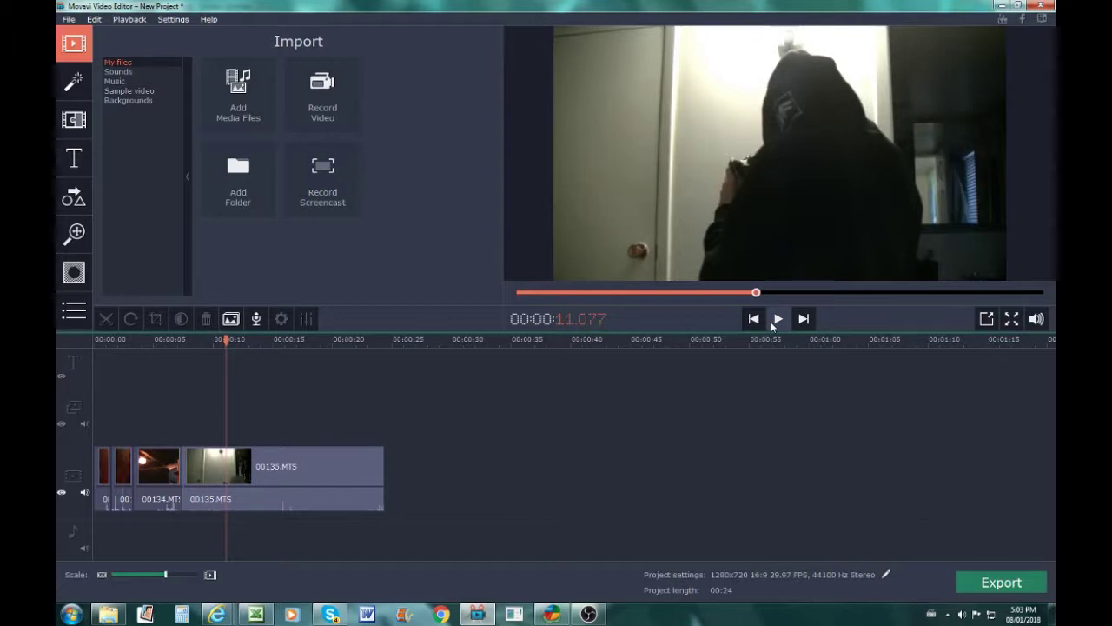
{"action": "left_click", "coordinate": [777, 323]}
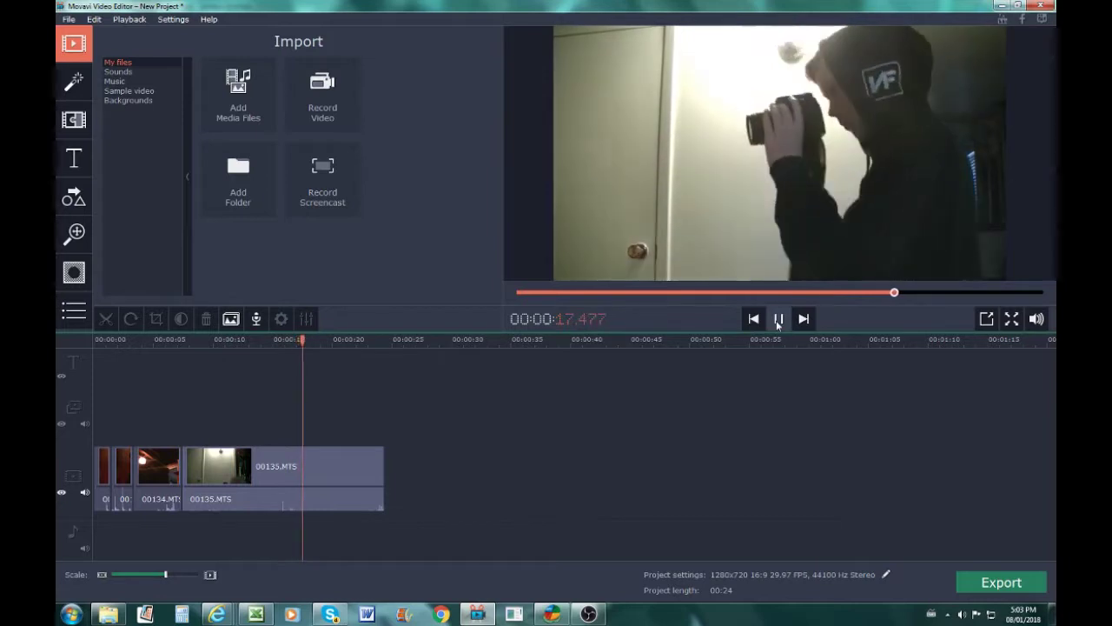
{"action": "left_click", "coordinate": [778, 319]}
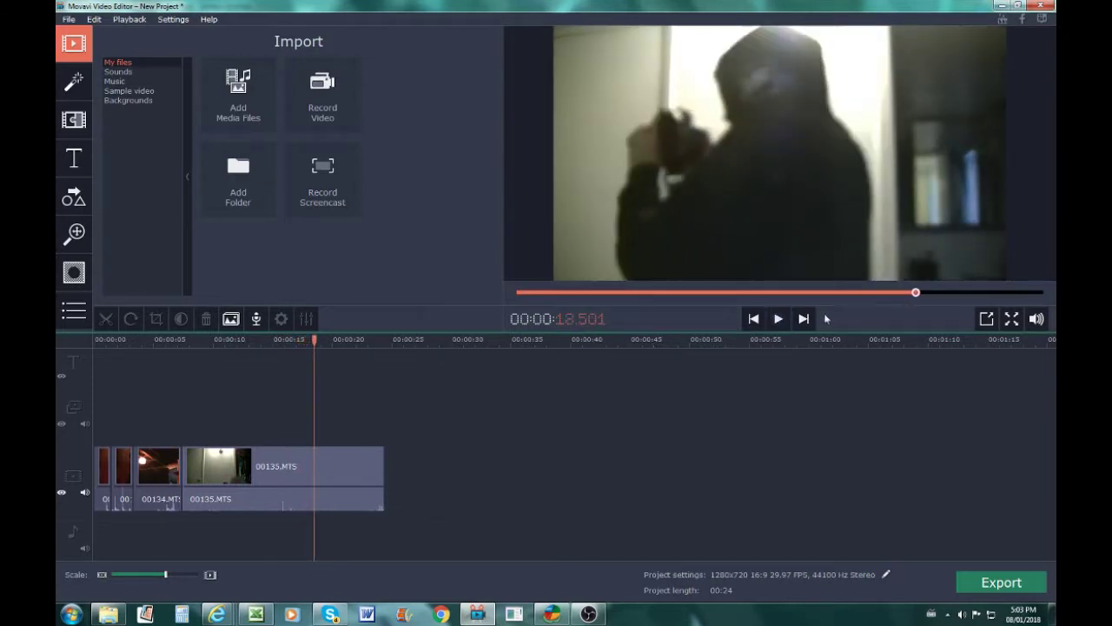
{"action": "left_click", "coordinate": [775, 320]}
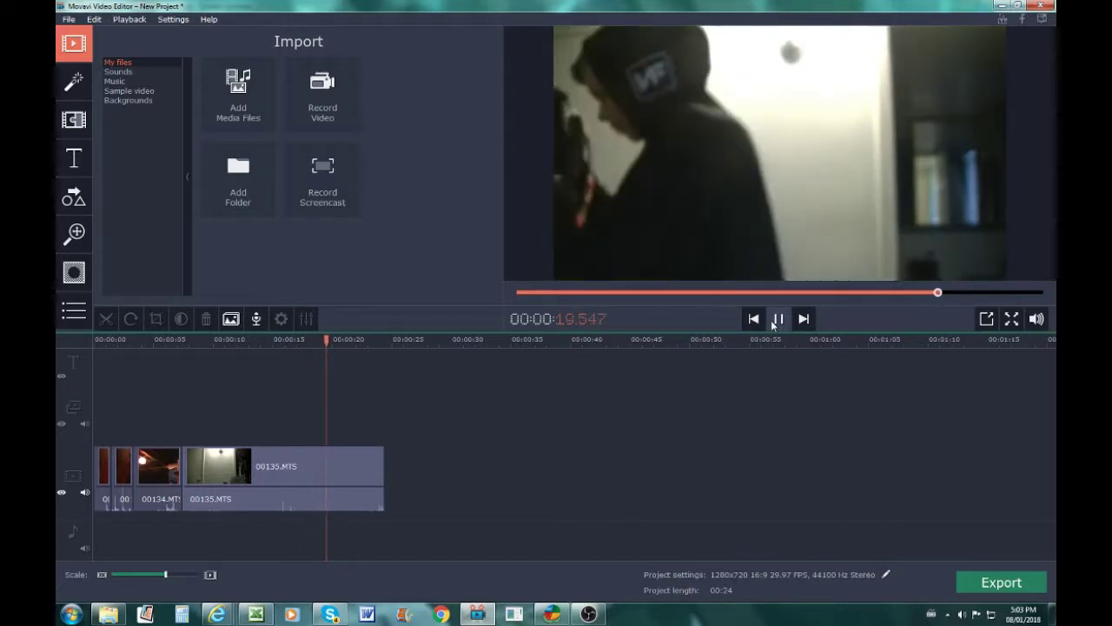
{"action": "left_click", "coordinate": [773, 323]}
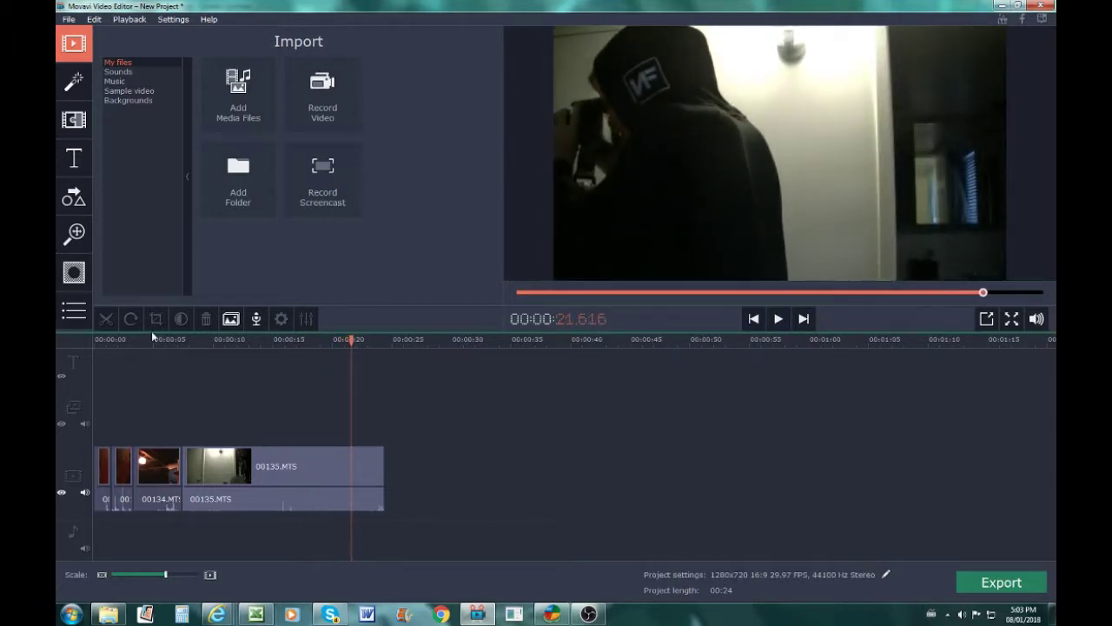
{"action": "left_click", "coordinate": [352, 455]}
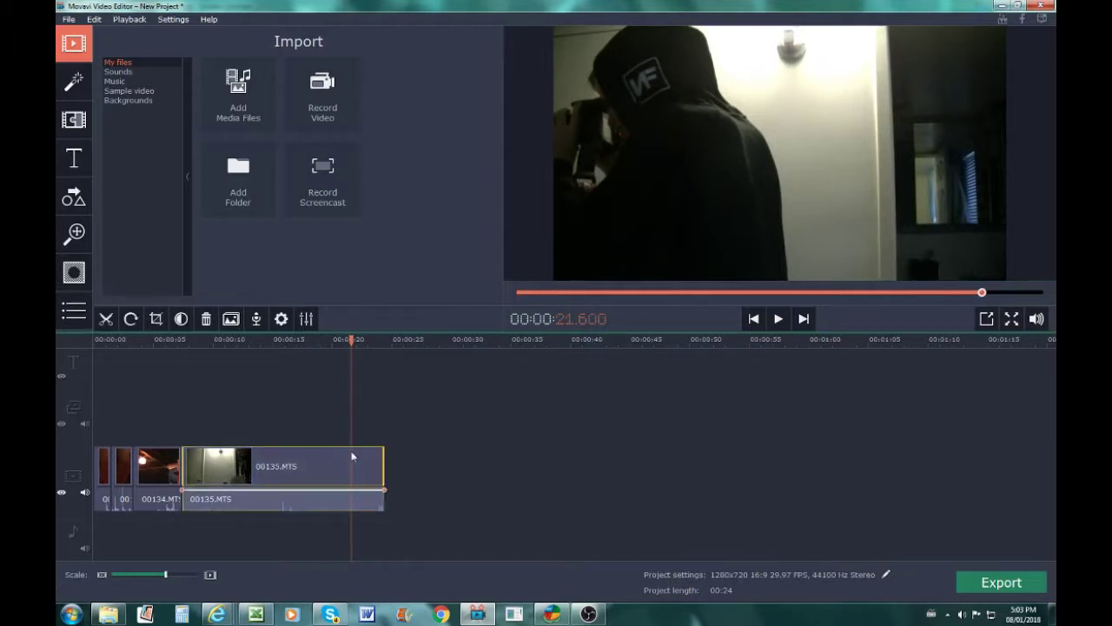
Preview from 9.35 seconds and split 00135.MTS at about 10.95 and 12.849 seconds.
{"action": "left_click", "coordinate": [106, 319]}
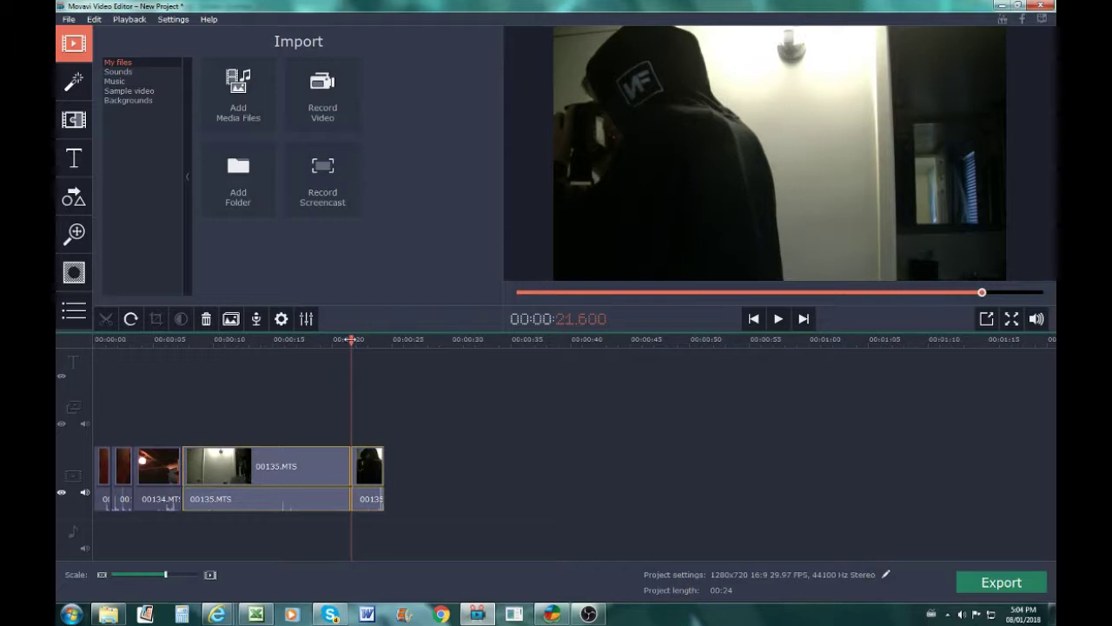
{"action": "left_click_drag", "start_coordinate": [351, 340], "coordinate": [205, 364]}
{"action": "left_click", "coordinate": [779, 323]}
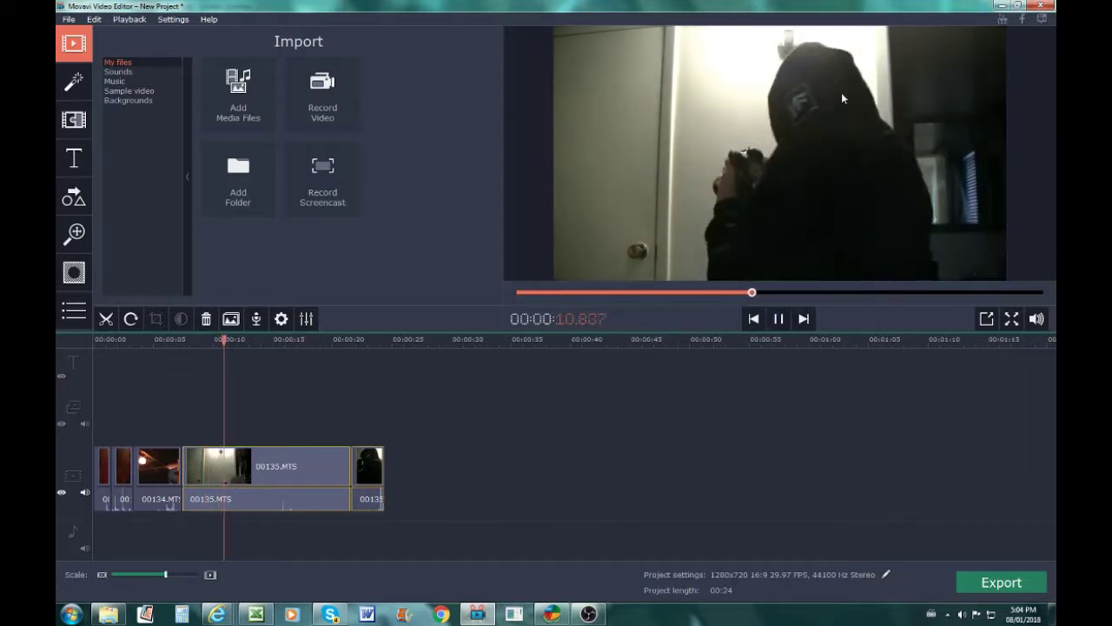
{"action": "left_click", "coordinate": [778, 319]}
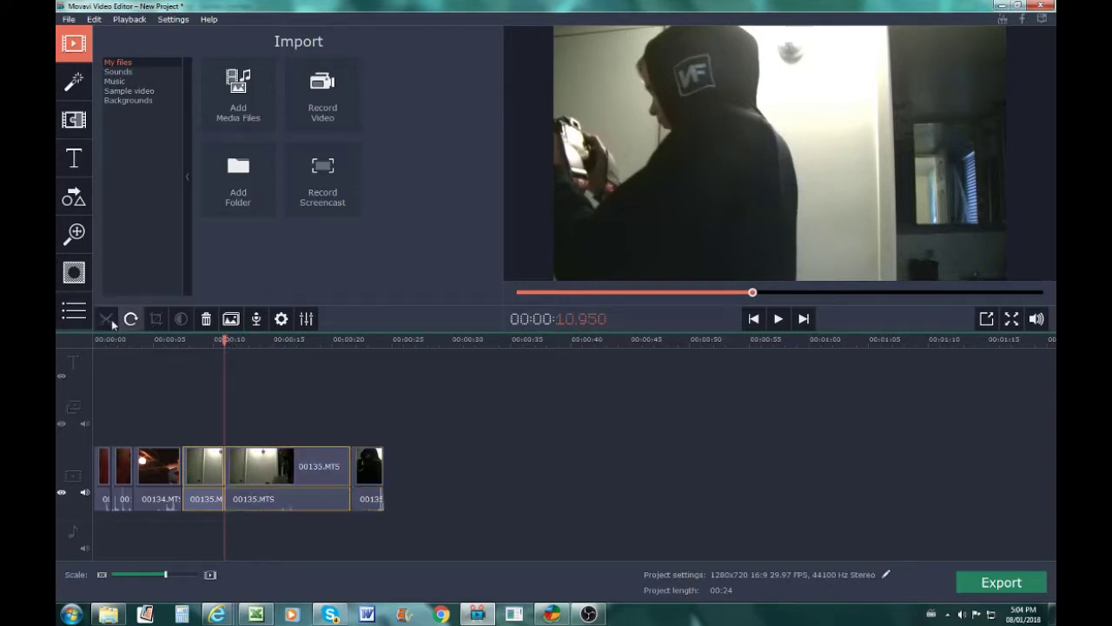
{"action": "left_click", "coordinate": [779, 318]}
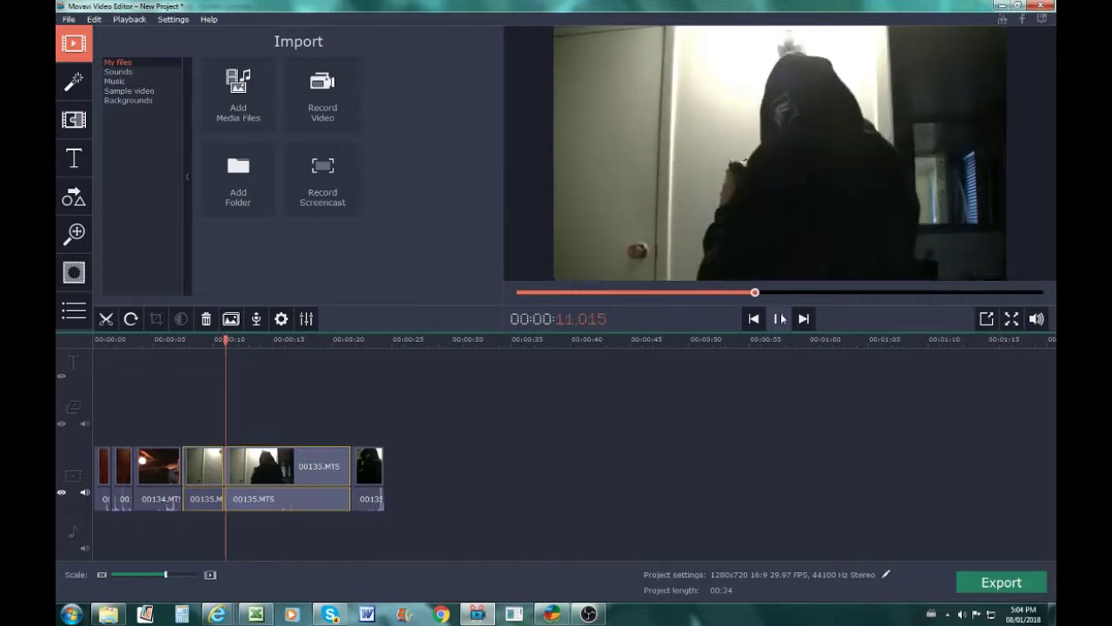
{"action": "left_click", "coordinate": [782, 319]}
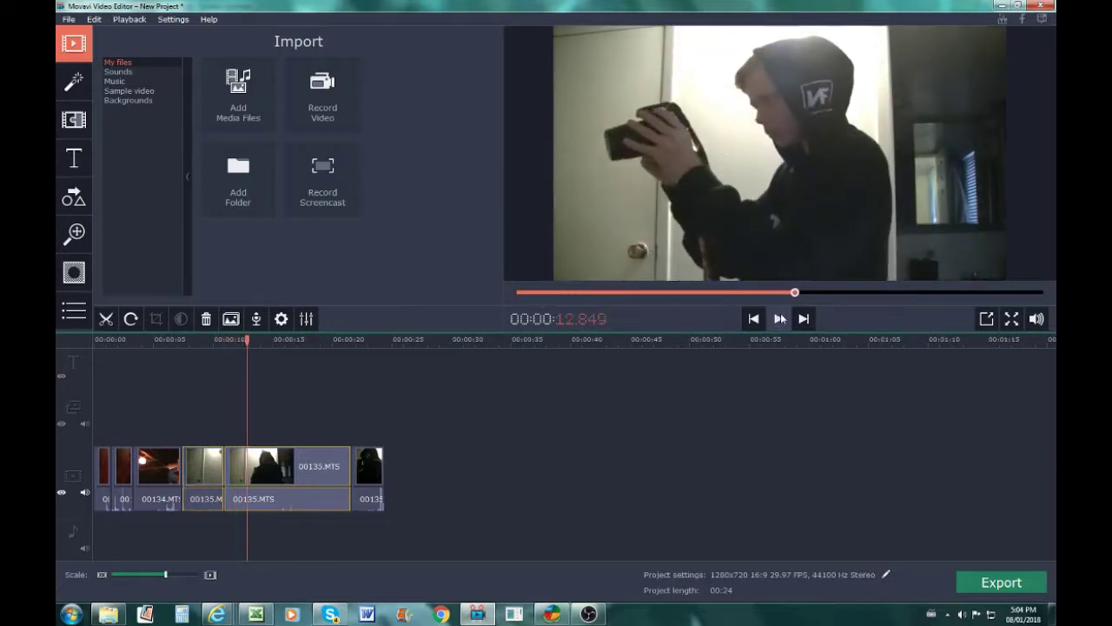
{"action": "left_click", "coordinate": [106, 319]}
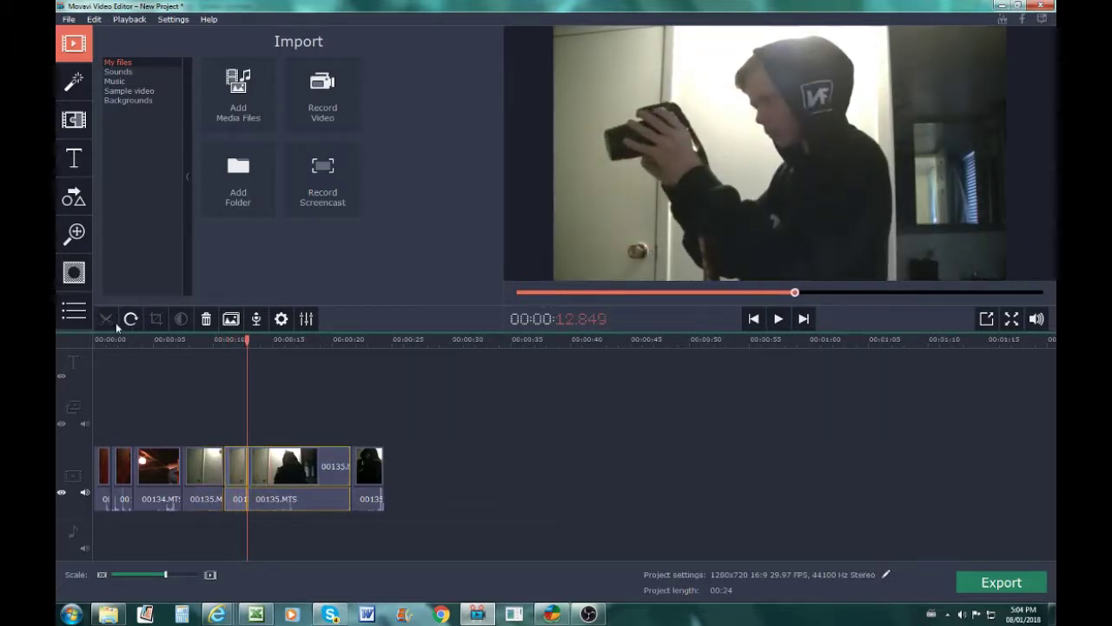
{"action": "left_click", "coordinate": [286, 469]}
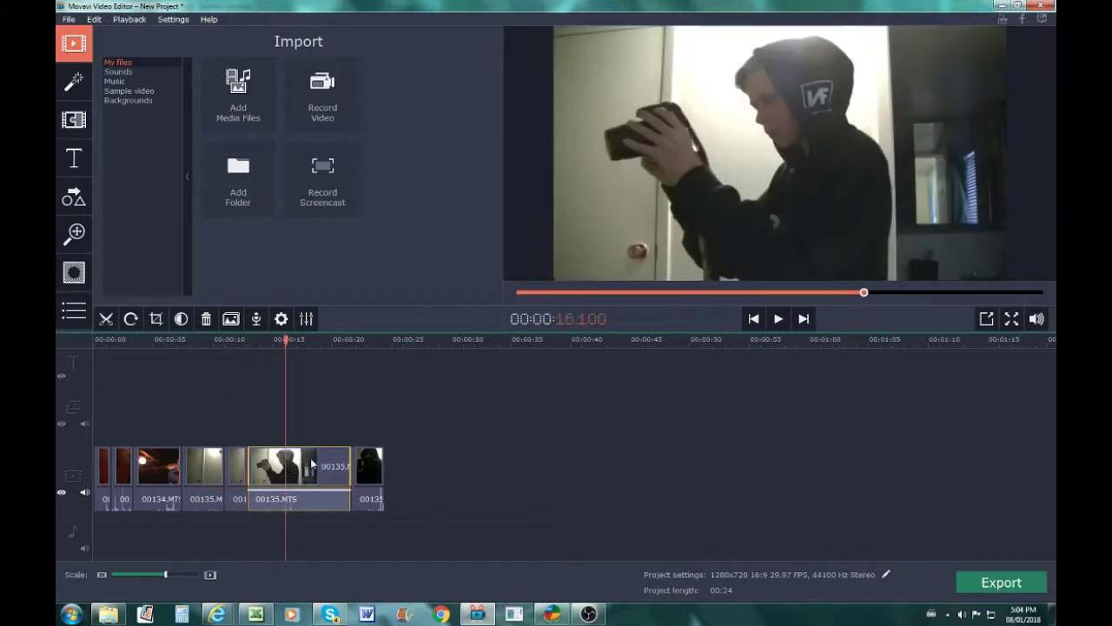
{"action": "right_click", "coordinate": [312, 465]}
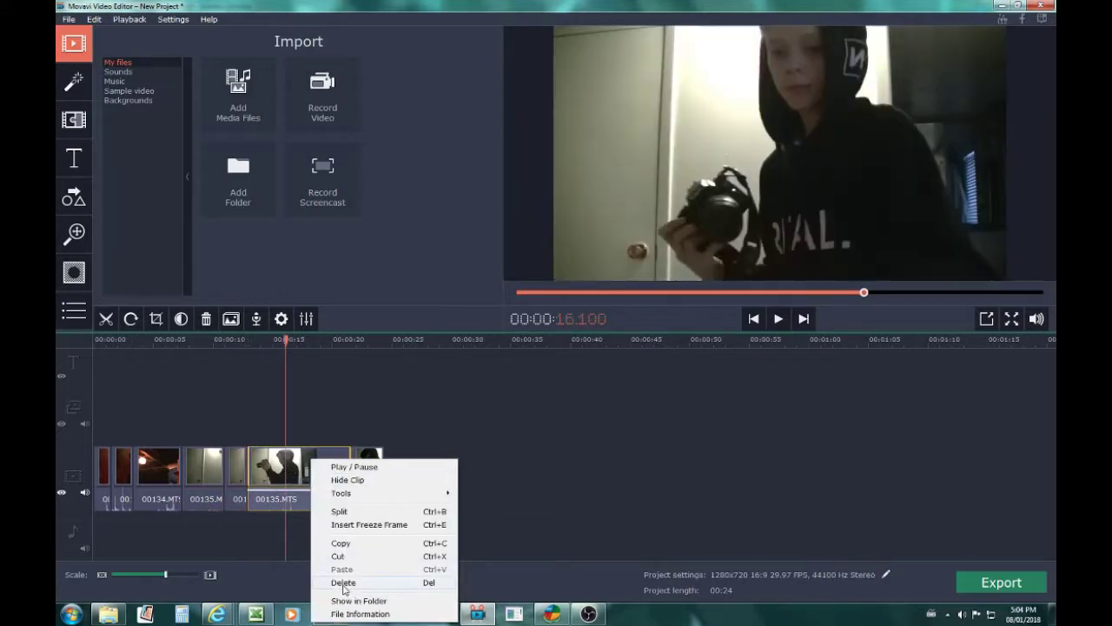
Delete the trailing 00135.MTS piece and the last clip, ending the video near 13 seconds.
{"action": "left_click", "coordinate": [343, 582]}
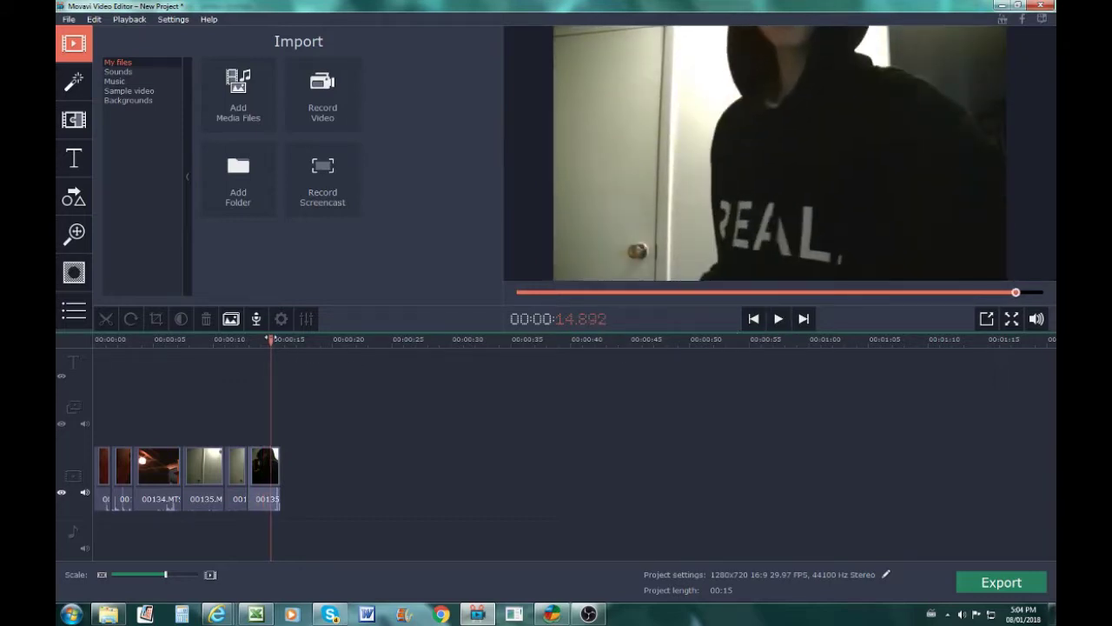
{"action": "left_click_drag", "start_coordinate": [271, 339], "coordinate": [259, 340]}
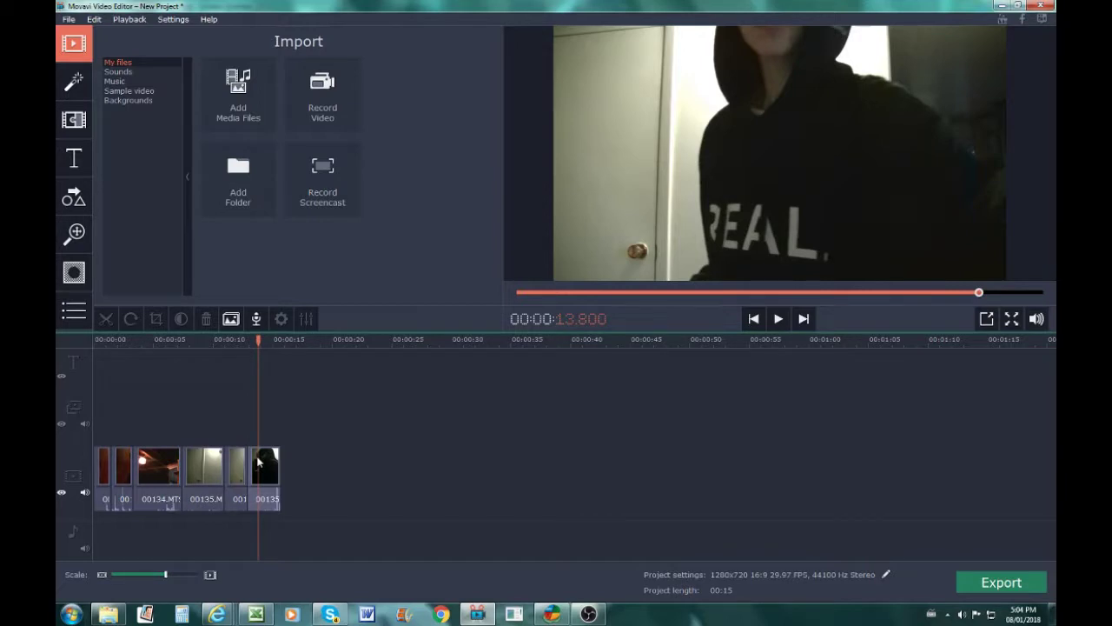
{"action": "left_click", "coordinate": [258, 462]}
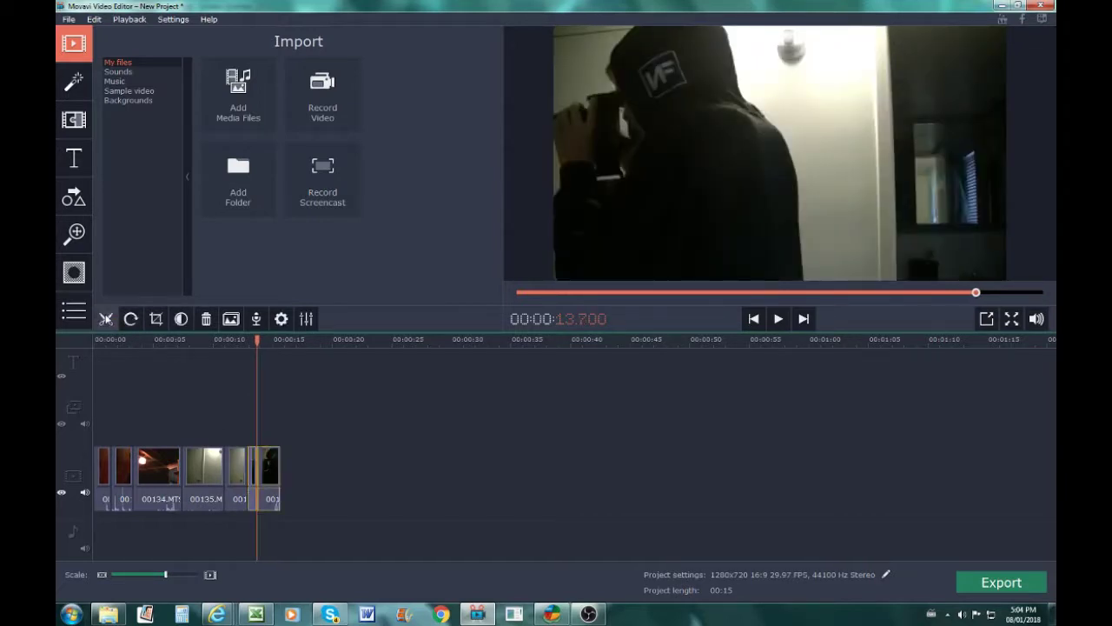
{"action": "left_click", "coordinate": [271, 453]}
{"action": "left_click", "coordinate": [271, 469]}
{"action": "right_click", "coordinate": [271, 462]}
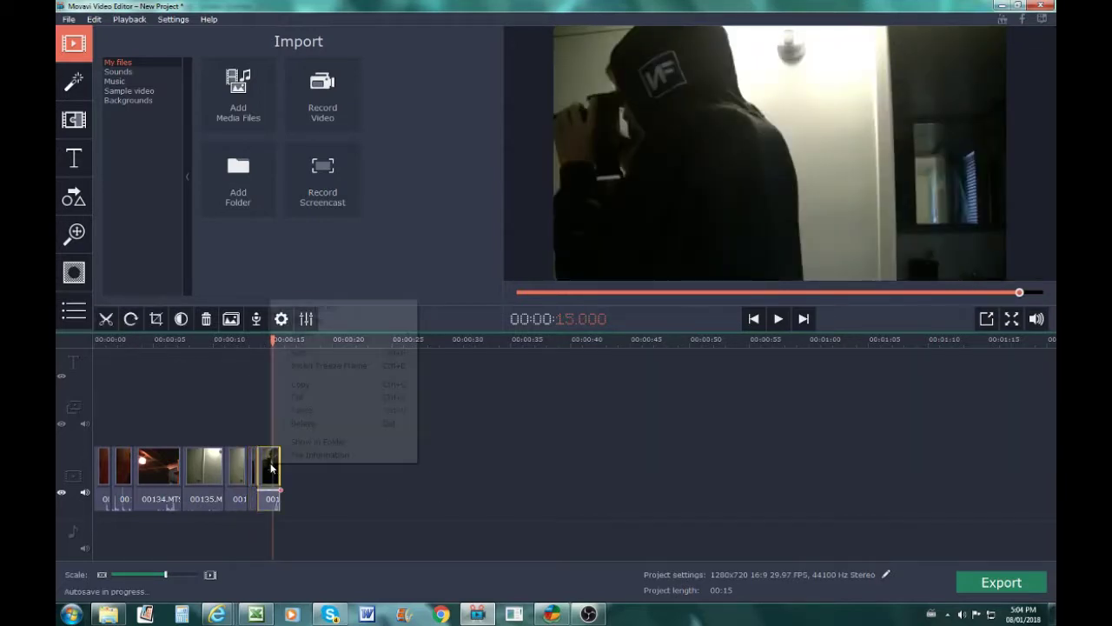
{"action": "left_click", "coordinate": [303, 423]}
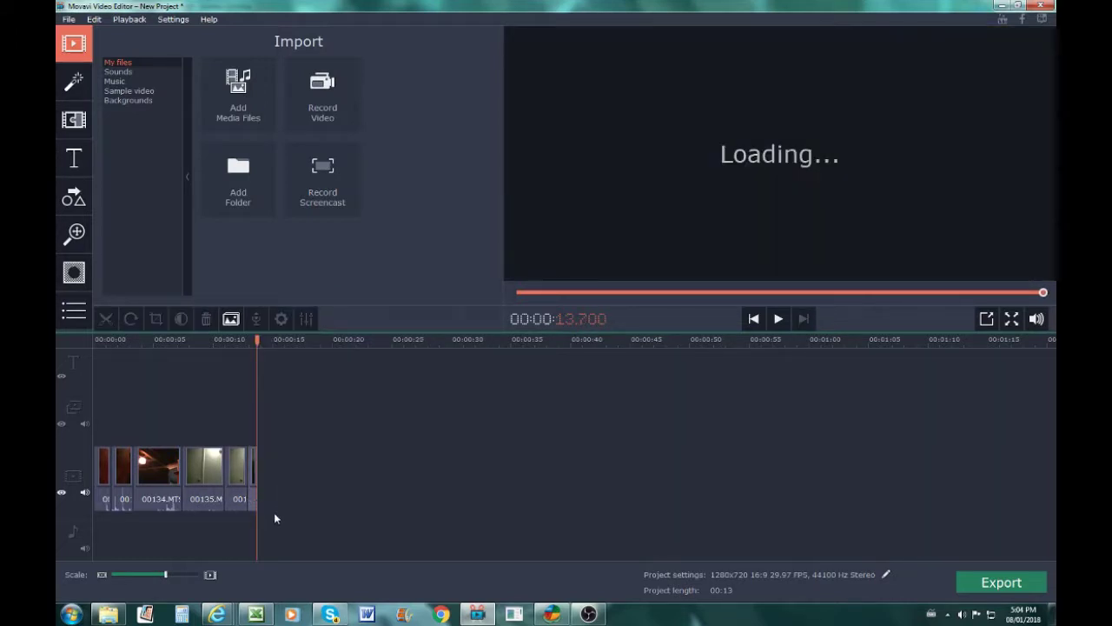
Delete the original audio of the remaining video clips.
{"action": "left_click_drag", "start_coordinate": [274, 511], "coordinate": [109, 504]}
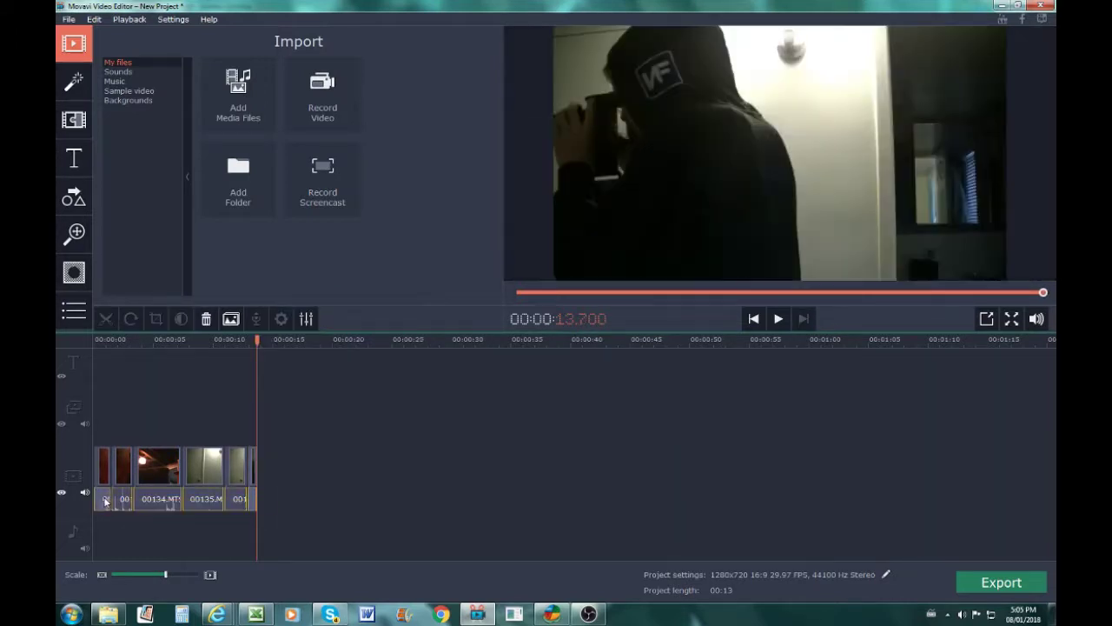
{"action": "right_click", "coordinate": [101, 502]}
{"action": "left_click", "coordinate": [135, 456]}
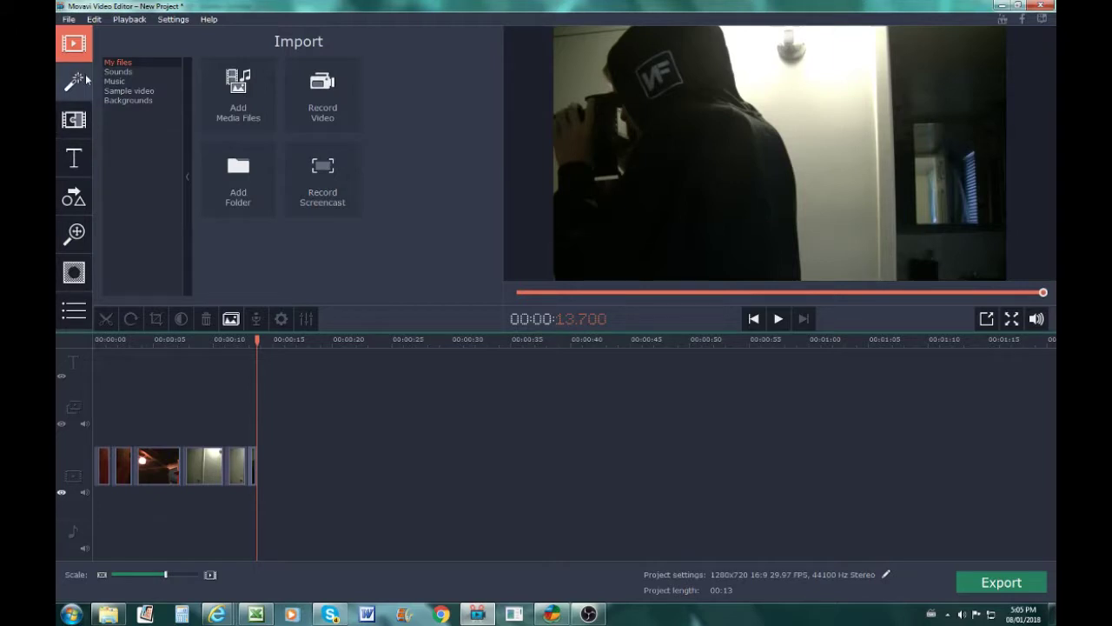
Open the built-in Music library and audition tracks from Action Movie to Great Adventure.
{"action": "left_click", "coordinate": [132, 83]}
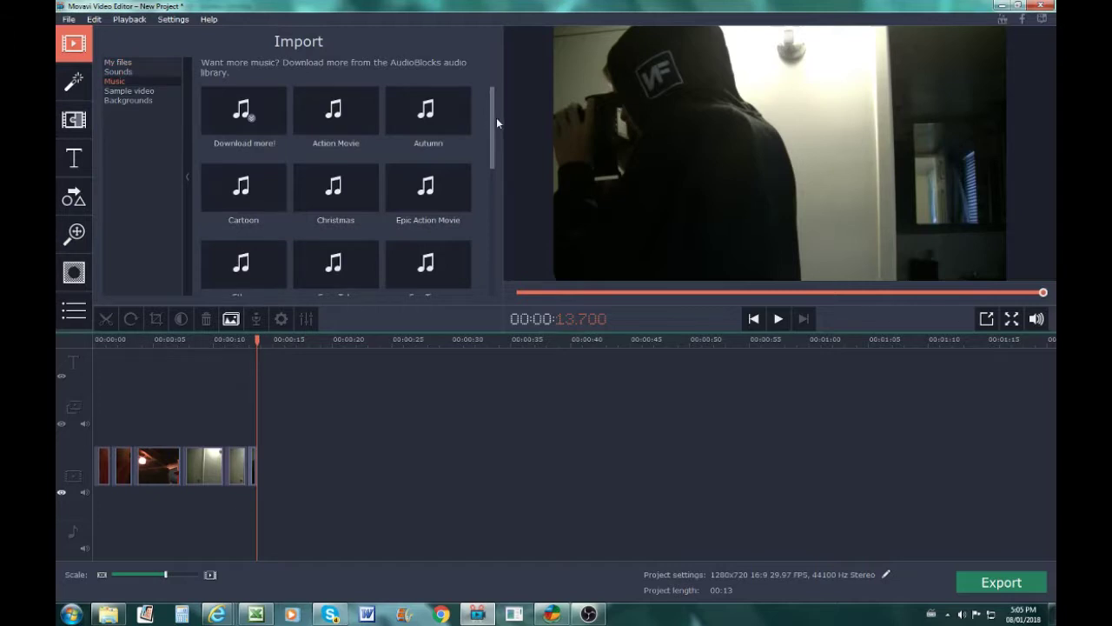
{"action": "left_click", "coordinate": [341, 120]}
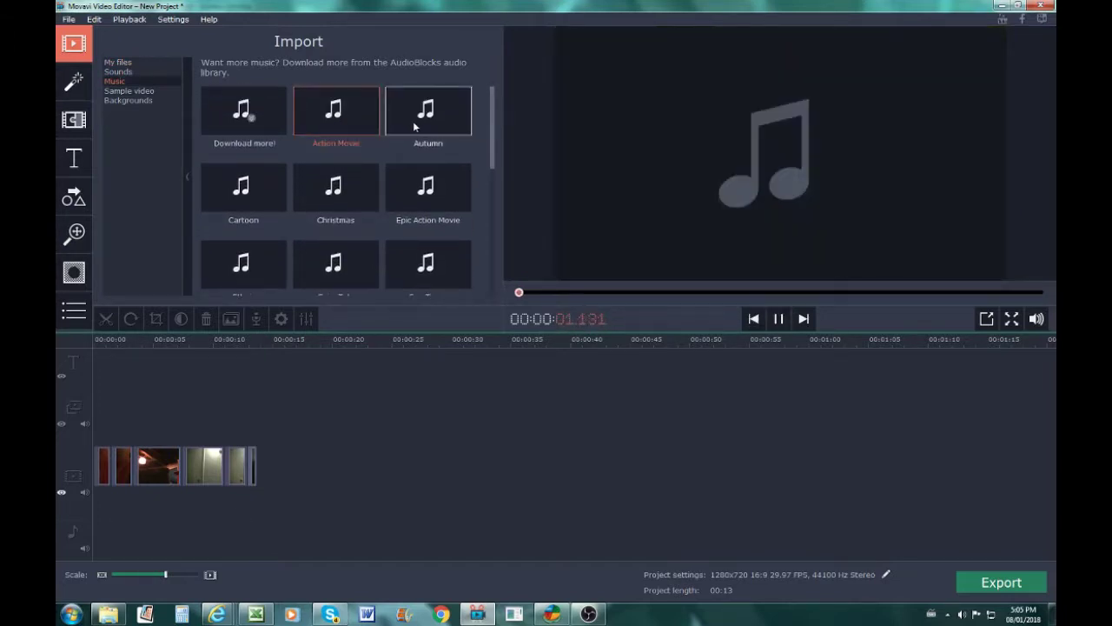
{"action": "left_click", "coordinate": [413, 127]}
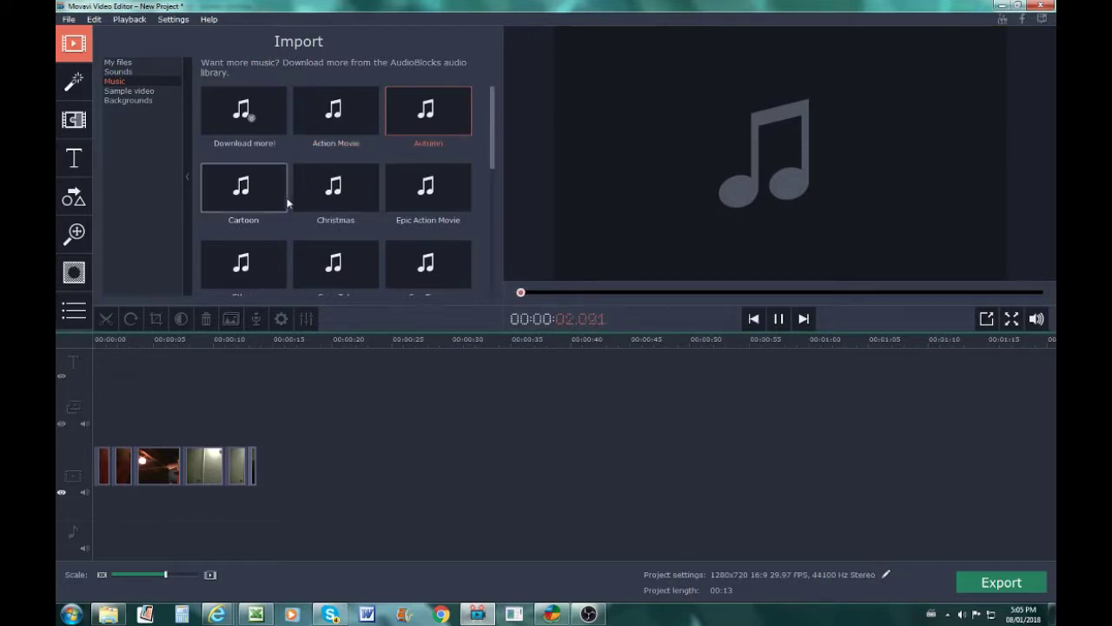
{"action": "left_click", "coordinate": [228, 210]}
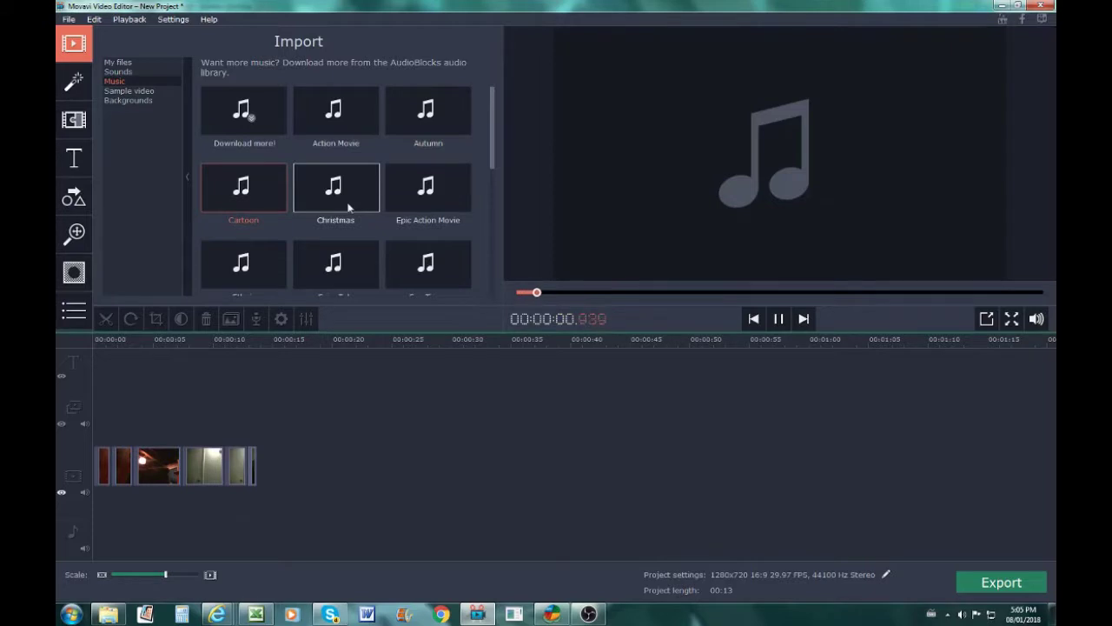
{"action": "left_click", "coordinate": [349, 206]}
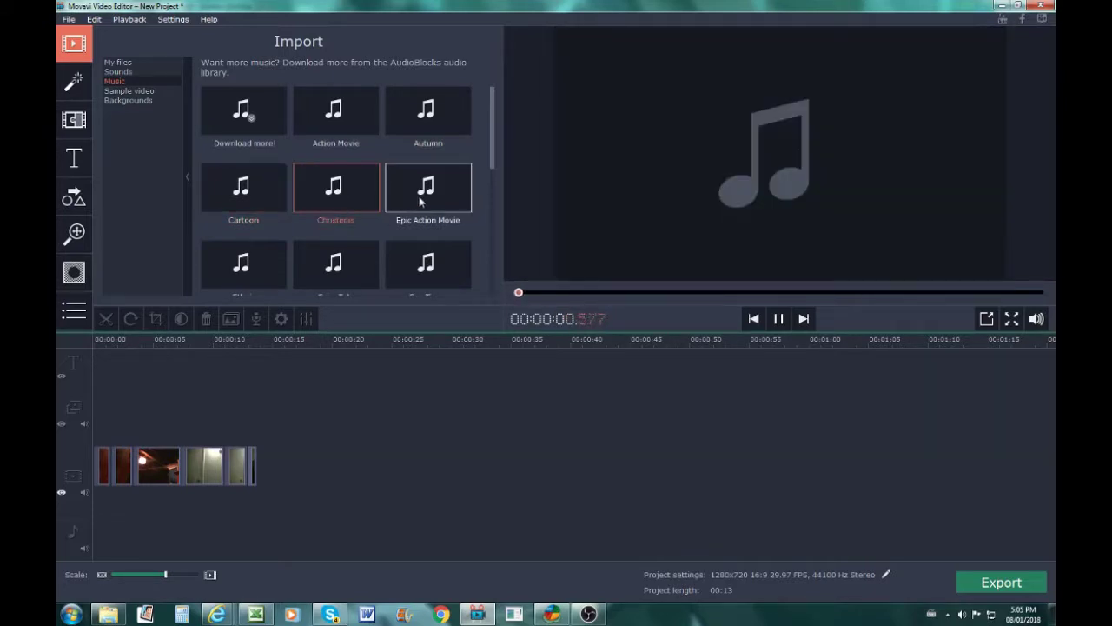
{"action": "left_click", "coordinate": [420, 201]}
{"action": "left_click_drag", "start_coordinate": [491, 129], "coordinate": [491, 181]}
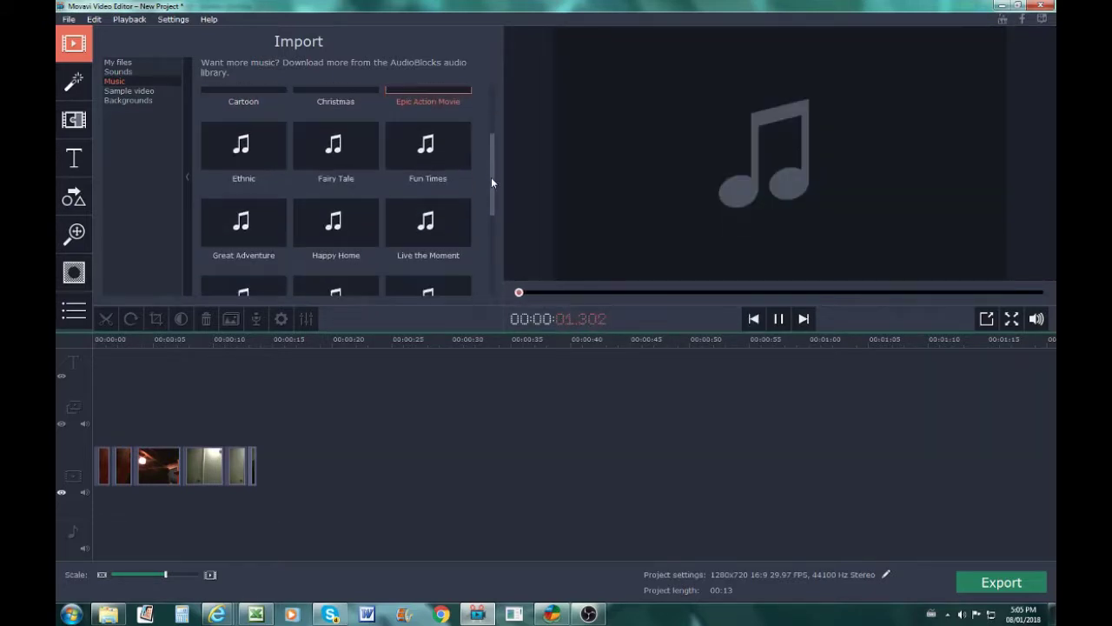
{"action": "left_click", "coordinate": [426, 146]}
{"action": "left_click", "coordinate": [321, 150]}
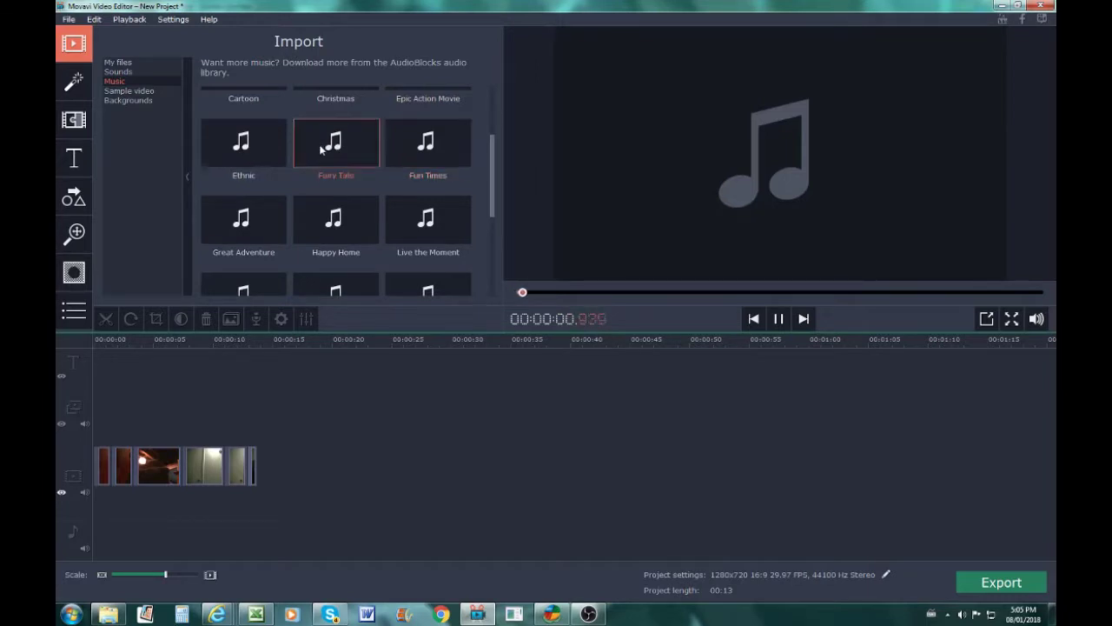
{"action": "left_click", "coordinate": [242, 146]}
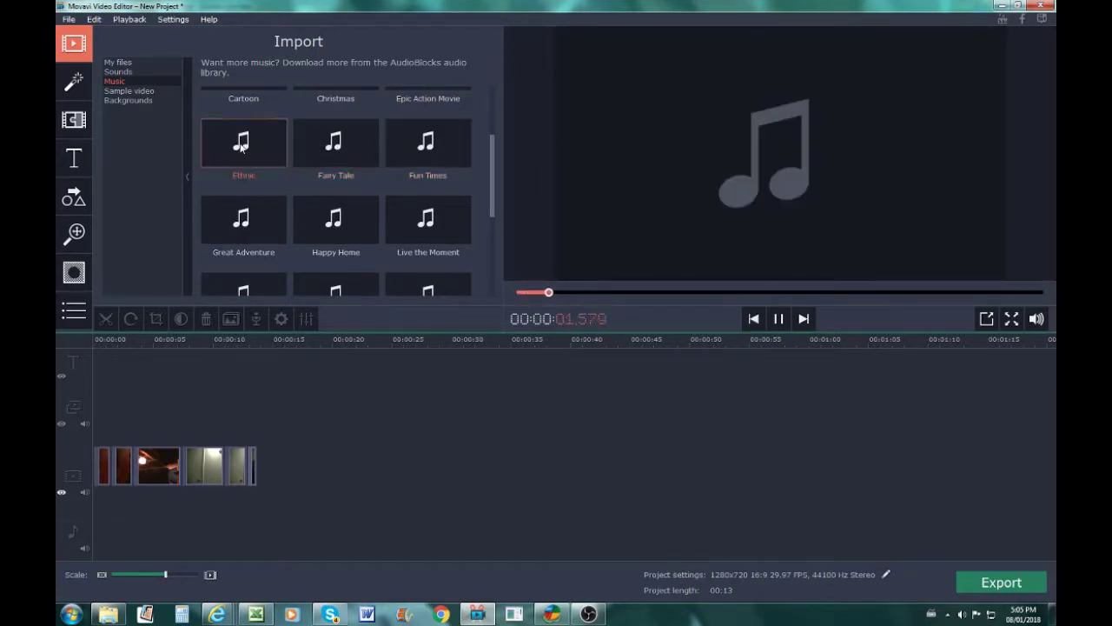
{"action": "scroll", "coordinate": [492, 165], "scroll_direction": "down", "scroll_amount": 1}
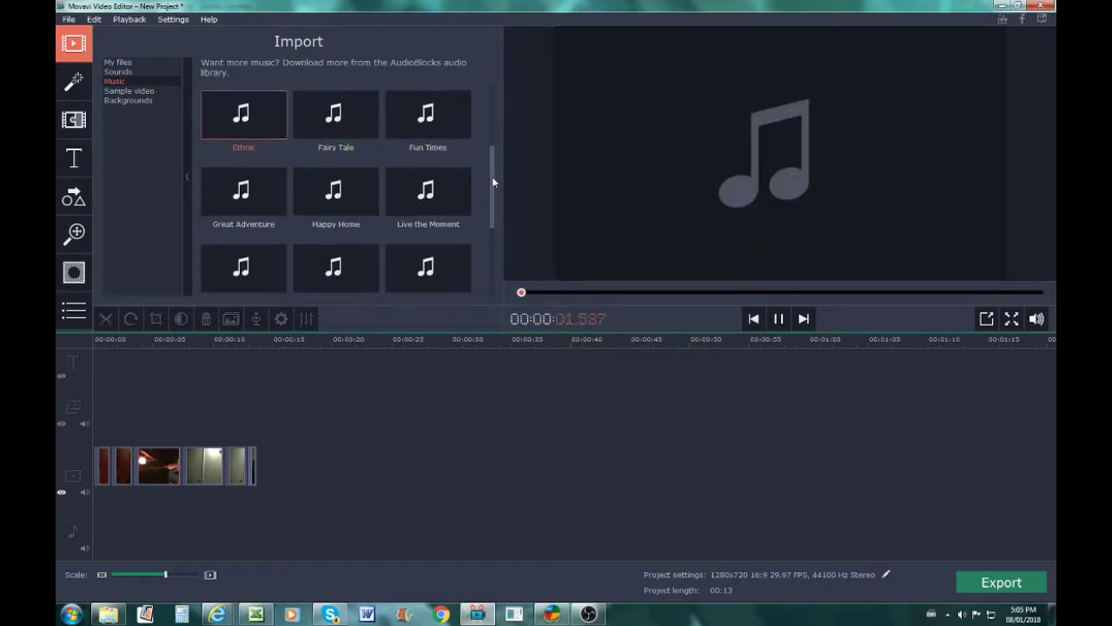
{"action": "key", "text": "Down"}
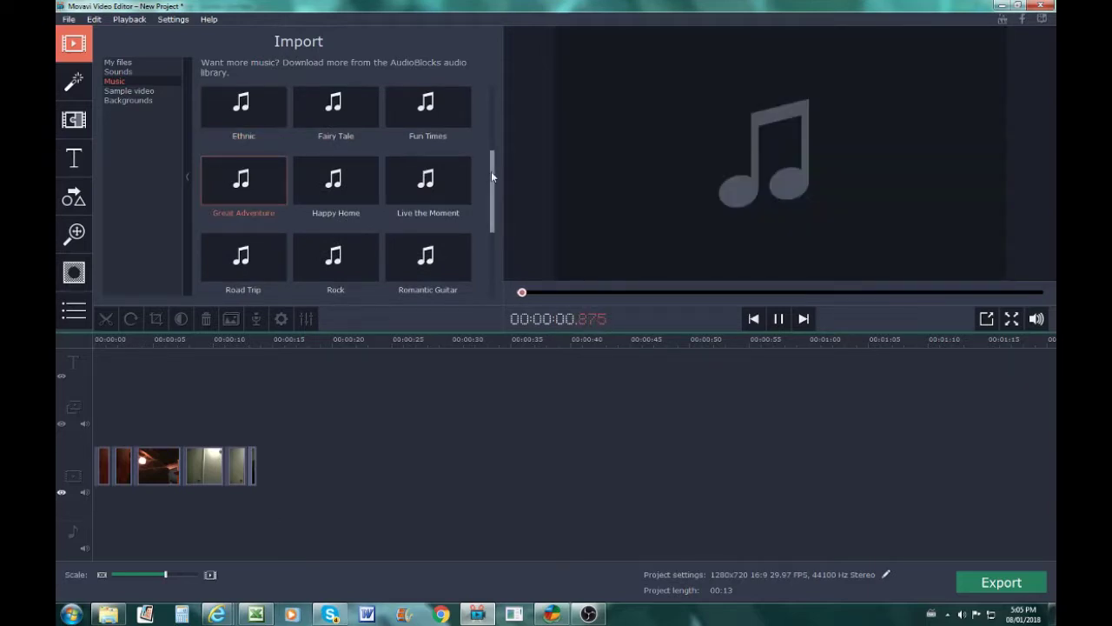
Audition tracks from Happy Home through Tranquility, ending on Upbeat piano.
{"action": "left_click", "coordinate": [358, 182]}
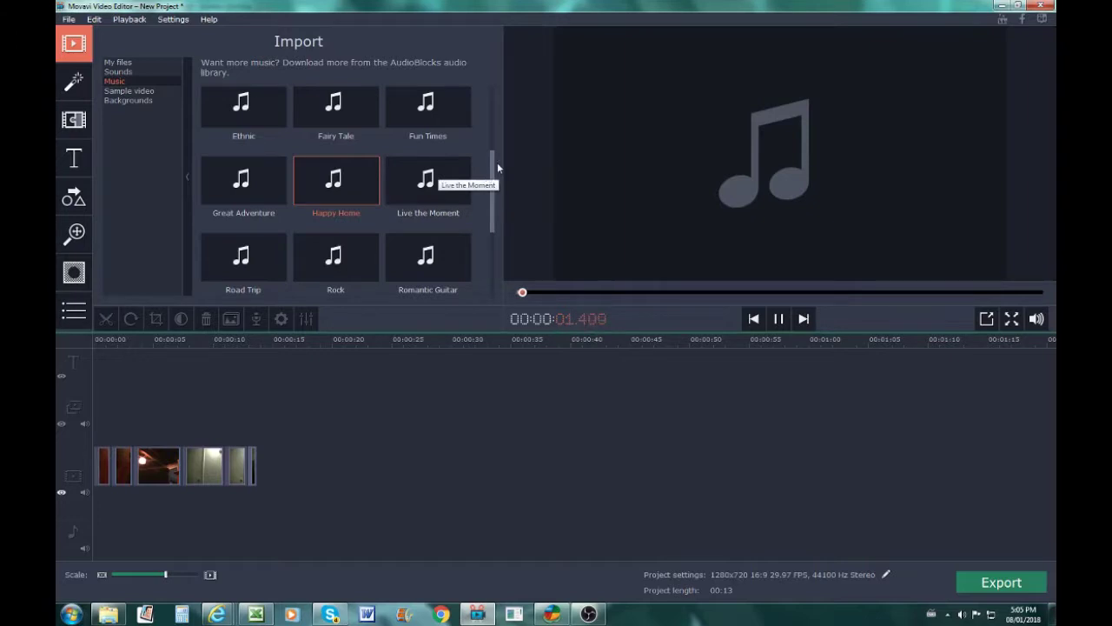
{"action": "scroll", "coordinate": [494, 182], "scroll_direction": "down", "scroll_amount": 2}
{"action": "left_click", "coordinate": [416, 119]}
{"action": "scroll", "coordinate": [416, 118], "scroll_direction": "up", "scroll_amount": 1}
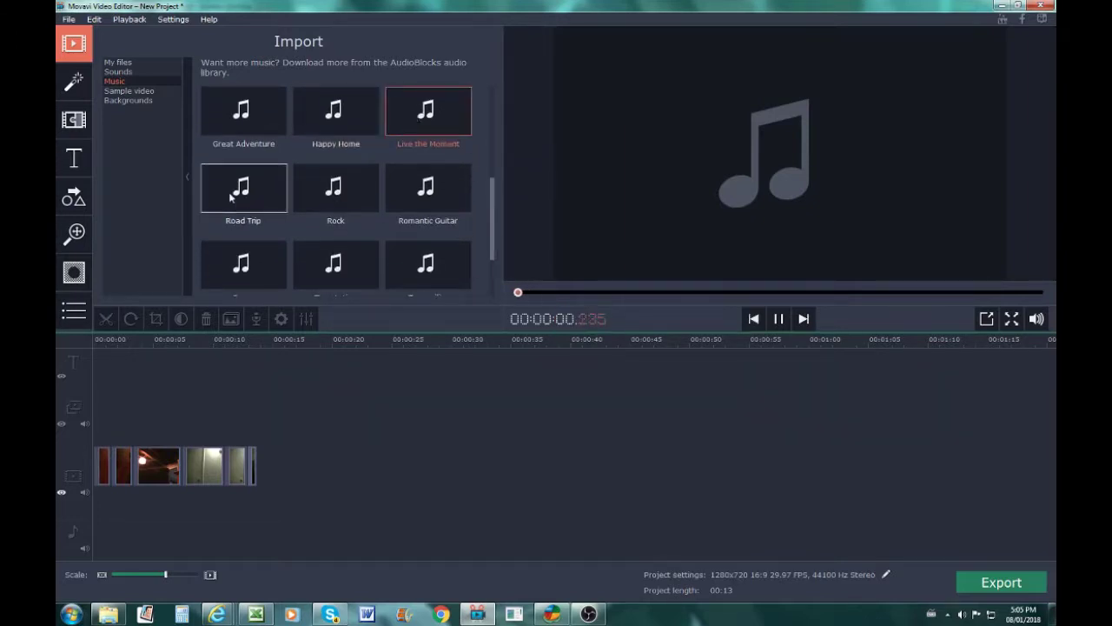
{"action": "left_click", "coordinate": [229, 201]}
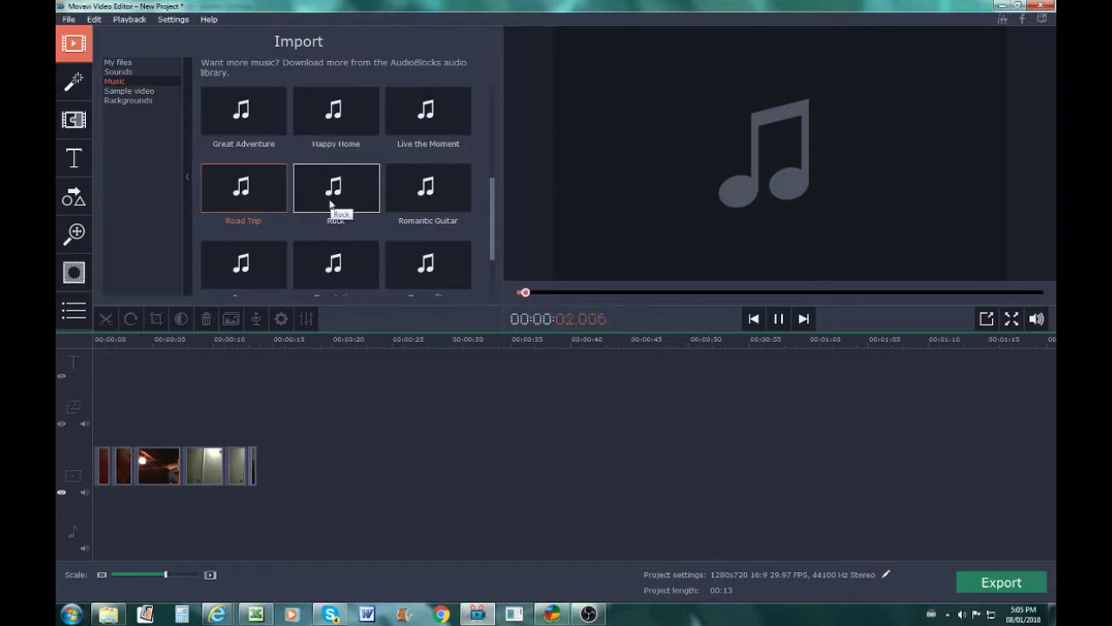
{"action": "left_click", "coordinate": [331, 203]}
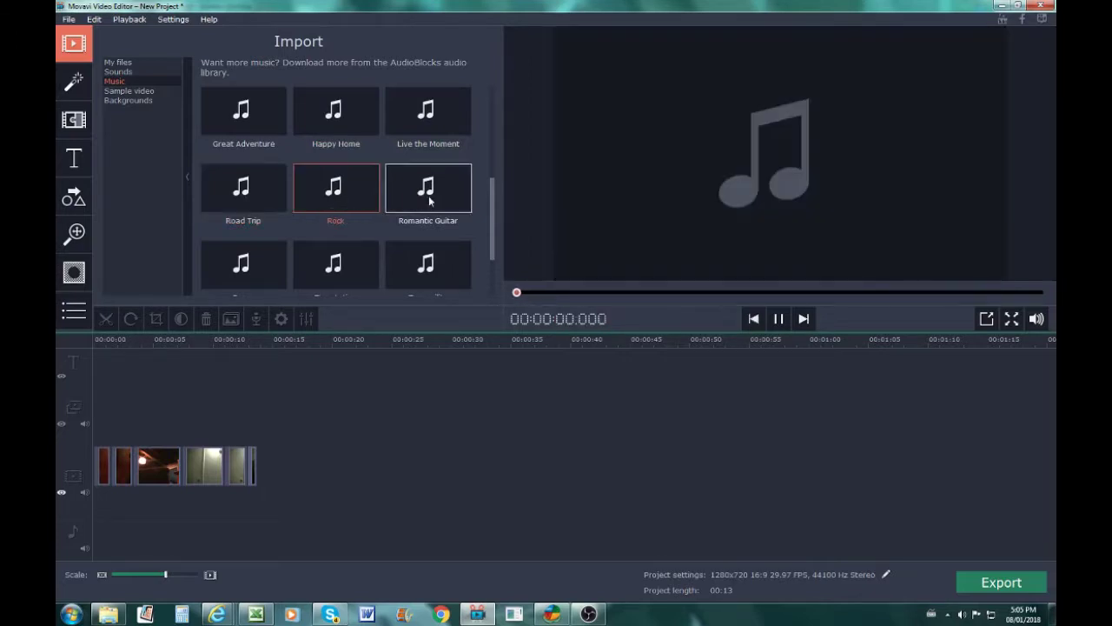
{"action": "scroll", "coordinate": [492, 199], "scroll_direction": "down", "scroll_amount": 2}
{"action": "left_click", "coordinate": [413, 130]}
{"action": "left_click", "coordinate": [257, 205]}
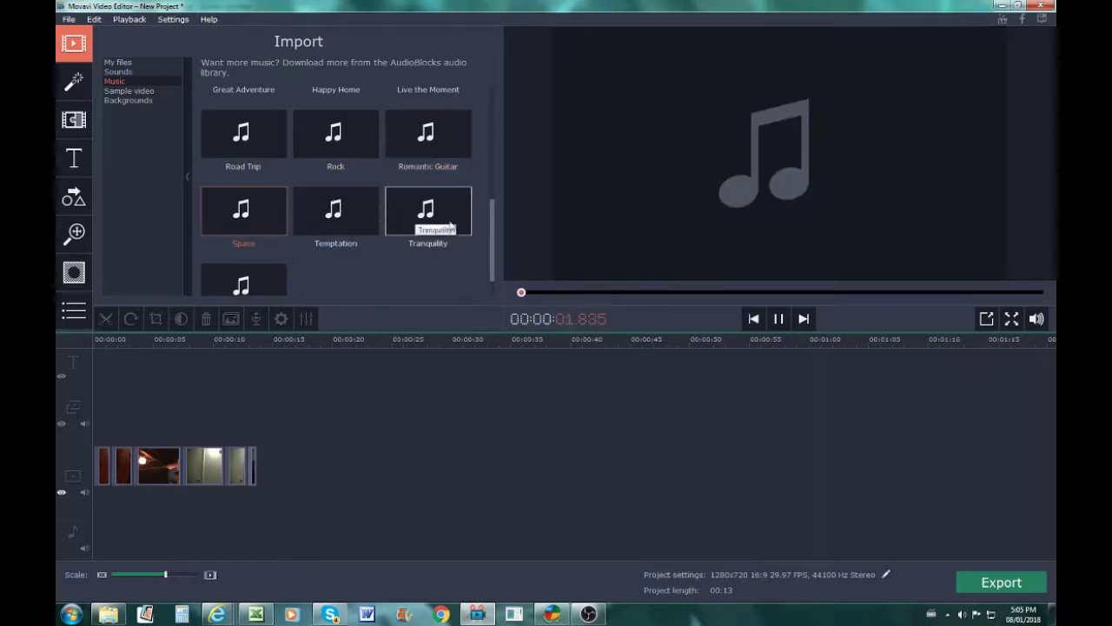
{"action": "scroll", "coordinate": [492, 212], "scroll_direction": "down", "scroll_amount": 1}
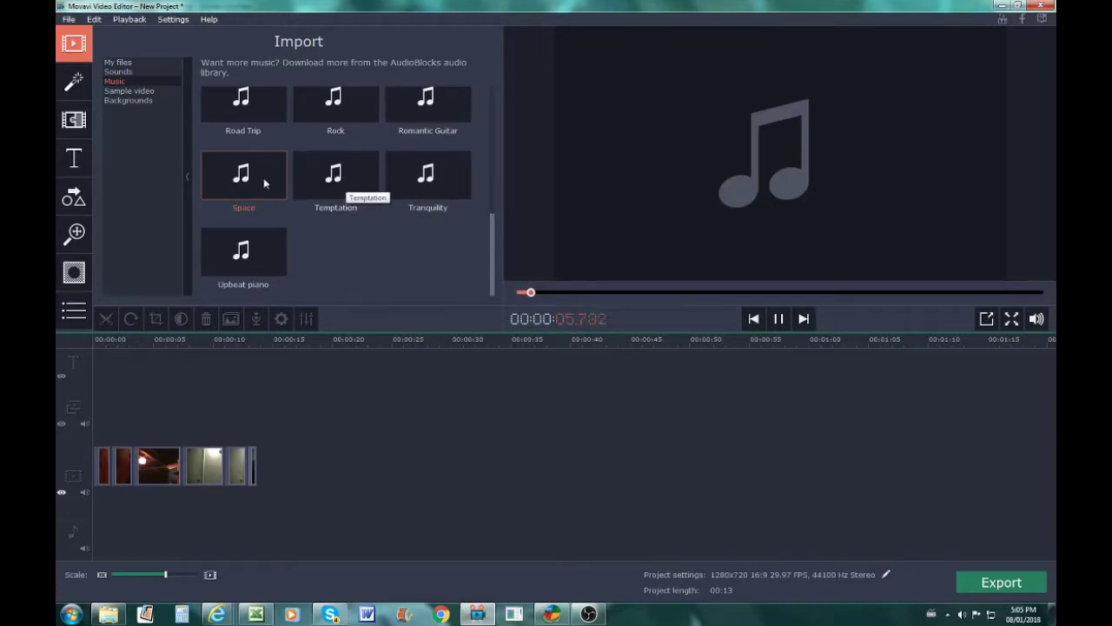
{"action": "left_click", "coordinate": [324, 180]}
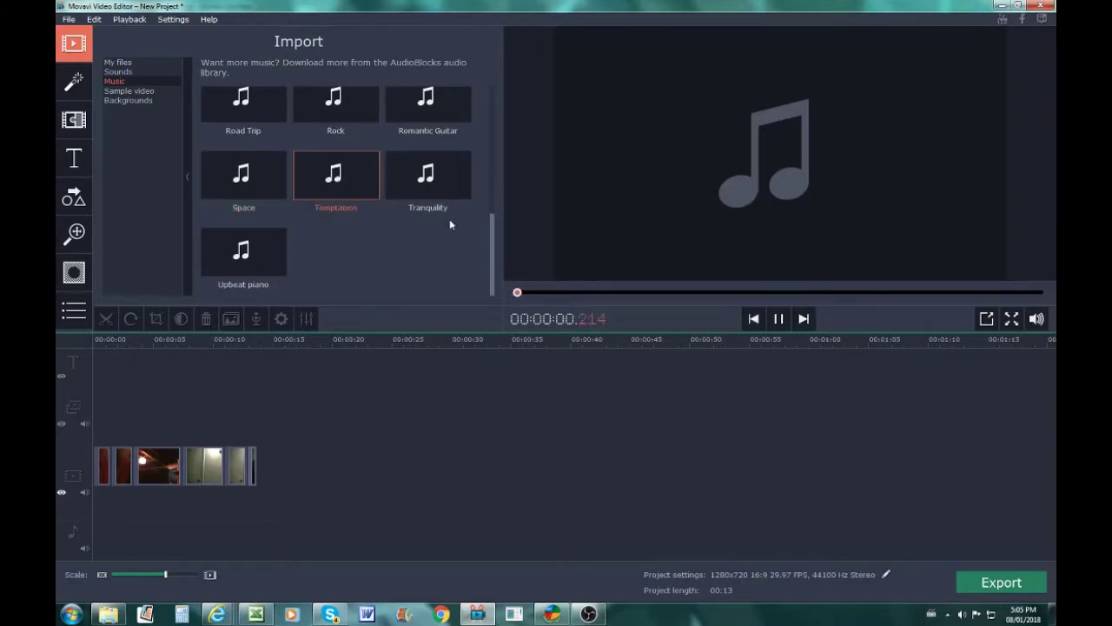
{"action": "left_click", "coordinate": [417, 186]}
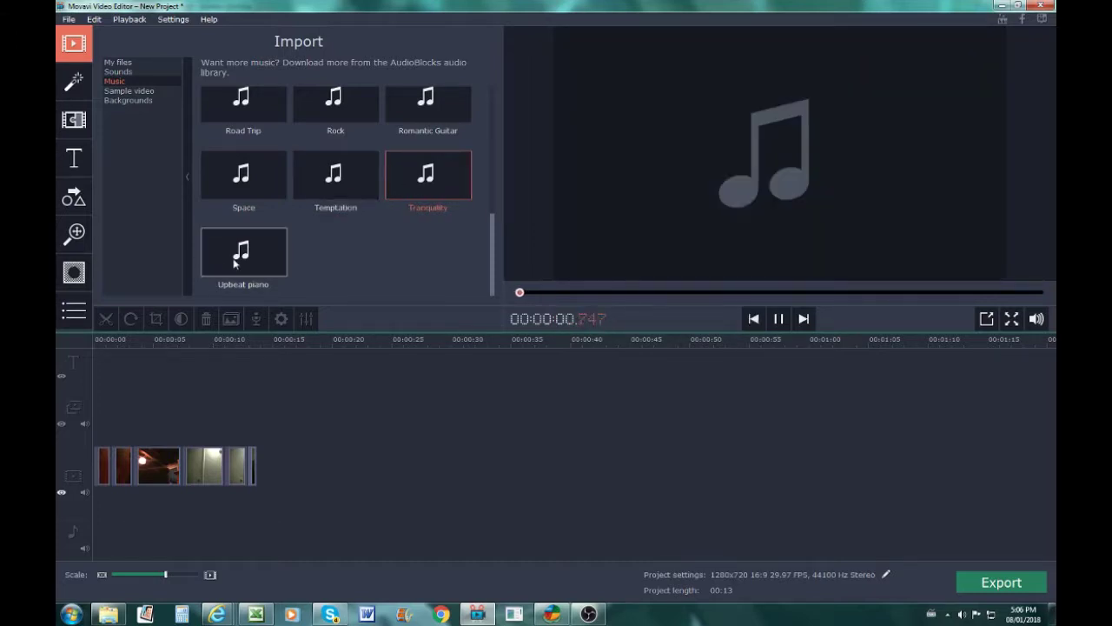
{"action": "left_click", "coordinate": [234, 264]}
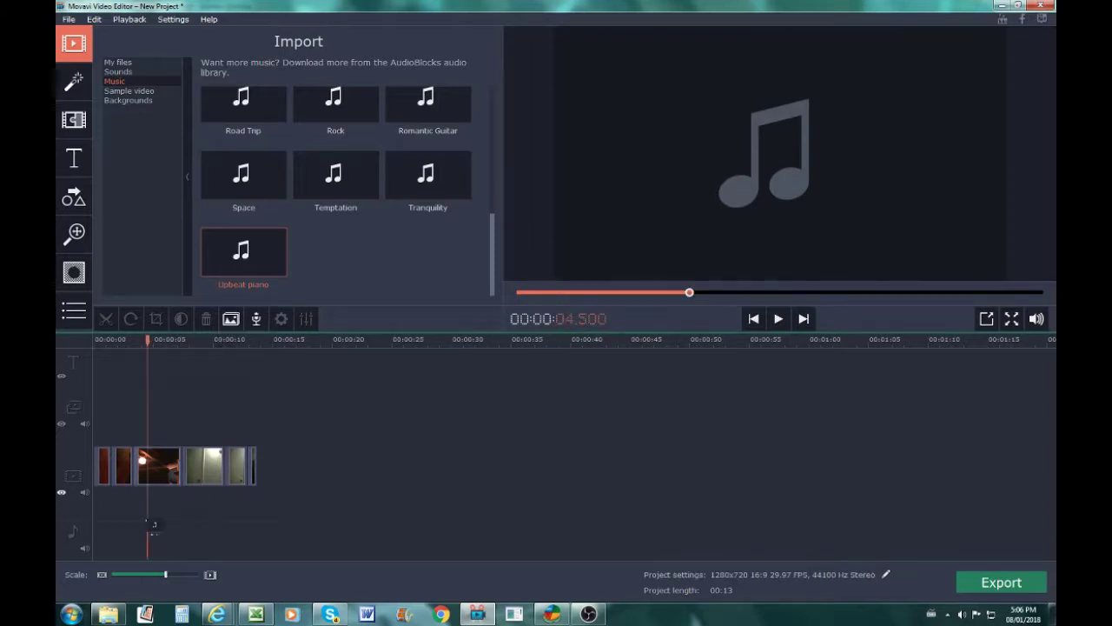
Place Upbeat piano on the music track and cut it off where the video ends.
{"action": "left_click_drag", "start_coordinate": [226, 339], "coordinate": [94, 496]}
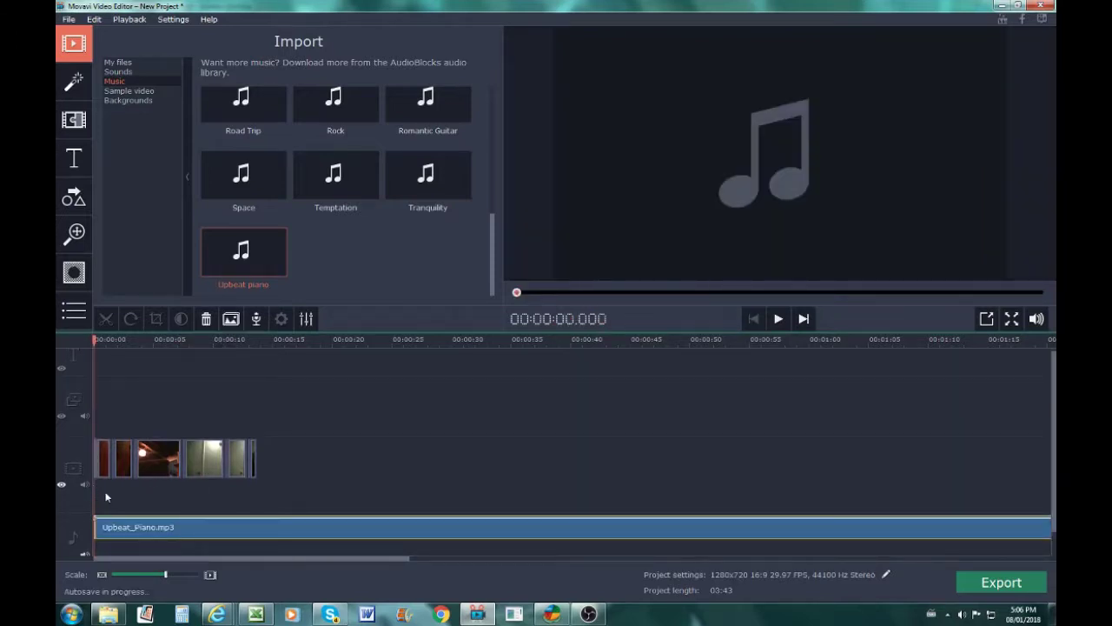
{"action": "left_click", "coordinate": [262, 517]}
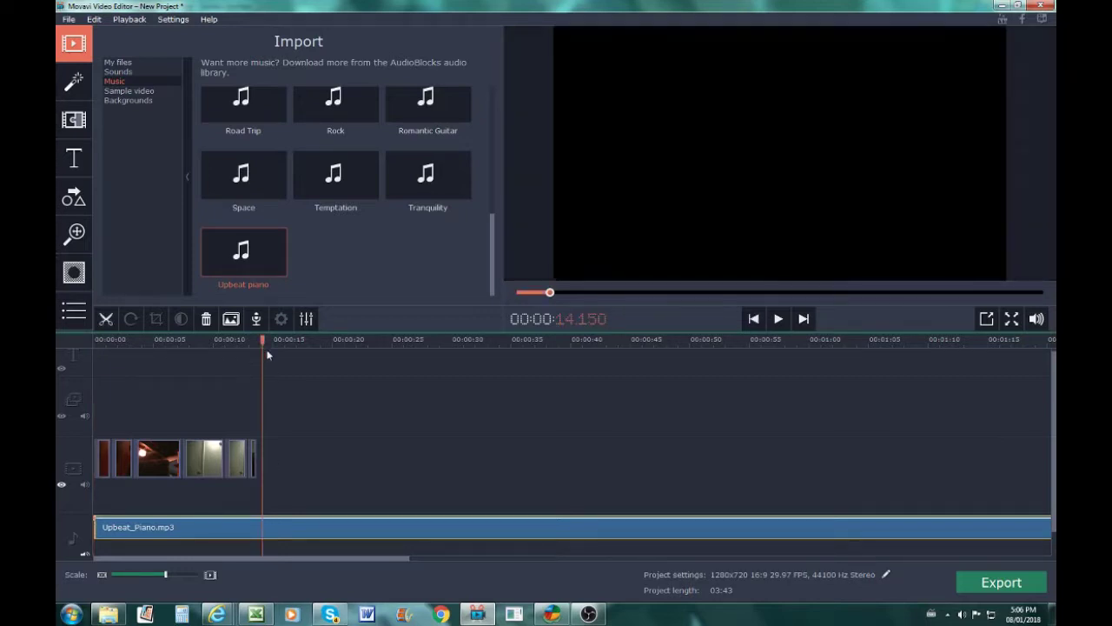
{"action": "left_click_drag", "start_coordinate": [262, 340], "coordinate": [256, 340]}
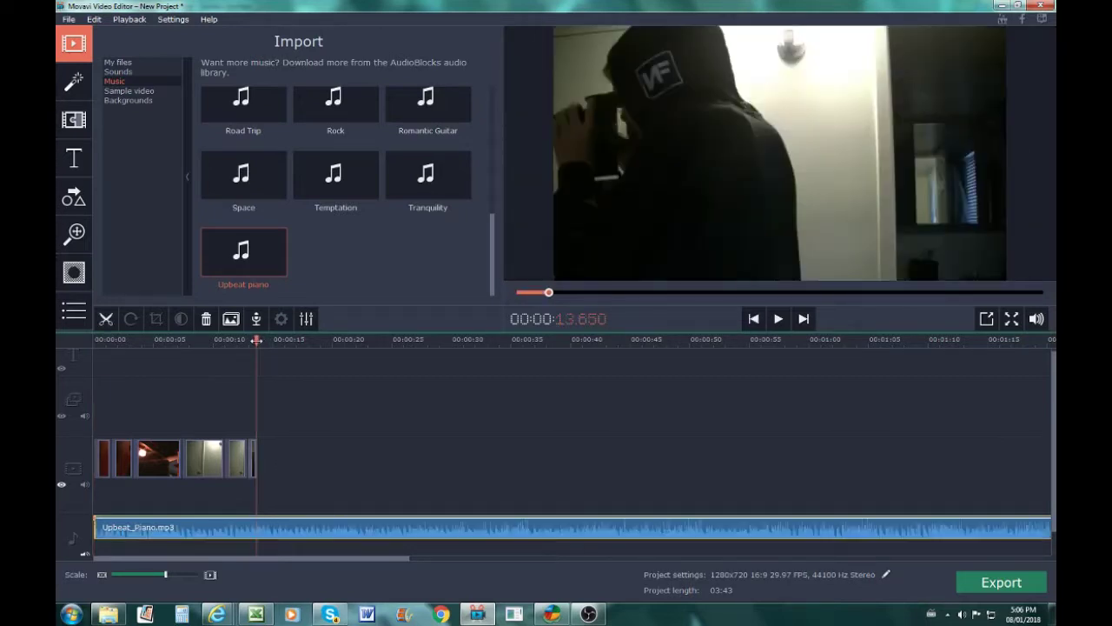
{"action": "left_click", "coordinate": [112, 324]}
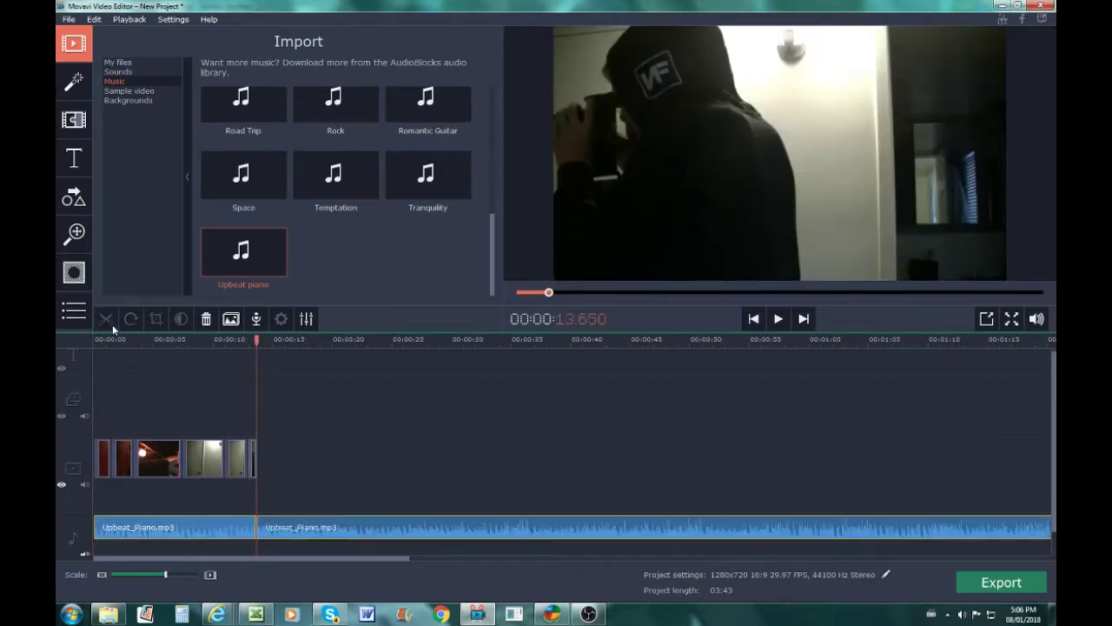
{"action": "left_click", "coordinate": [296, 532]}
{"action": "right_click", "coordinate": [296, 532]}
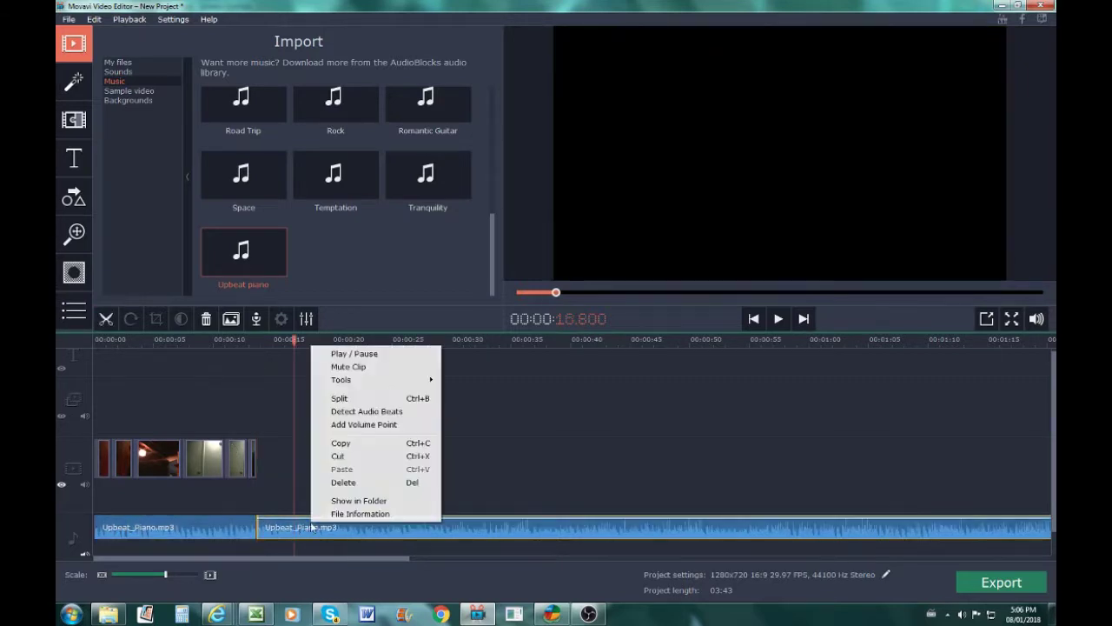
{"action": "left_click", "coordinate": [344, 482]}
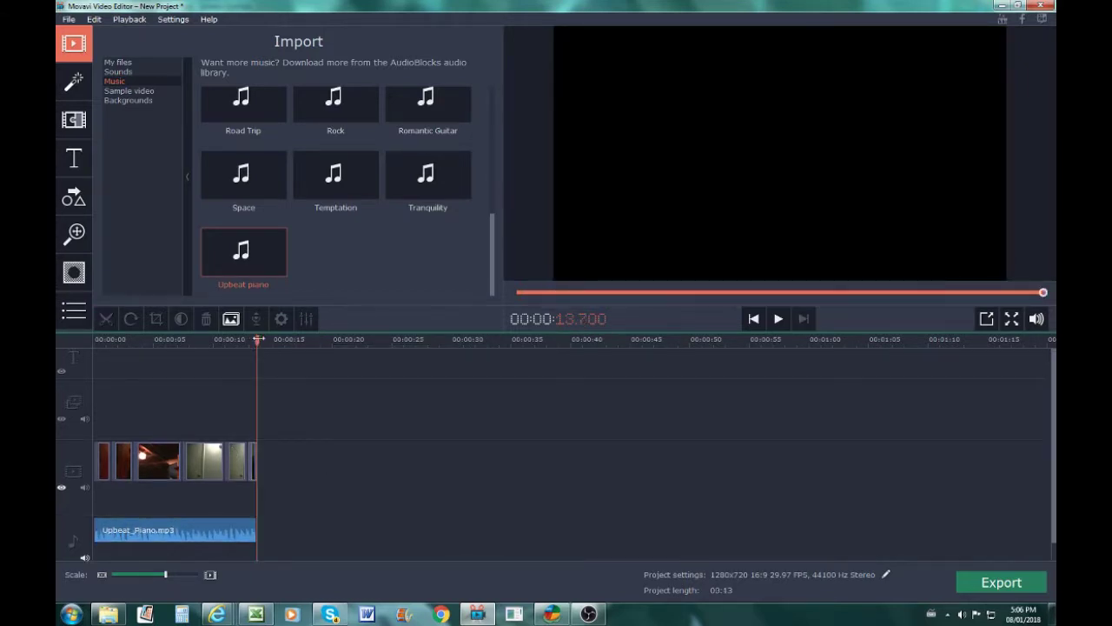
{"action": "key", "text": "Home"}
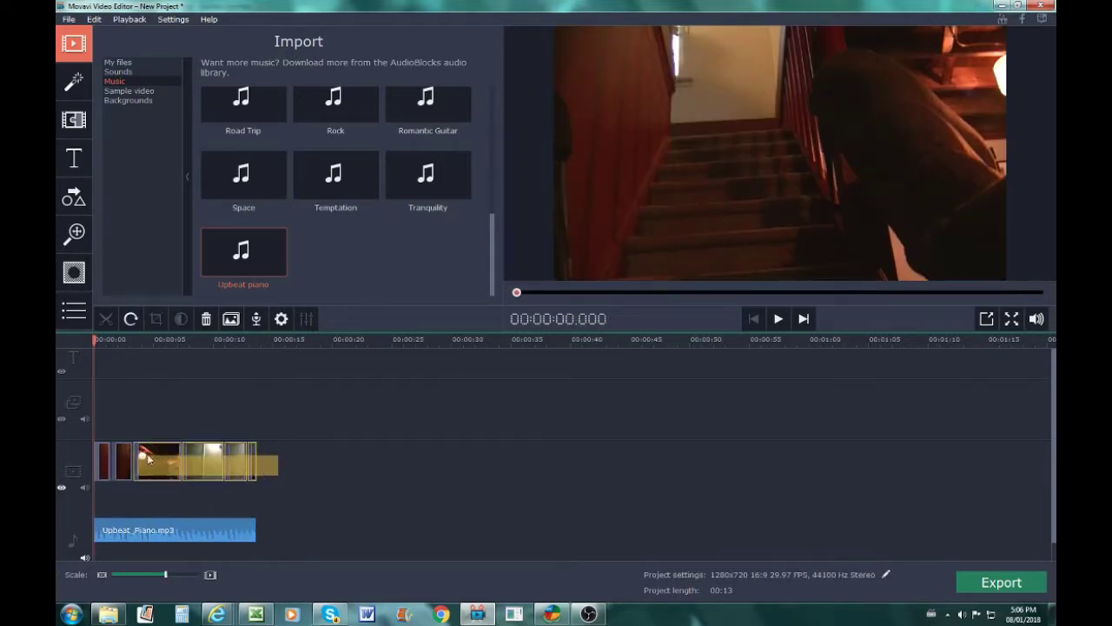
Select all video clips and browse Color Adjustments and Highlight and Conceal, returning to Clip Properties.
{"action": "double_click", "coordinate": [123, 461]}
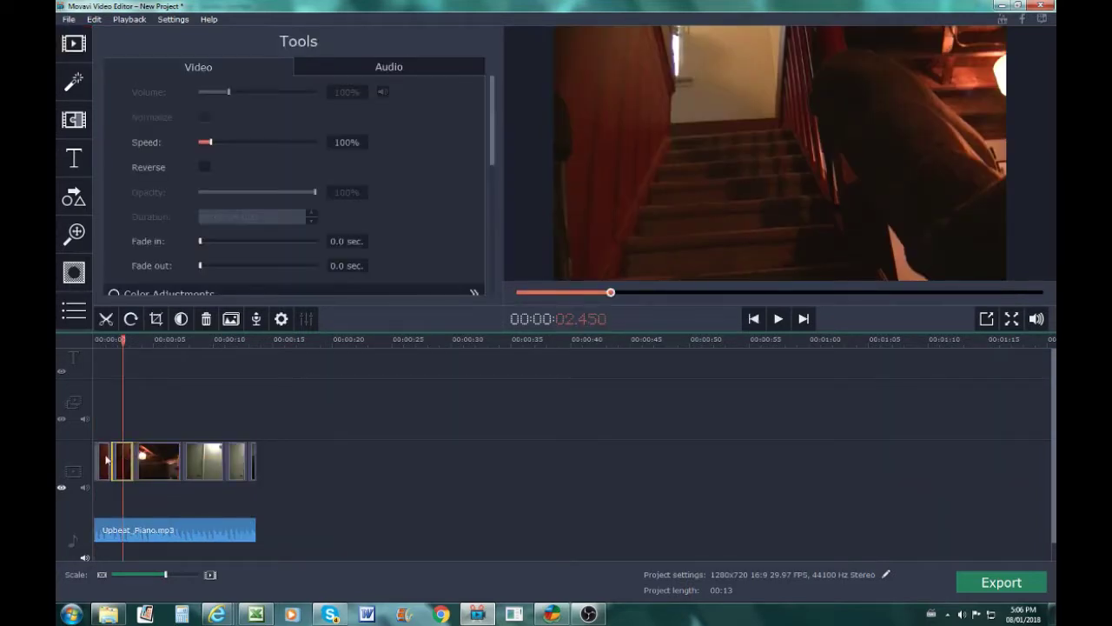
{"action": "left_click", "coordinate": [103, 458]}
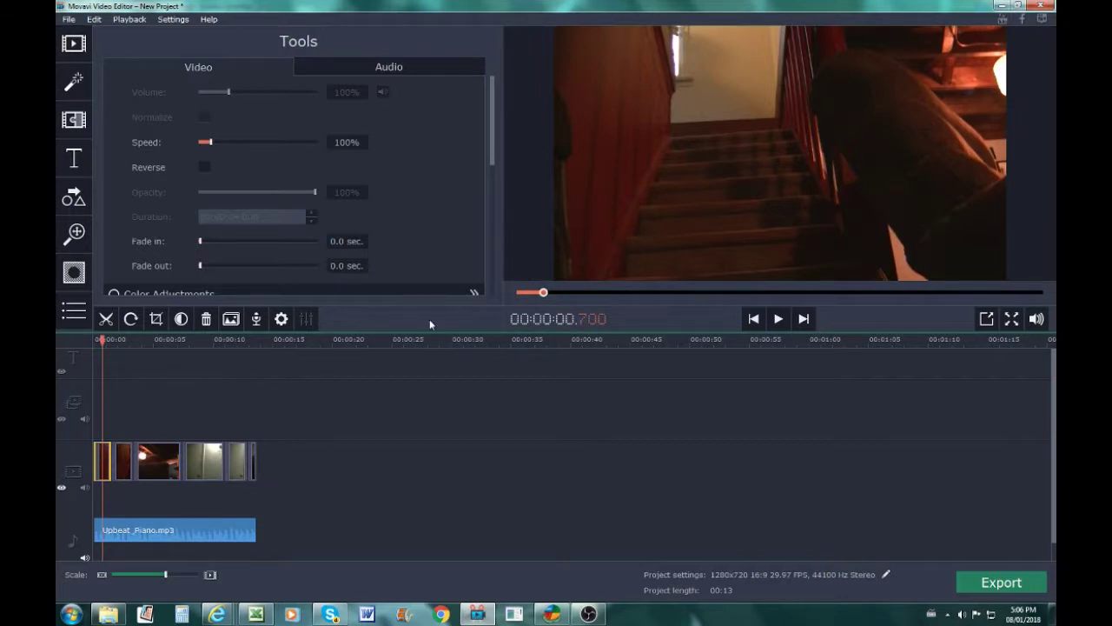
{"action": "key", "text": "ctrl+a"}
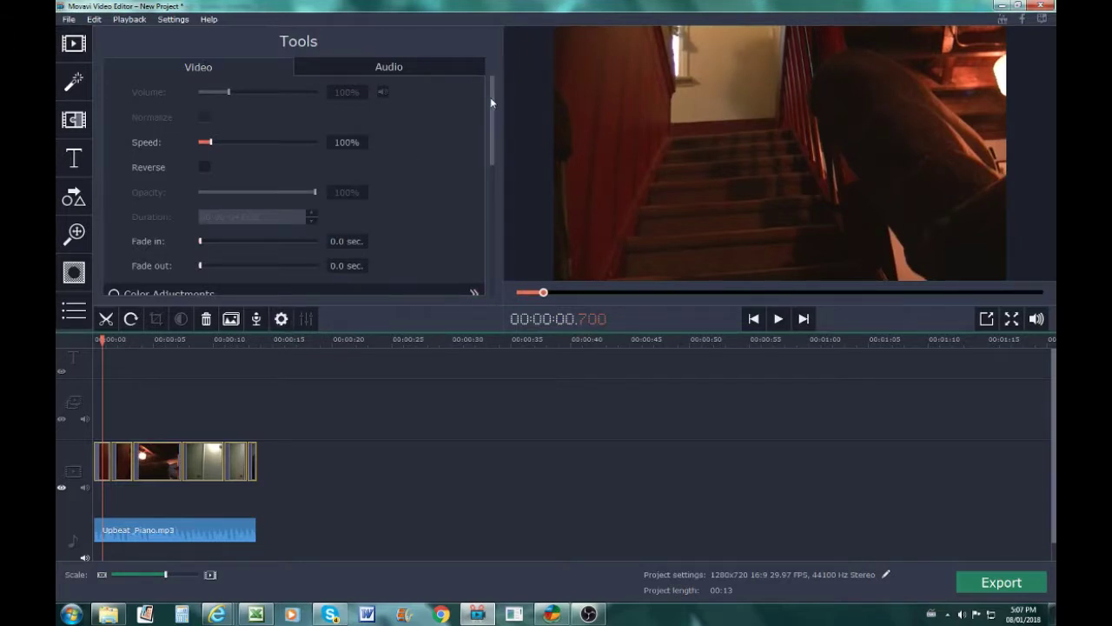
{"action": "scroll", "coordinate": [490, 139], "scroll_direction": "down", "scroll_amount": 3}
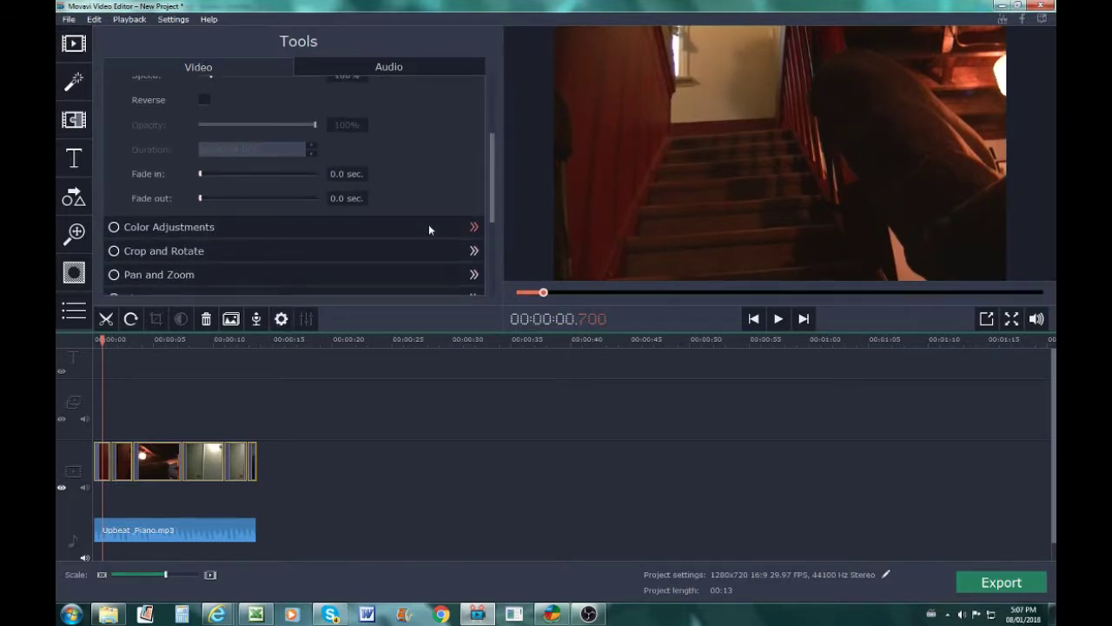
{"action": "left_click", "coordinate": [428, 224]}
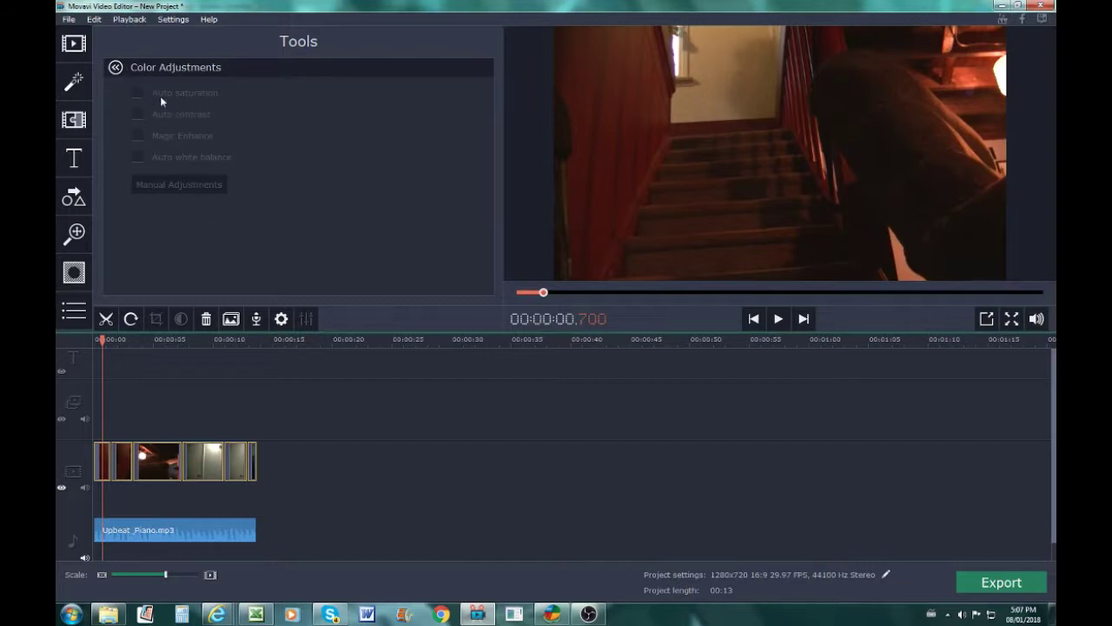
{"action": "left_click", "coordinate": [280, 319]}
{"action": "left_click_drag", "start_coordinate": [492, 120], "coordinate": [498, 252]}
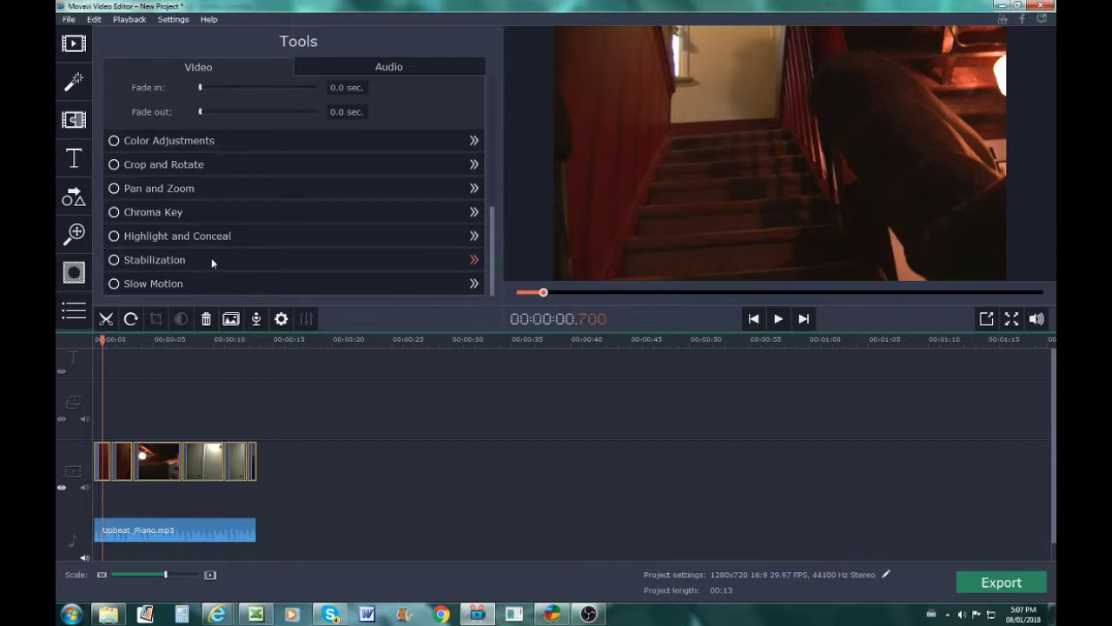
{"action": "left_click", "coordinate": [269, 239]}
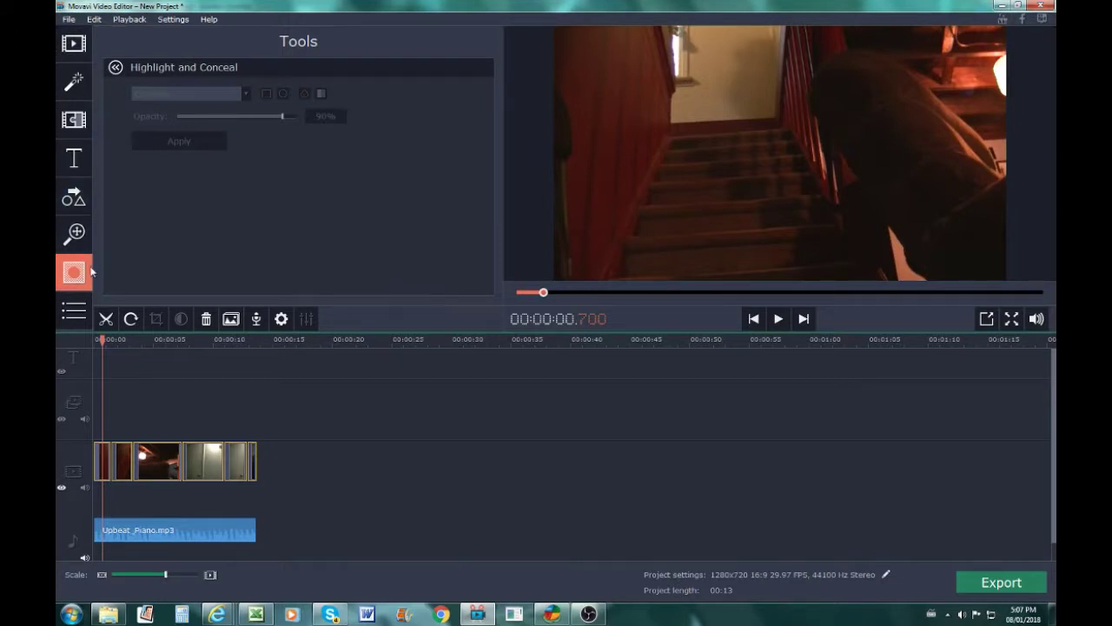
{"action": "left_click", "coordinate": [282, 321]}
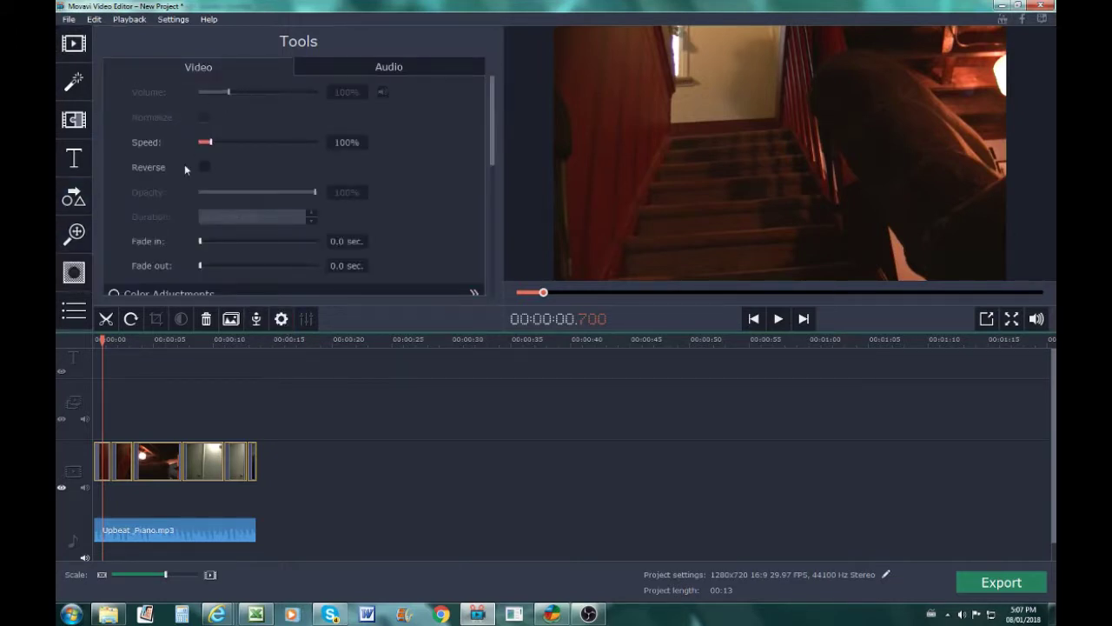
{"action": "left_click", "coordinate": [99, 454]}
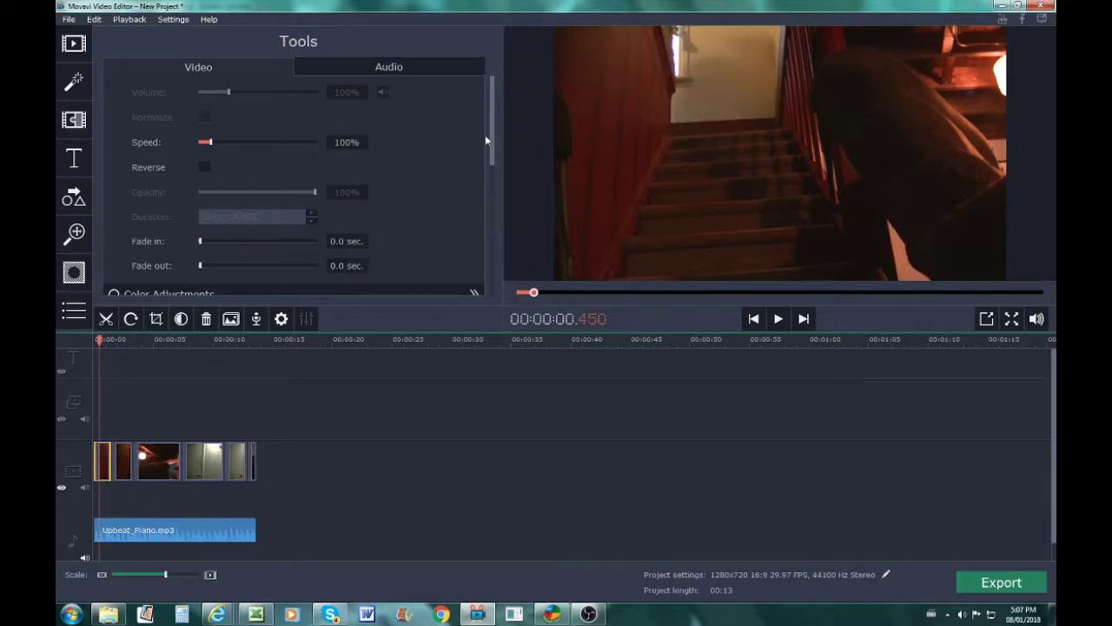
Raise the first clip's brightness to 94 in manual colour adjustments, undoing a tint change.
{"action": "left_click_drag", "start_coordinate": [493, 125], "coordinate": [490, 155]}
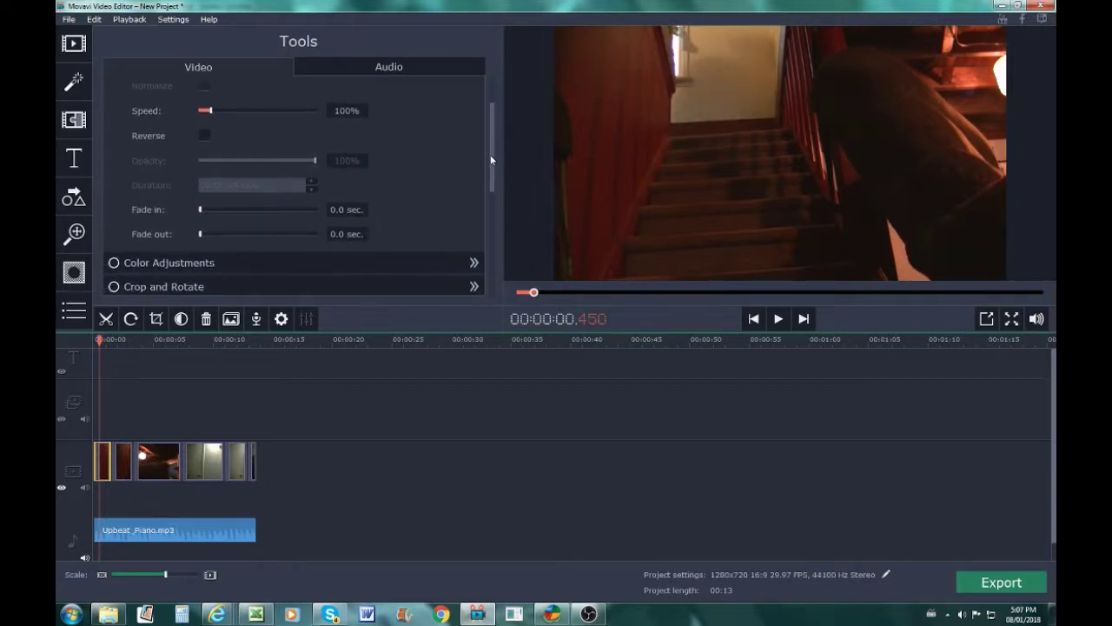
{"action": "left_click", "coordinate": [444, 261]}
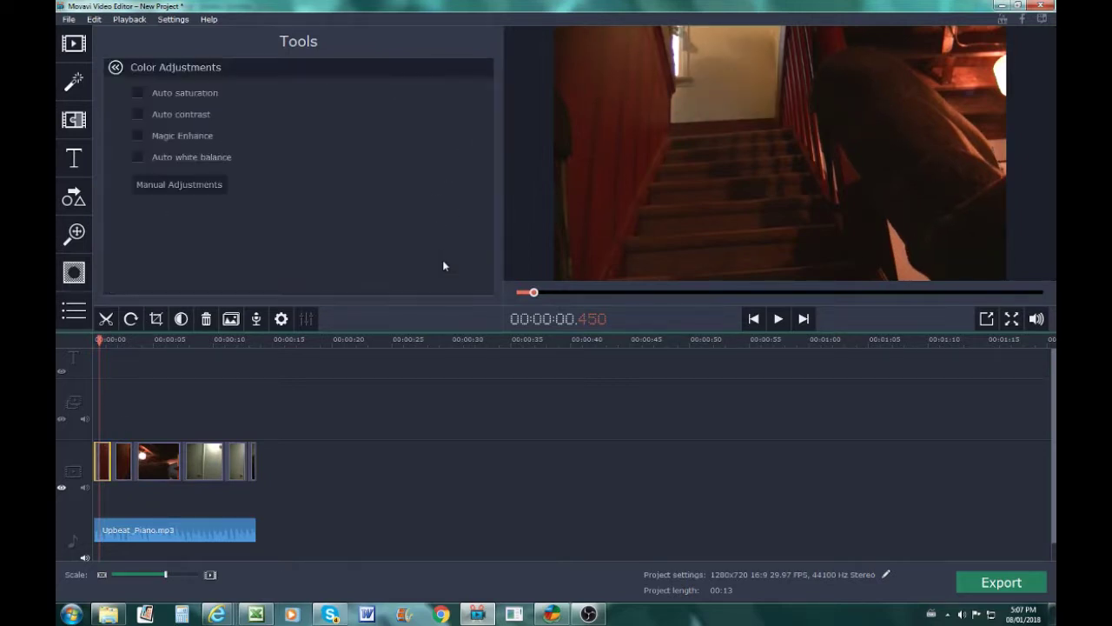
{"action": "left_click", "coordinate": [185, 187]}
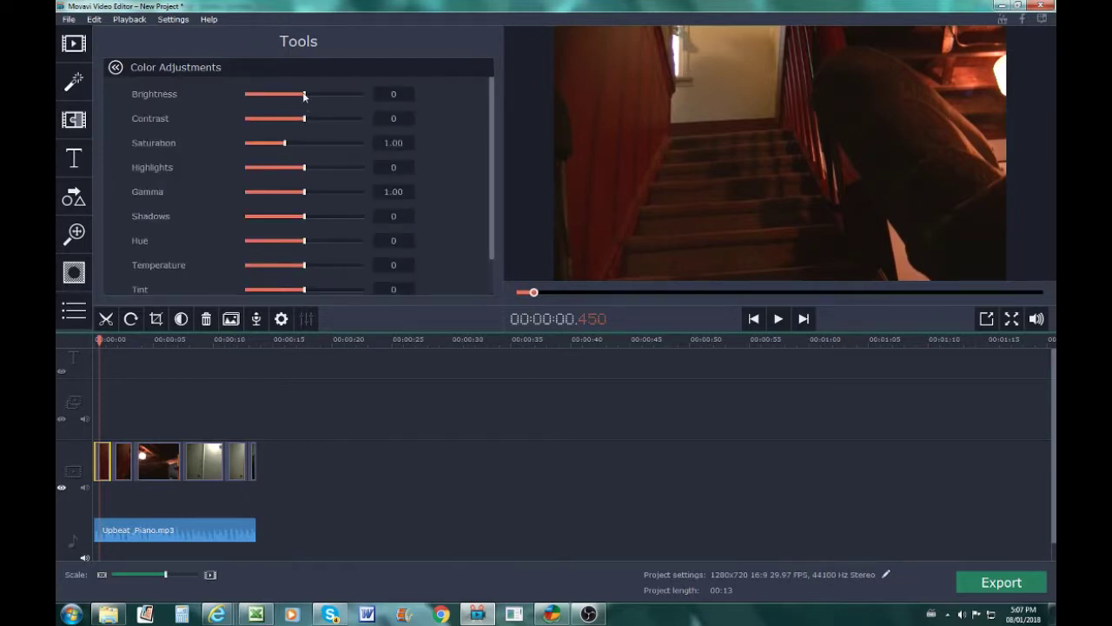
{"action": "left_click_drag", "start_coordinate": [305, 93], "coordinate": [323, 93]}
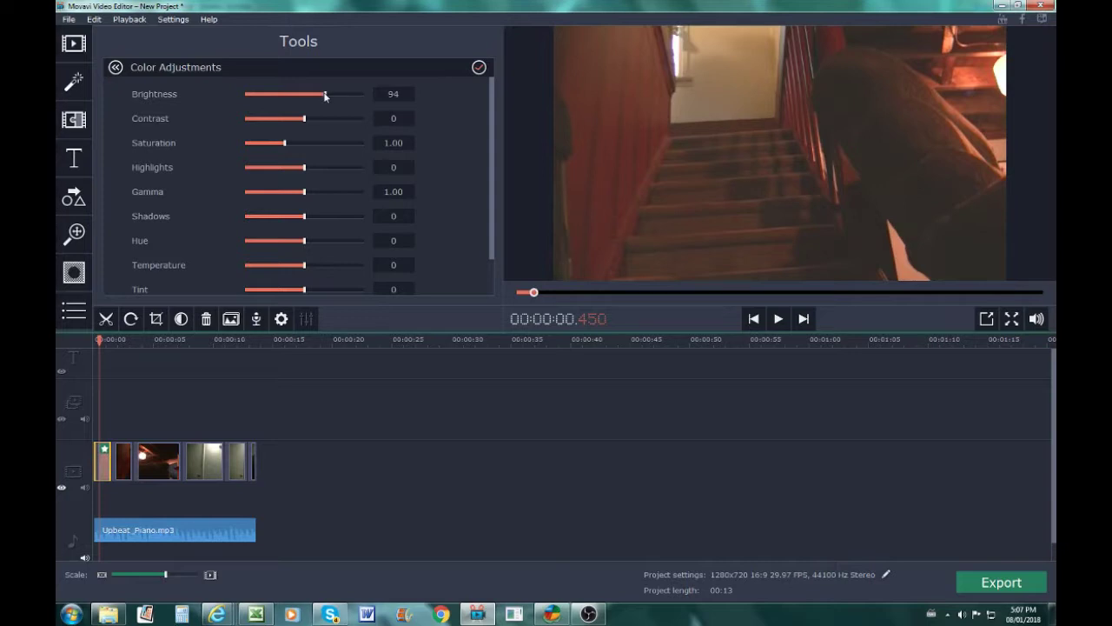
{"action": "scroll", "coordinate": [491, 103], "scroll_direction": "down", "scroll_amount": 1}
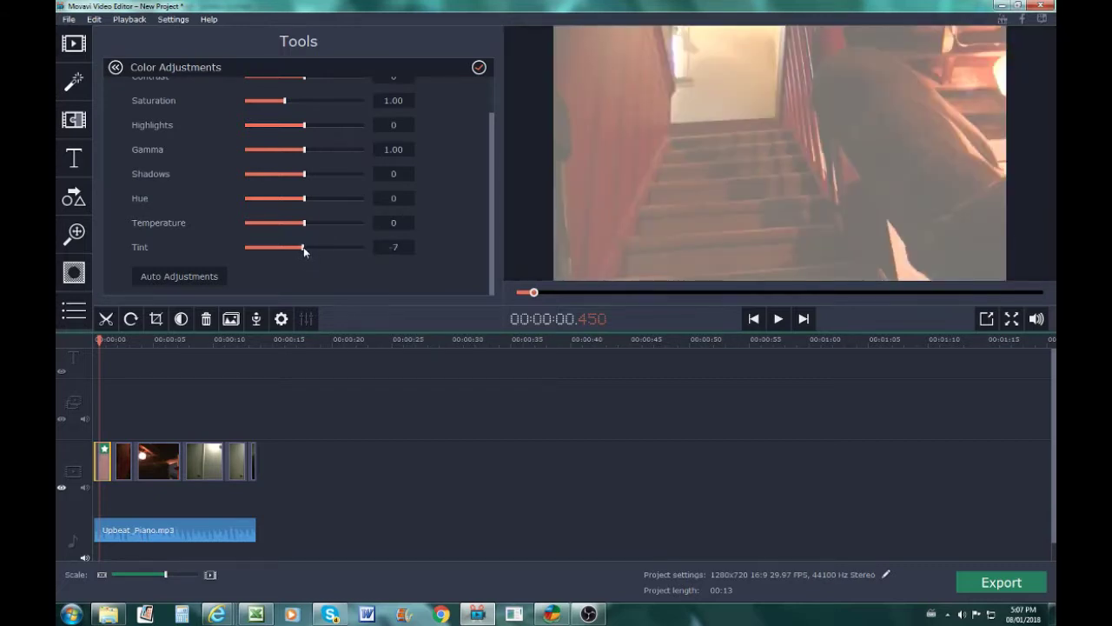
{"action": "left_click_drag", "start_coordinate": [303, 247], "coordinate": [304, 249]}
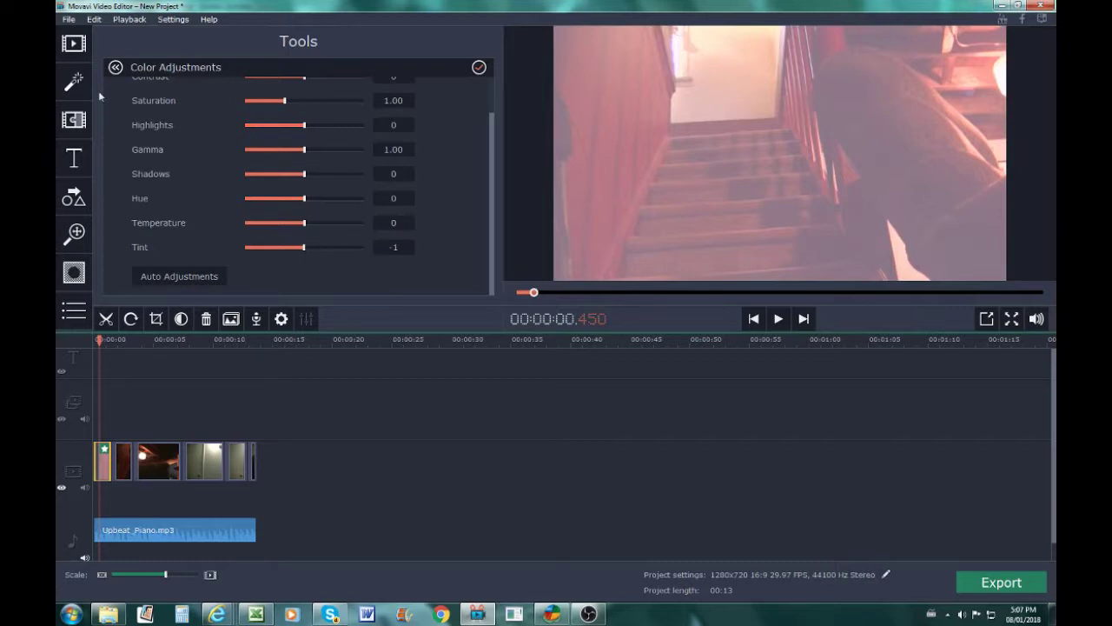
{"action": "left_click", "coordinate": [93, 20]}
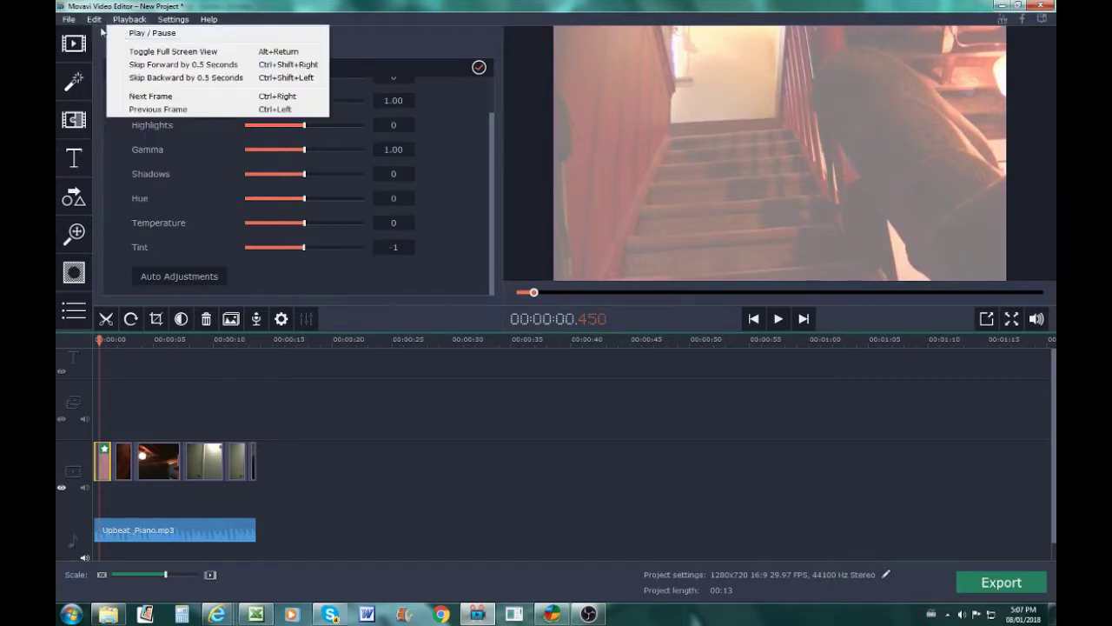
{"action": "left_click", "coordinate": [106, 34]}
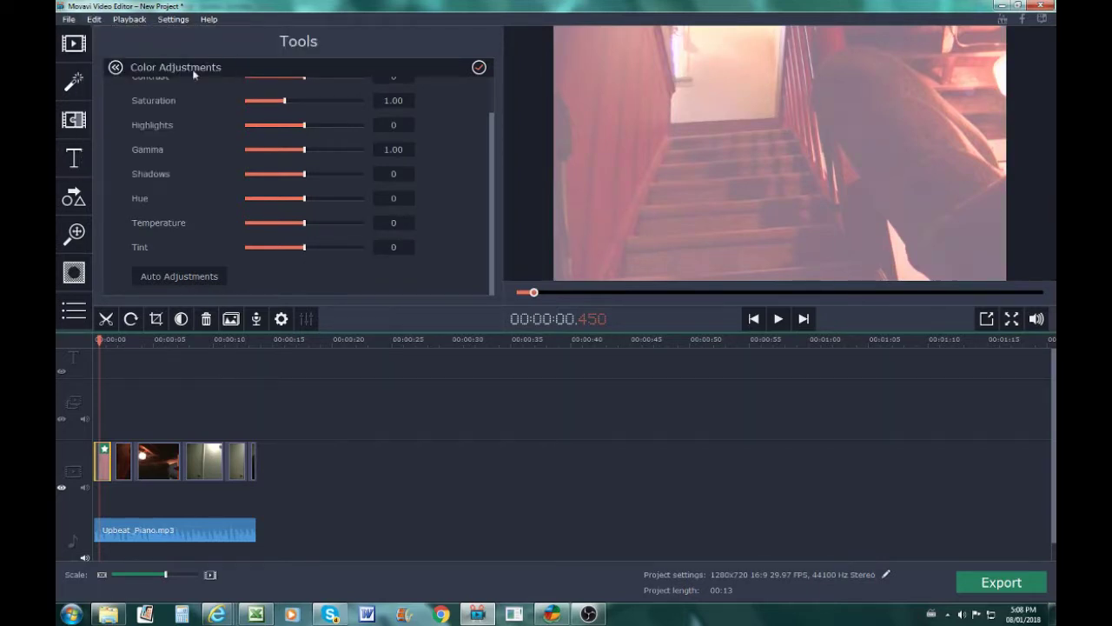
Switch the left panel from Color Adjustments to the Filters gallery.
{"action": "left_click_drag", "start_coordinate": [492, 150], "coordinate": [492, 124]}
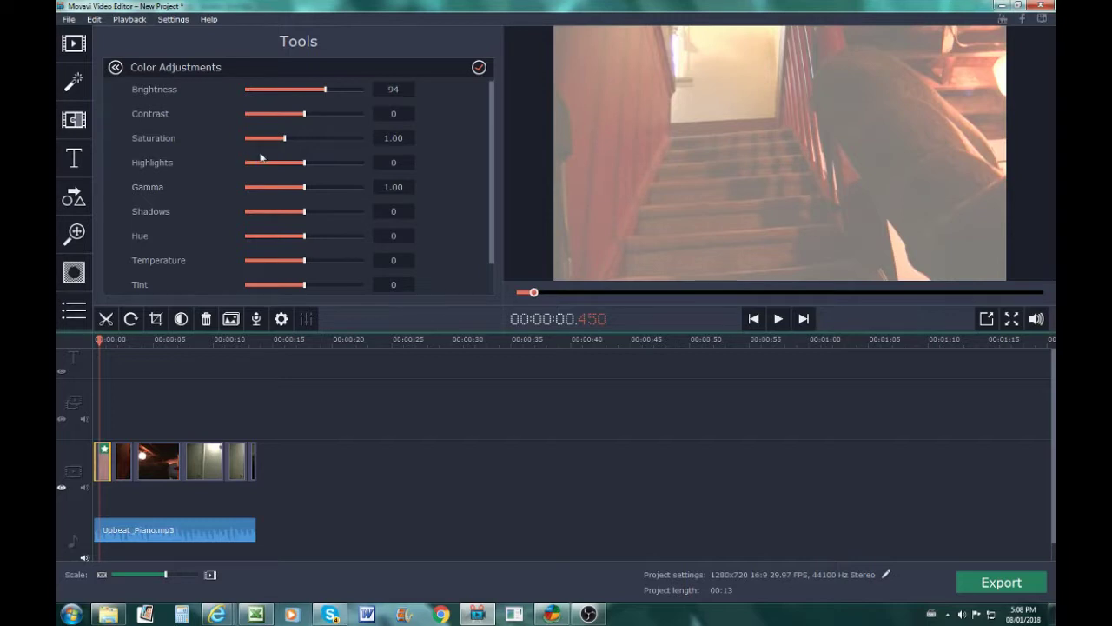
{"action": "left_click_drag", "start_coordinate": [492, 121], "coordinate": [492, 115]}
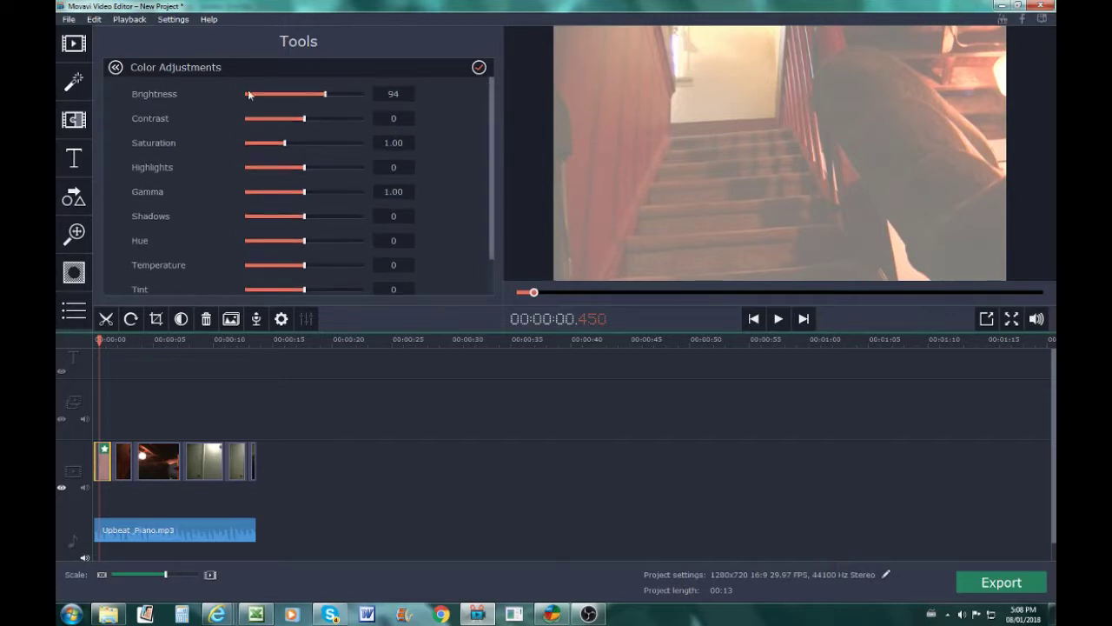
{"action": "left_click", "coordinate": [74, 81]}
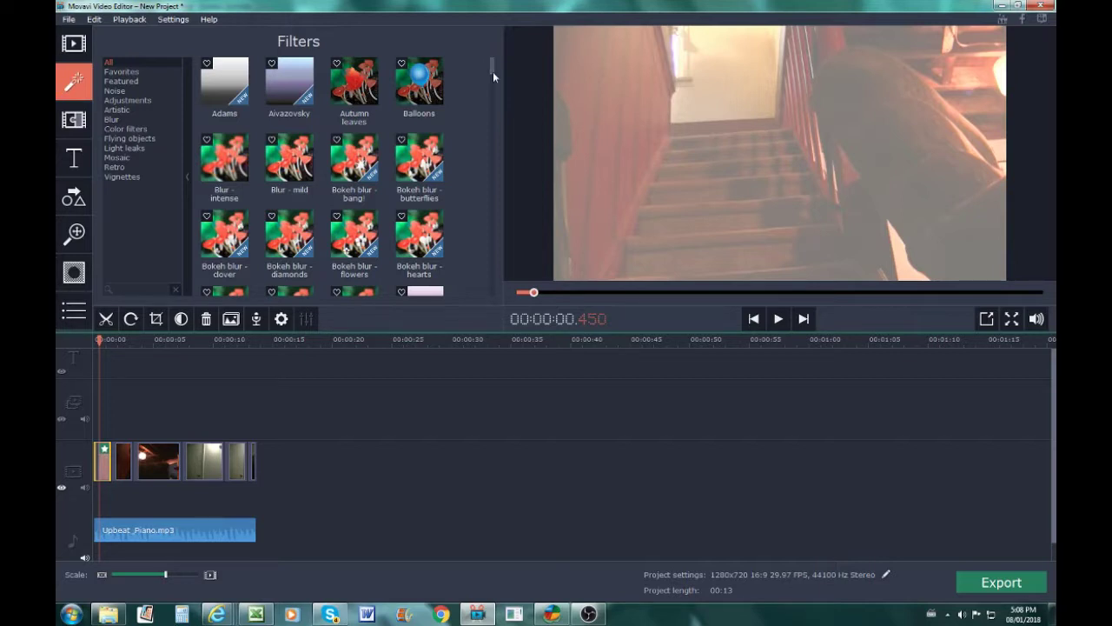
Apply the Color mix - blue filter to the first clip and preview it from the start.
{"action": "left_click_drag", "start_coordinate": [493, 72], "coordinate": [490, 106]}
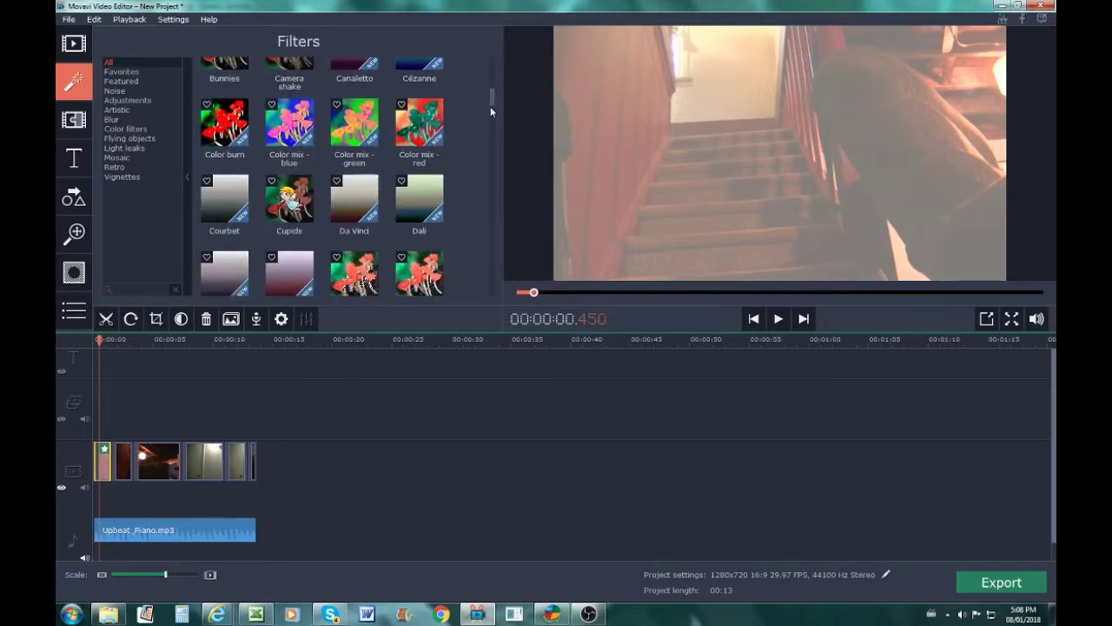
{"action": "left_click", "coordinate": [289, 136]}
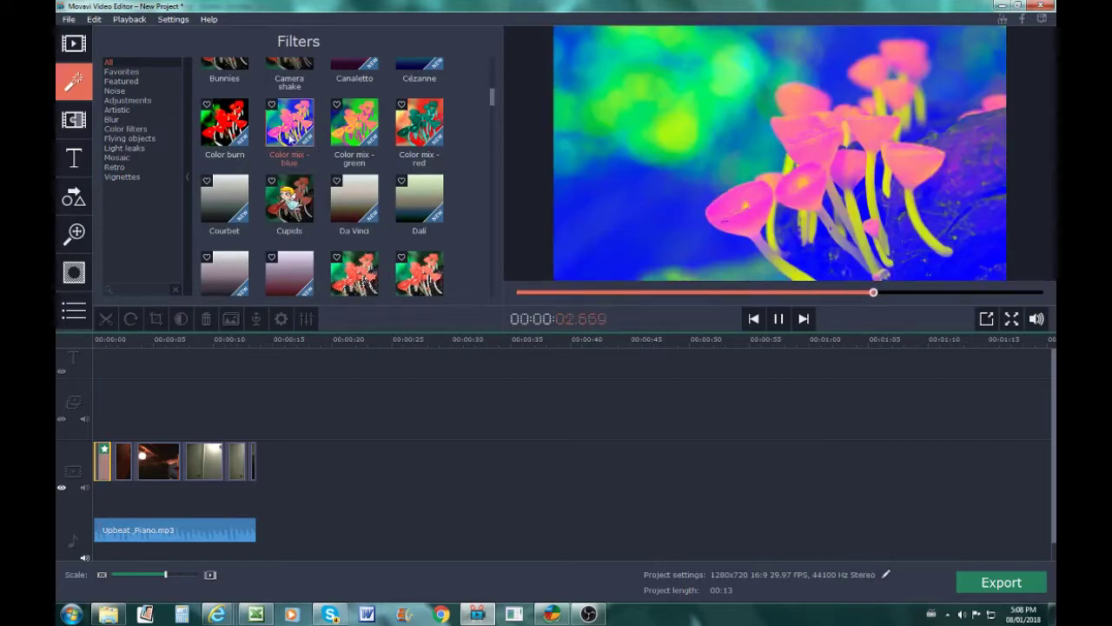
{"action": "left_click_drag", "start_coordinate": [286, 143], "coordinate": [115, 460]}
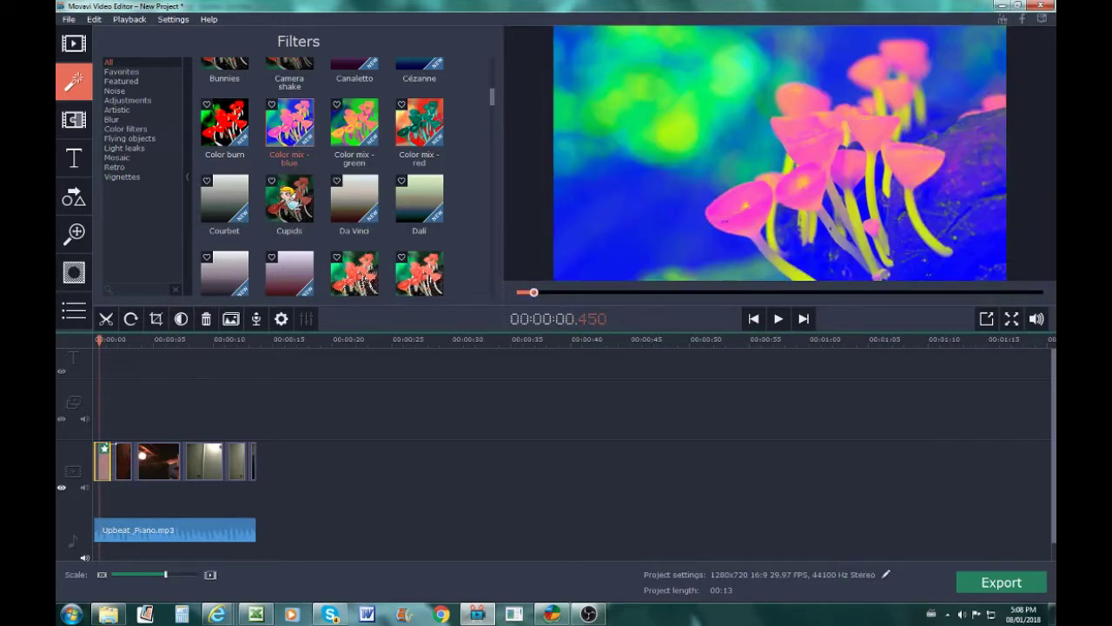
{"action": "left_click", "coordinate": [90, 339]}
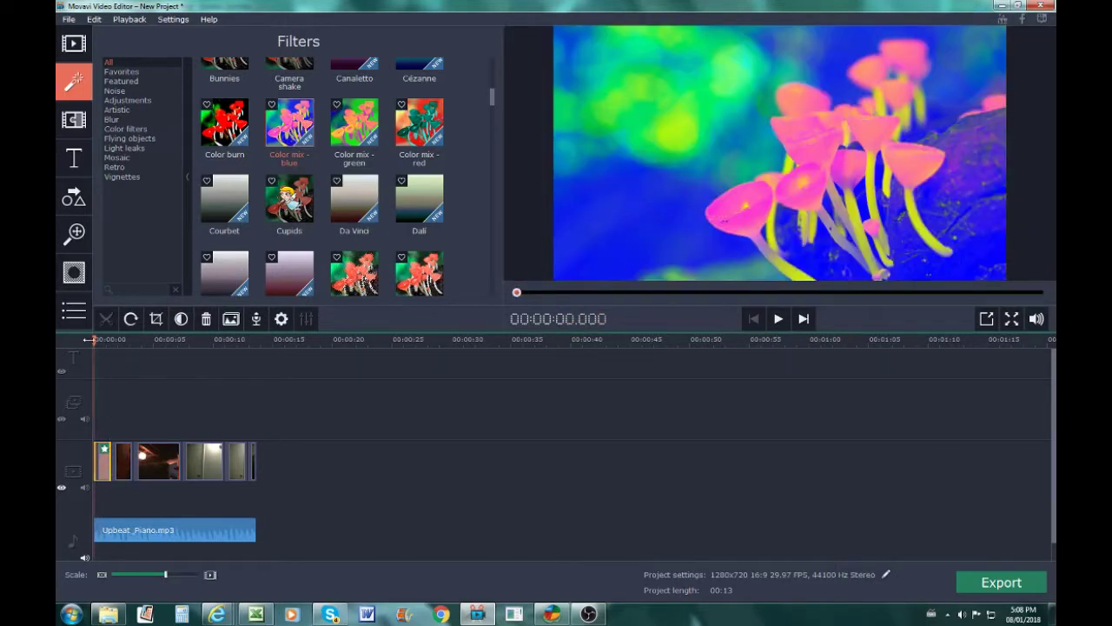
{"action": "left_click", "coordinate": [777, 320]}
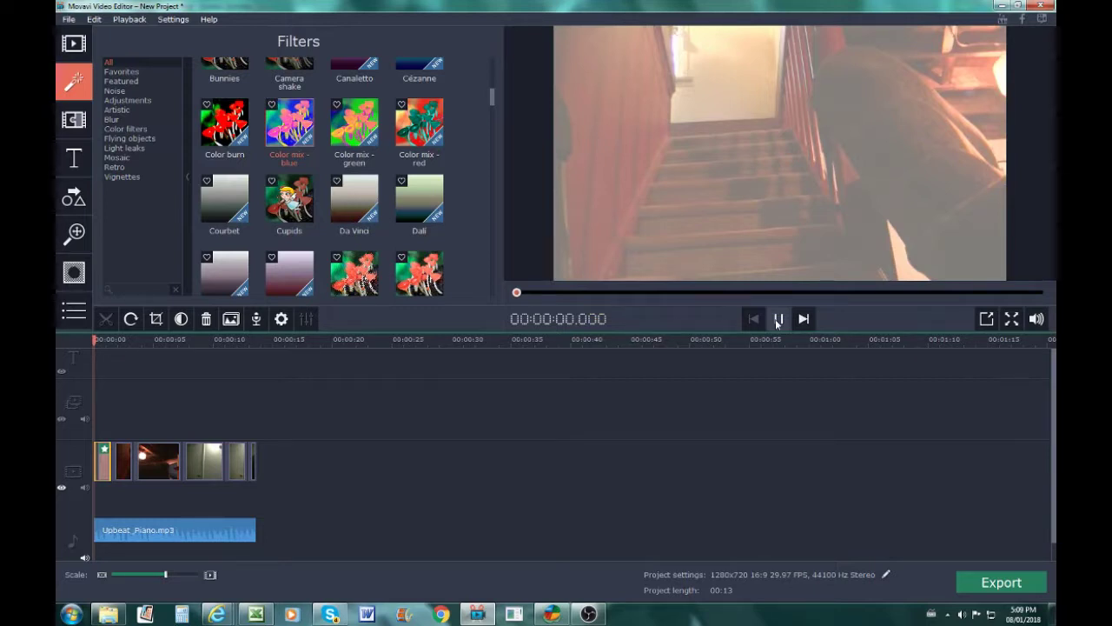
{"action": "left_click", "coordinate": [777, 322]}
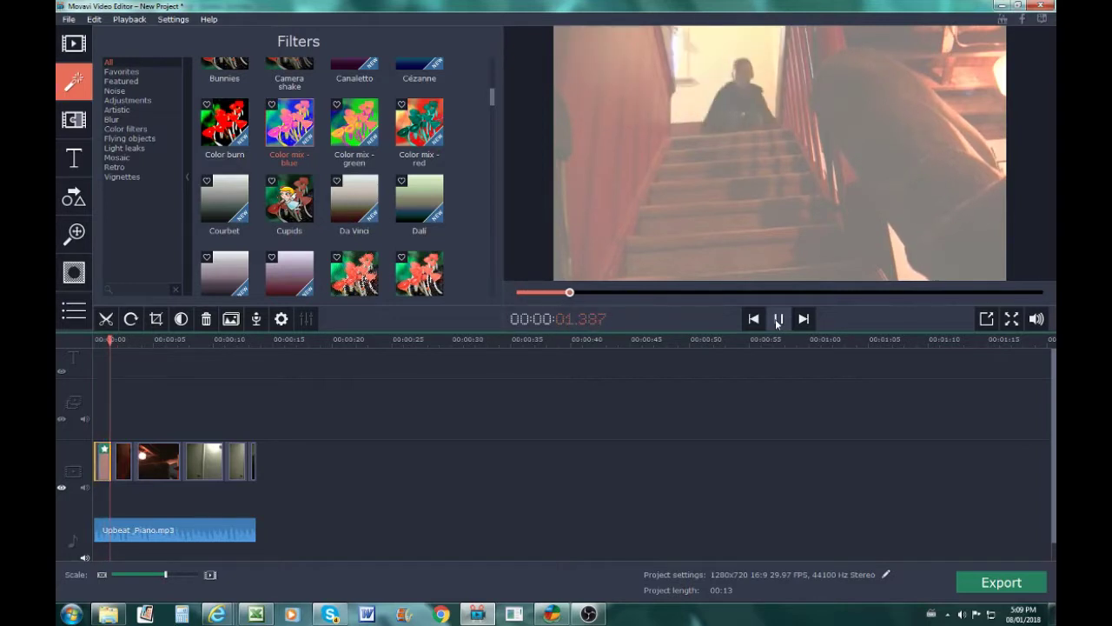
{"action": "left_click", "coordinate": [778, 320]}
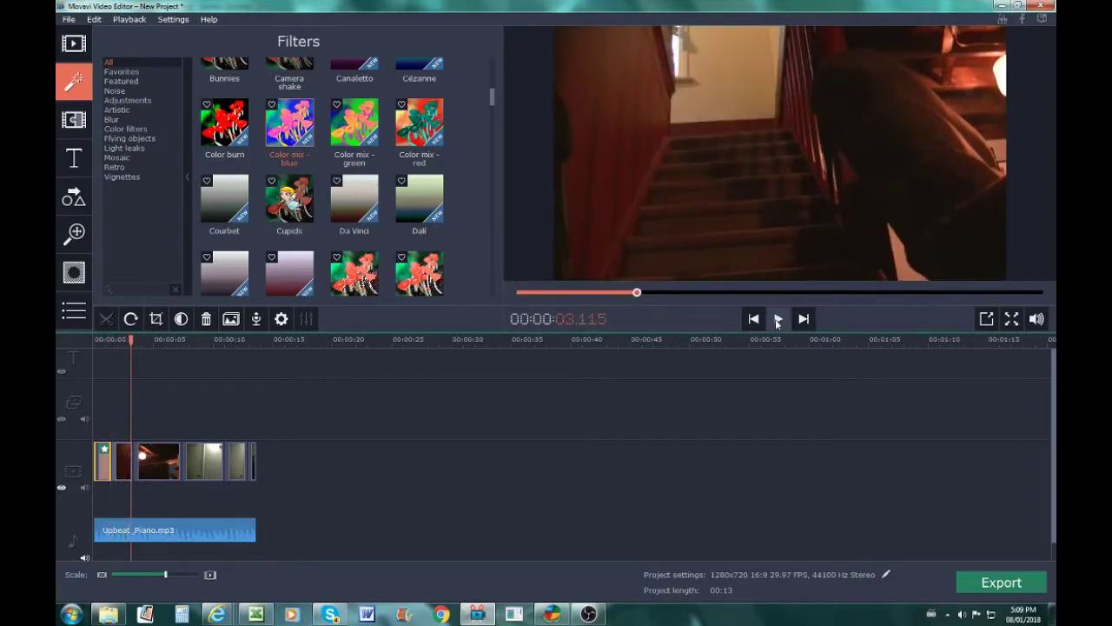
{"action": "left_click_drag", "start_coordinate": [133, 340], "coordinate": [87, 350]}
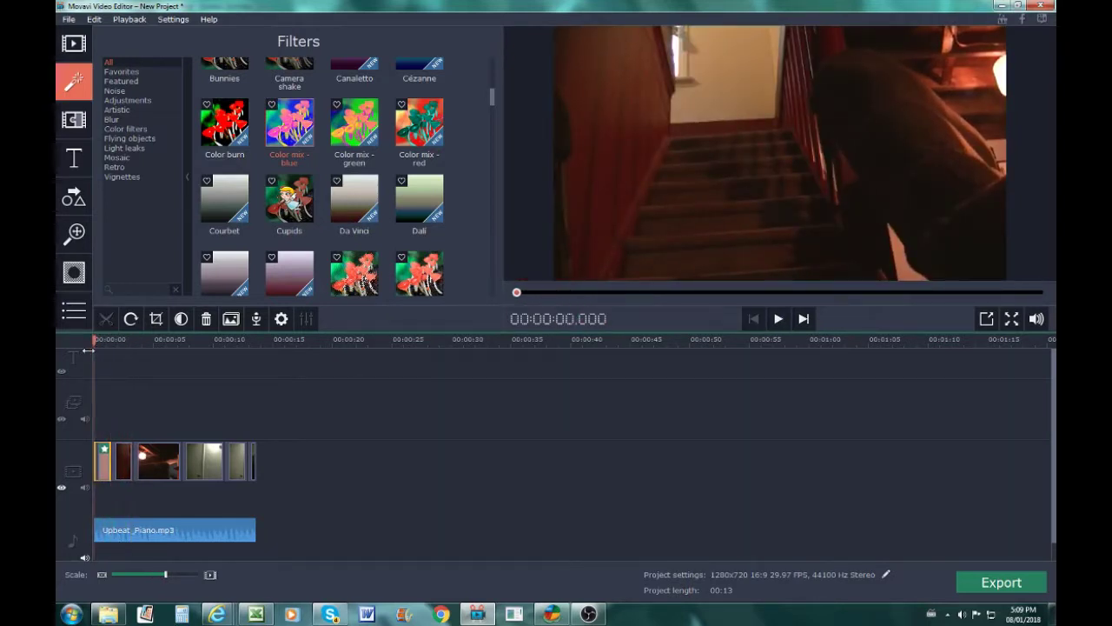
{"action": "mouse_move", "coordinate": [420, 199]}
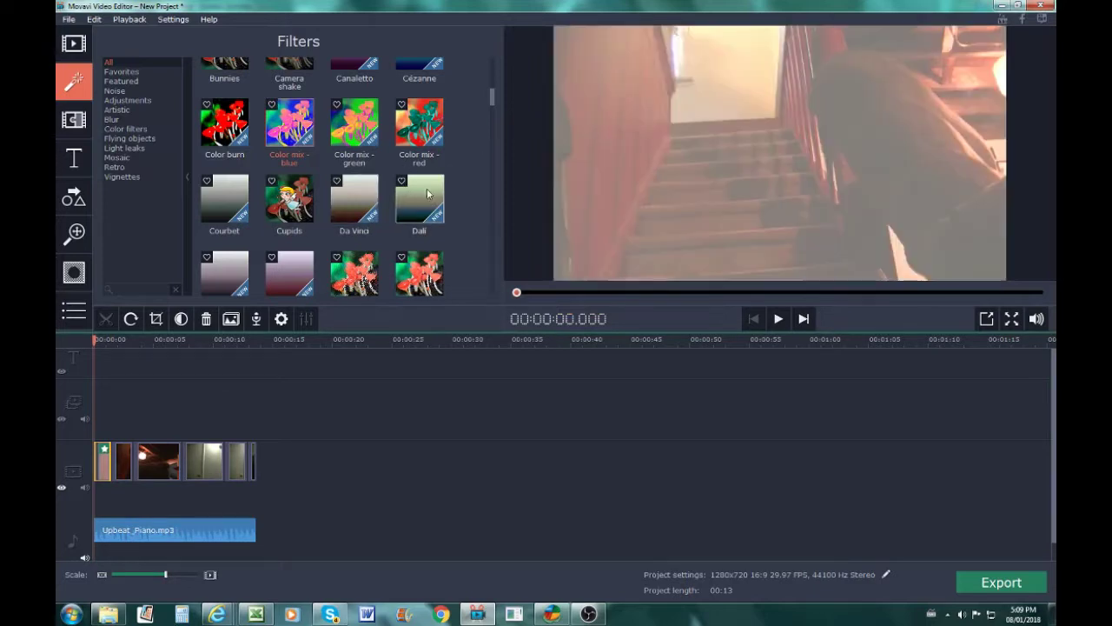
Try the Dali filter on the first clip and play back the result.
{"action": "left_click", "coordinate": [407, 204]}
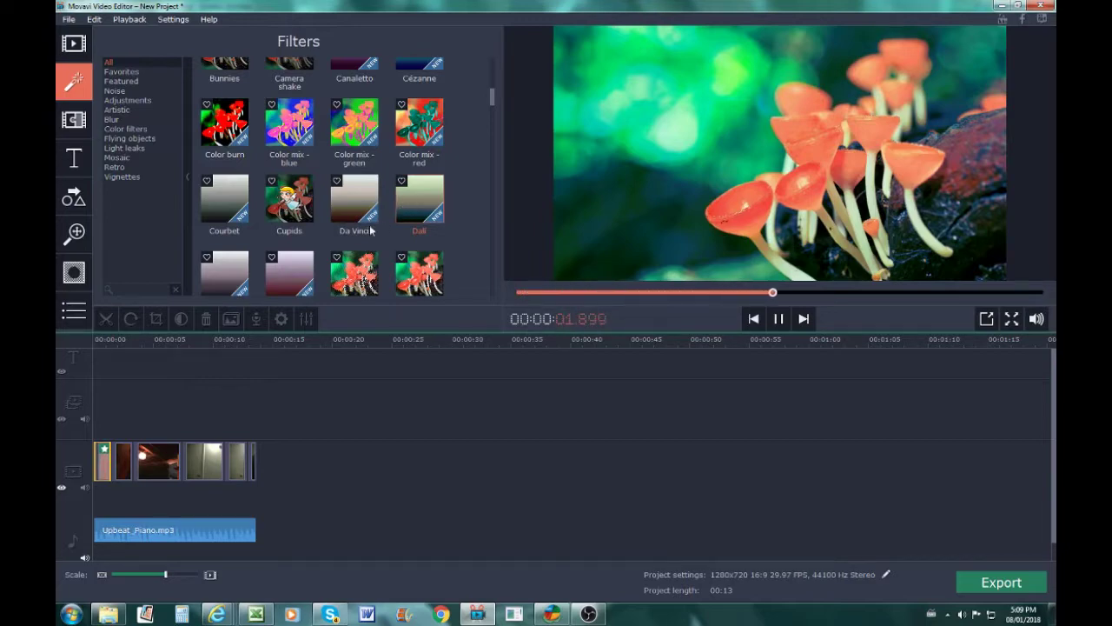
{"action": "mouse_move", "coordinate": [491, 104]}
{"action": "left_mouse_down"}
{"action": "mouse_move", "coordinate": [495, 128]}
{"action": "mouse_move", "coordinate": [492, 110]}
{"action": "left_mouse_up"}
{"action": "left_click_drag", "start_coordinate": [422, 156], "coordinate": [113, 452]}
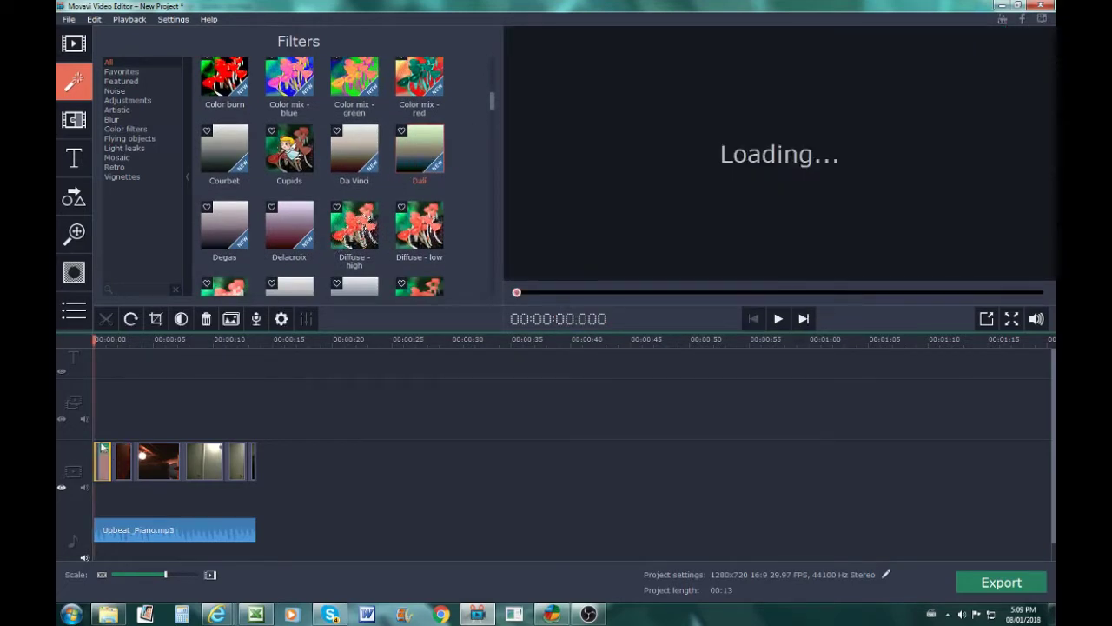
{"action": "left_click", "coordinate": [779, 319]}
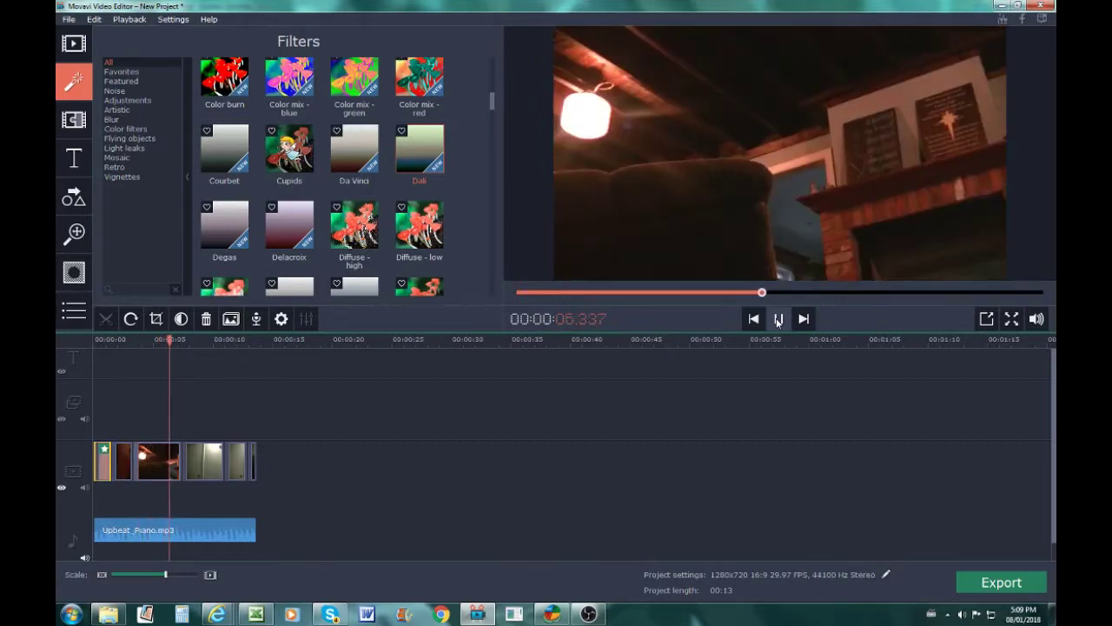
{"action": "left_click", "coordinate": [777, 320]}
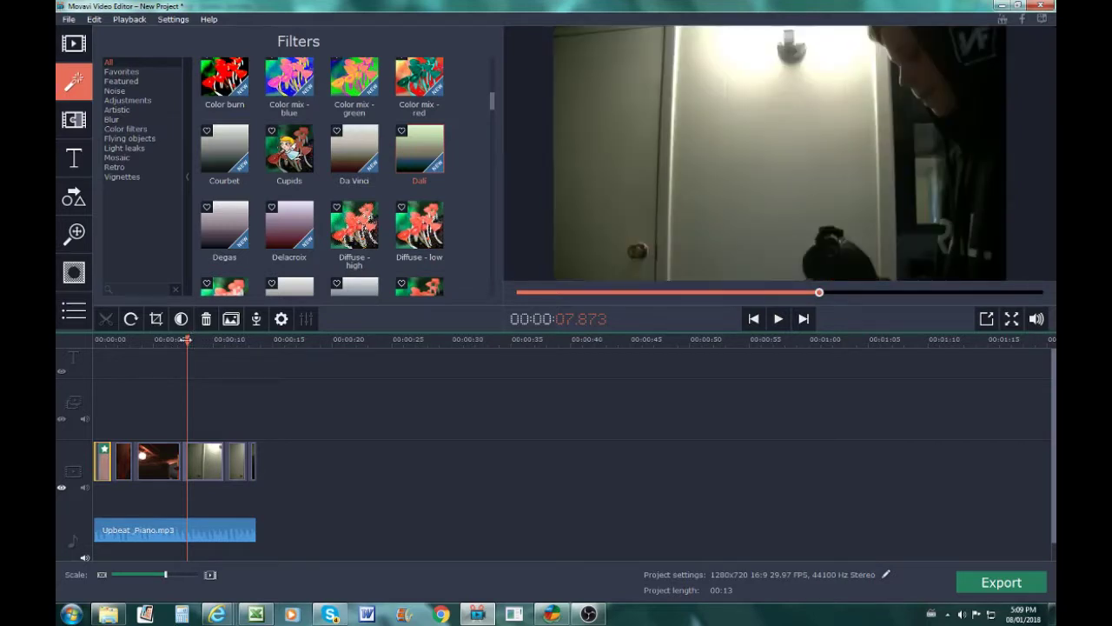
{"action": "left_click_drag", "start_coordinate": [187, 341], "coordinate": [94, 341]}
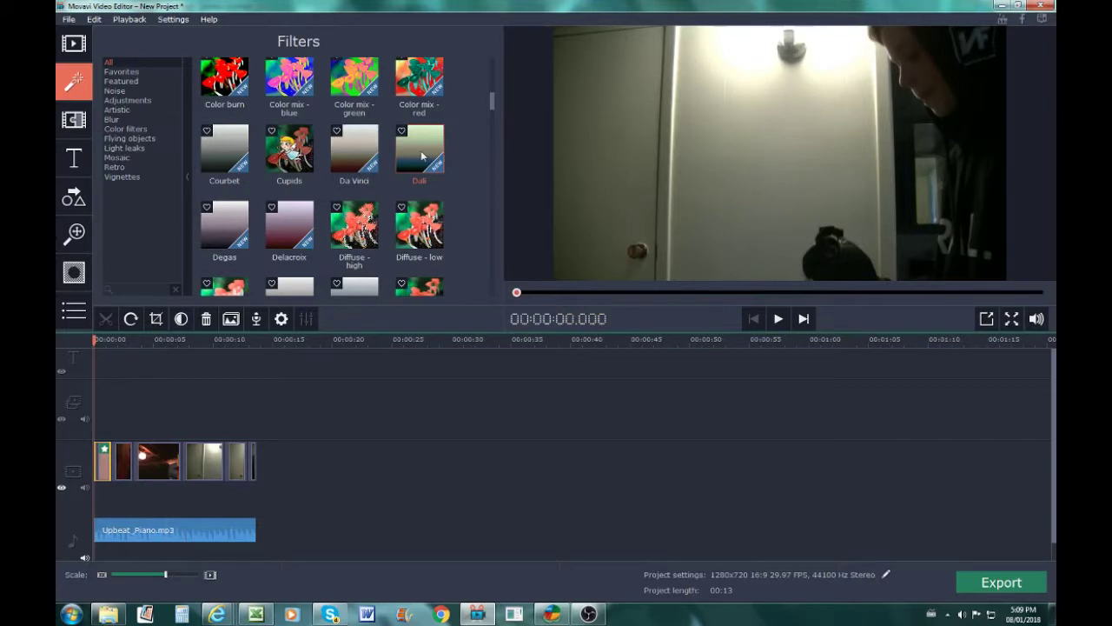
Apply the Dali filter to the second clip and preview it.
{"action": "left_click", "coordinate": [289, 224]}
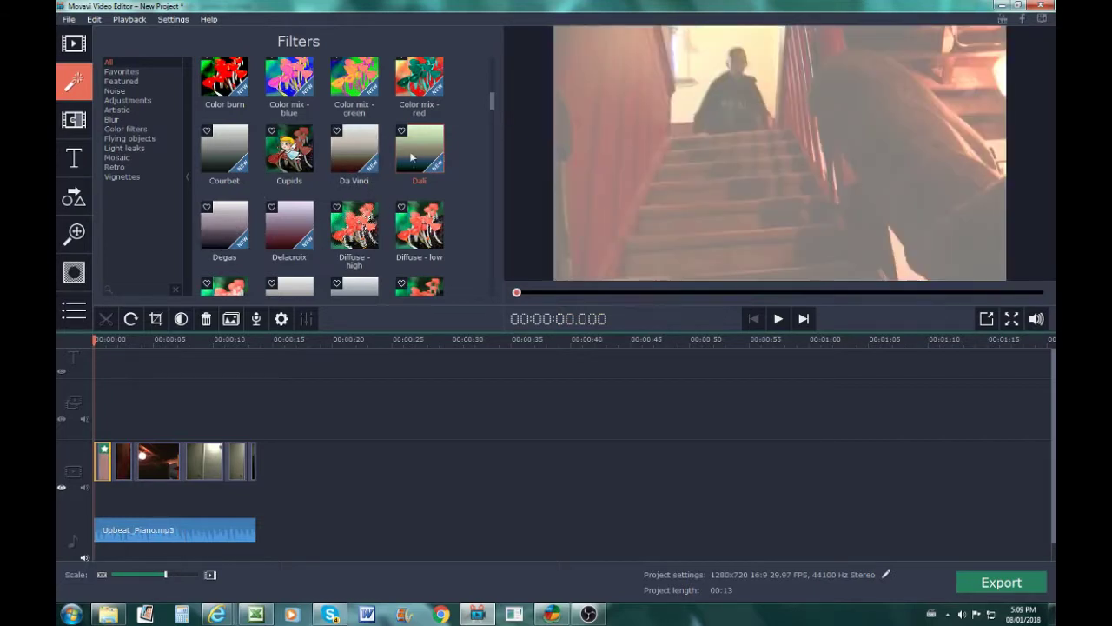
{"action": "left_click_drag", "start_coordinate": [405, 164], "coordinate": [126, 456]}
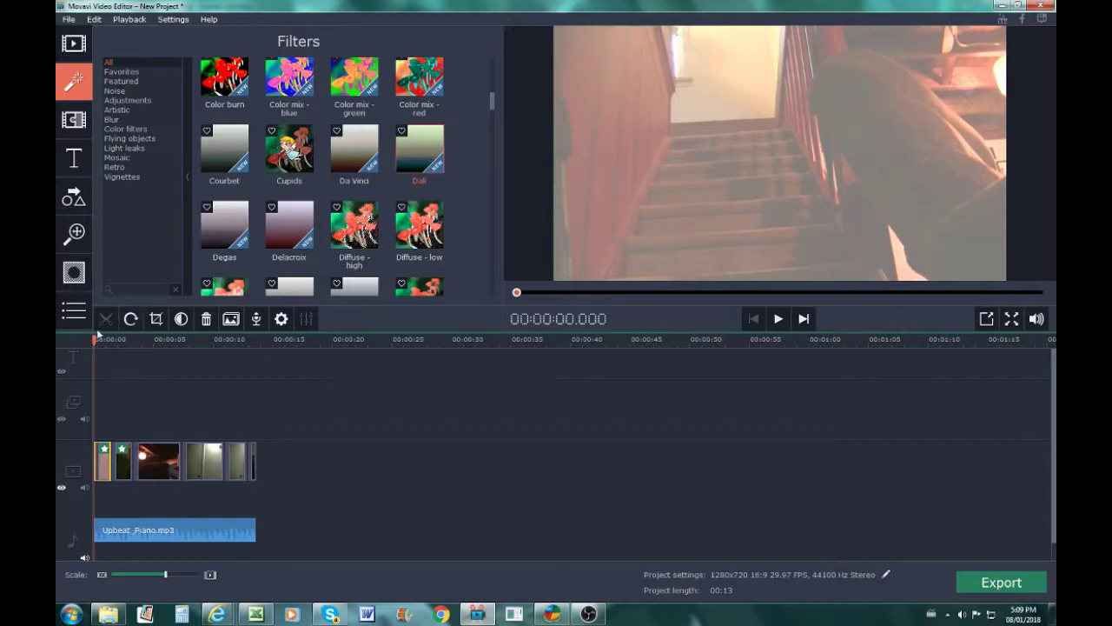
{"action": "left_click_drag", "start_coordinate": [97, 340], "coordinate": [111, 344]}
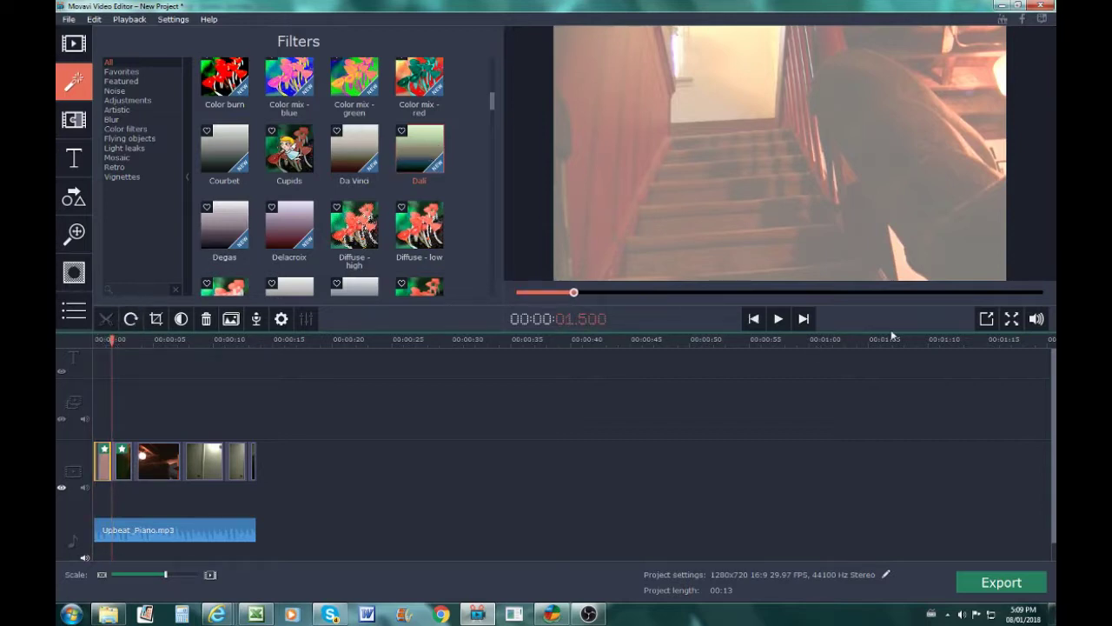
{"action": "left_click", "coordinate": [786, 320]}
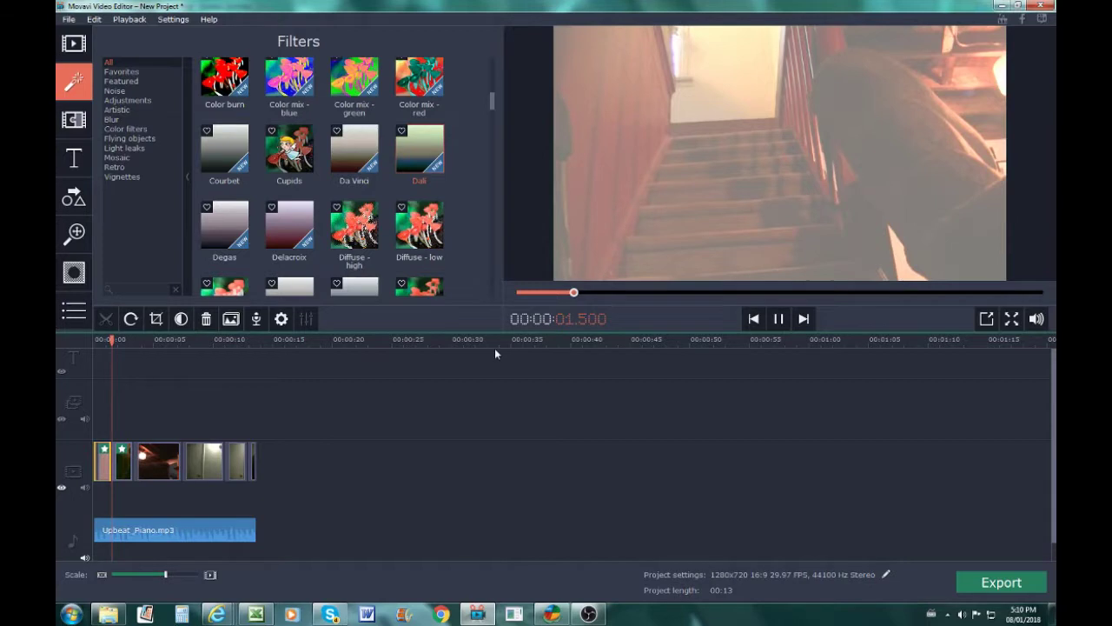
{"action": "left_click", "coordinate": [778, 318]}
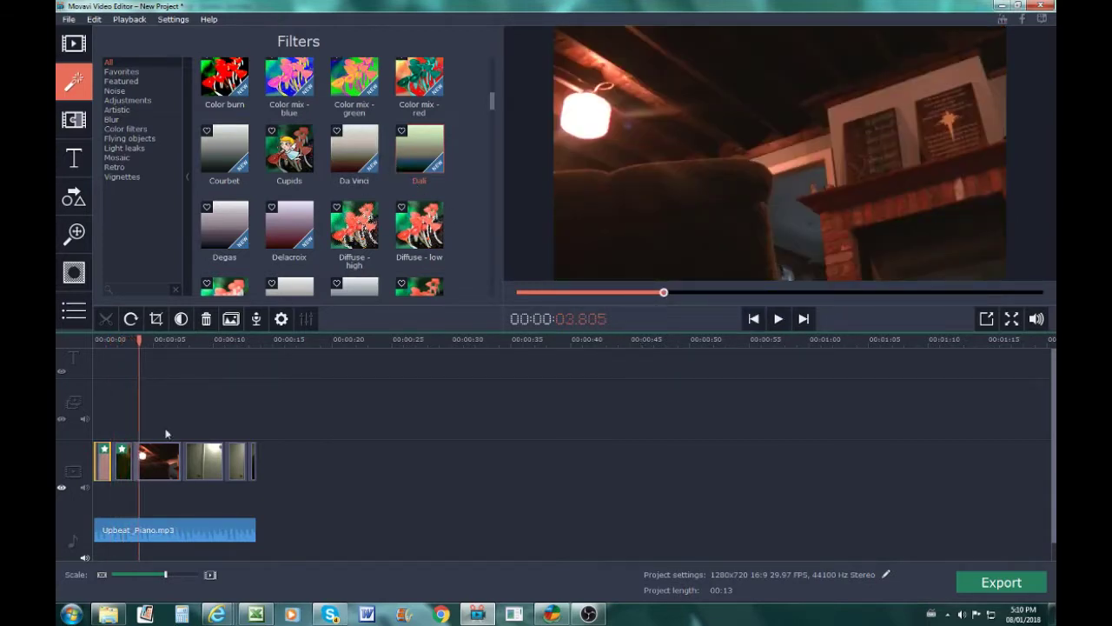
Replace the second clip's Dali filter with Courbet and preview the result.
{"action": "right_click", "coordinate": [127, 456]}
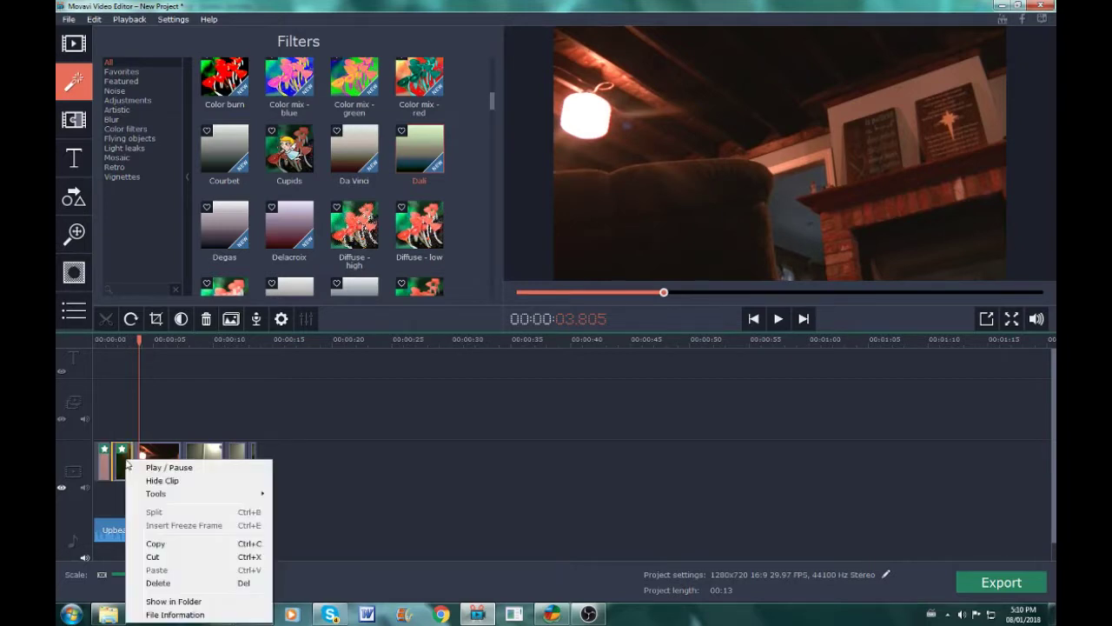
{"action": "left_click", "coordinate": [122, 452]}
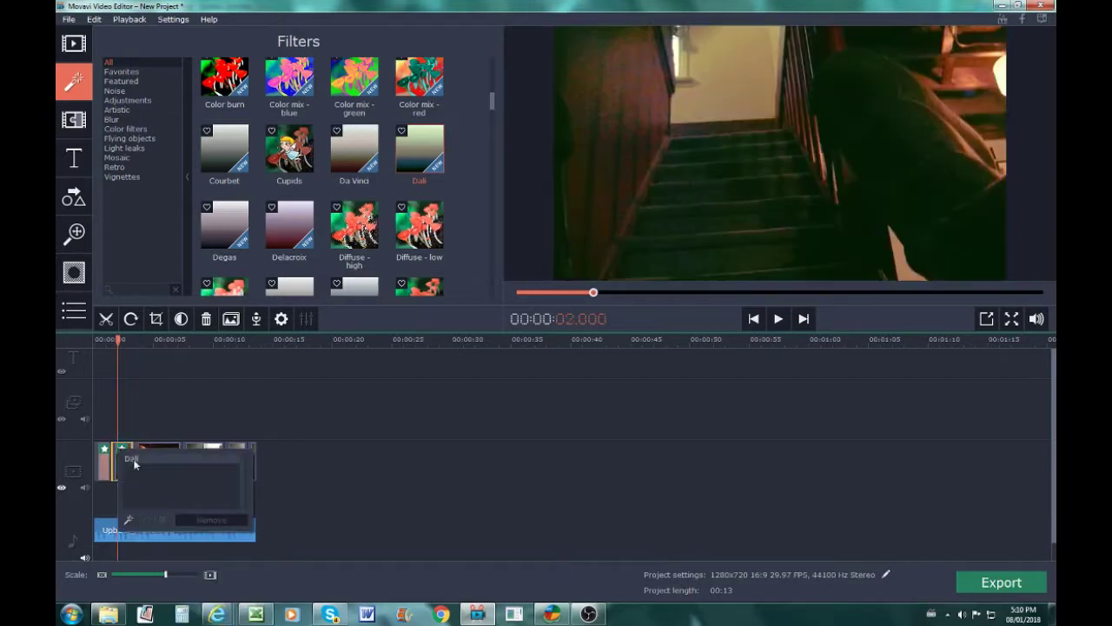
{"action": "left_click", "coordinate": [135, 459]}
{"action": "left_click", "coordinate": [209, 520]}
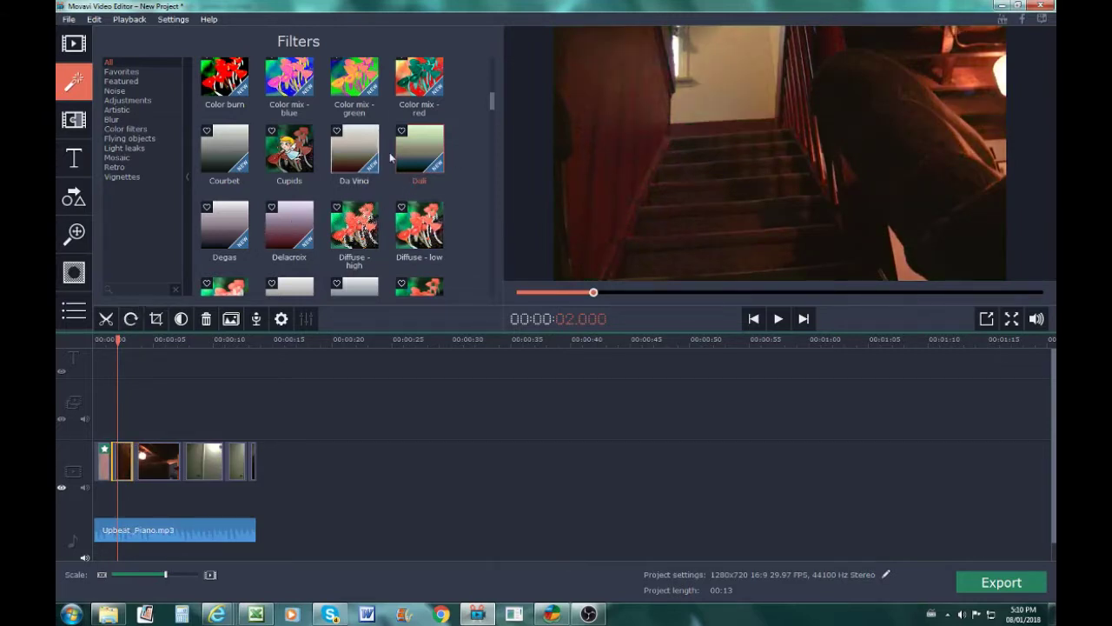
{"action": "left_click_drag", "start_coordinate": [224, 149], "coordinate": [119, 462]}
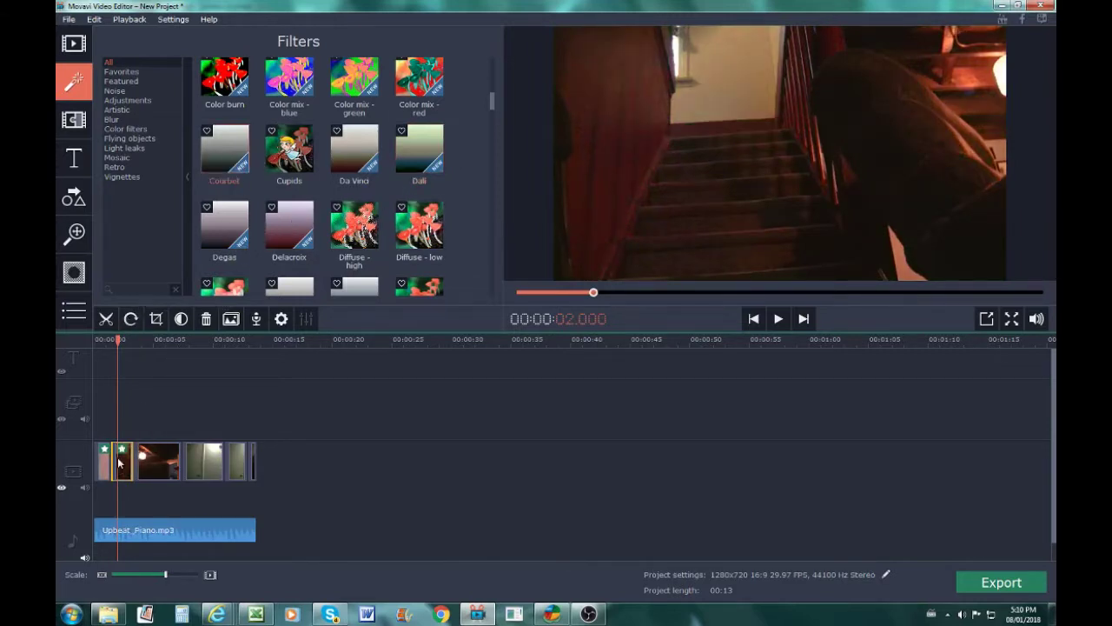
{"action": "left_click", "coordinate": [779, 318]}
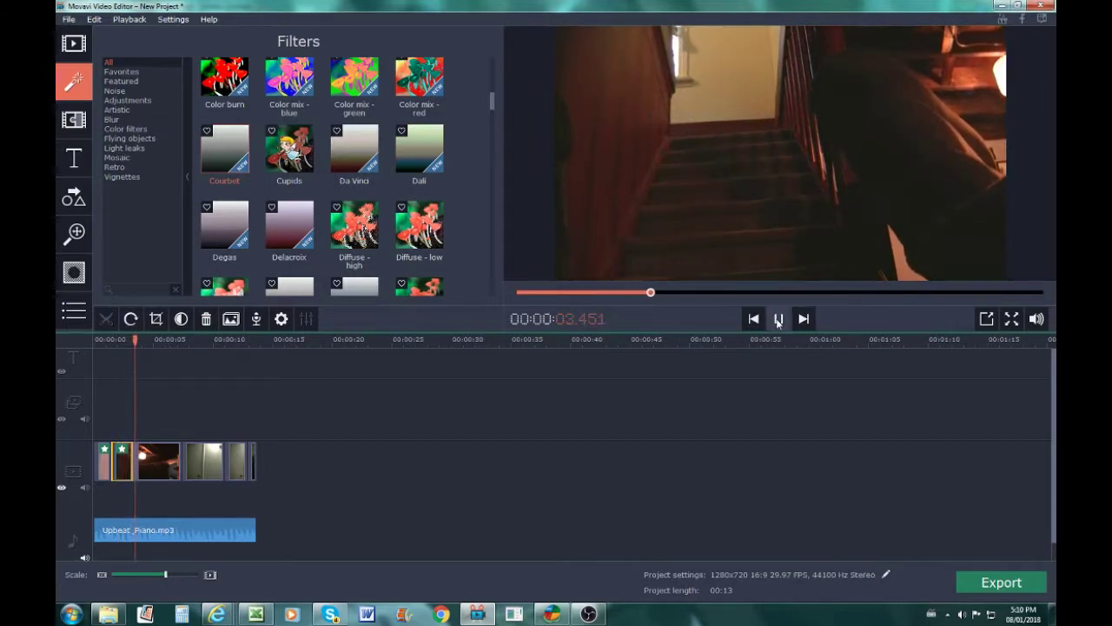
{"action": "left_click", "coordinate": [779, 321]}
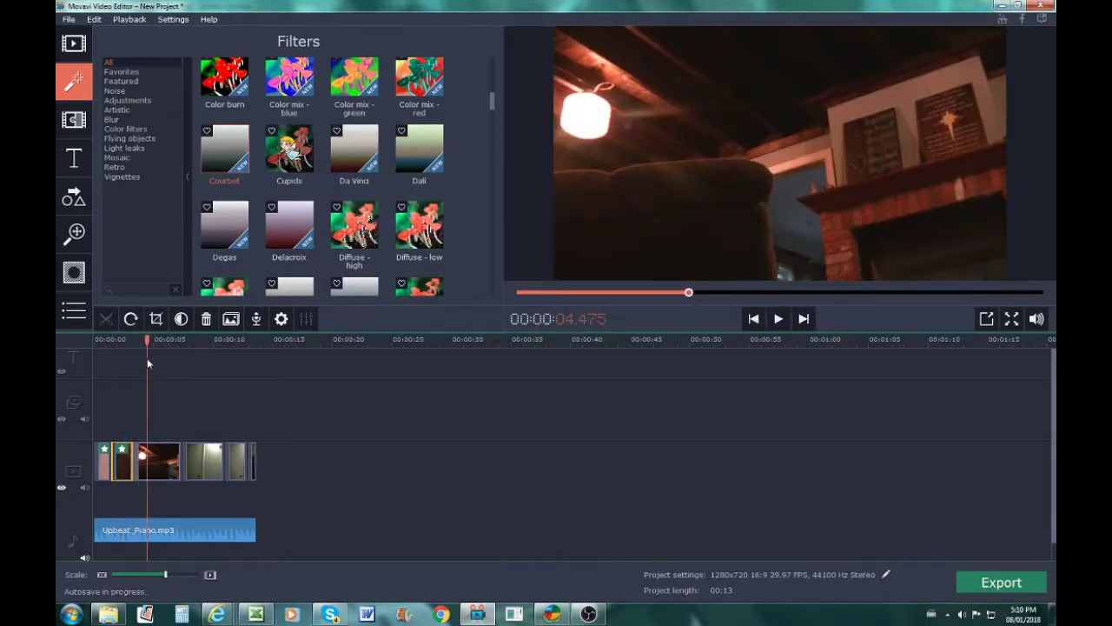
Remove the Courbet filter from the second clip and return to the gallery's first entries.
{"action": "right_click", "coordinate": [120, 451]}
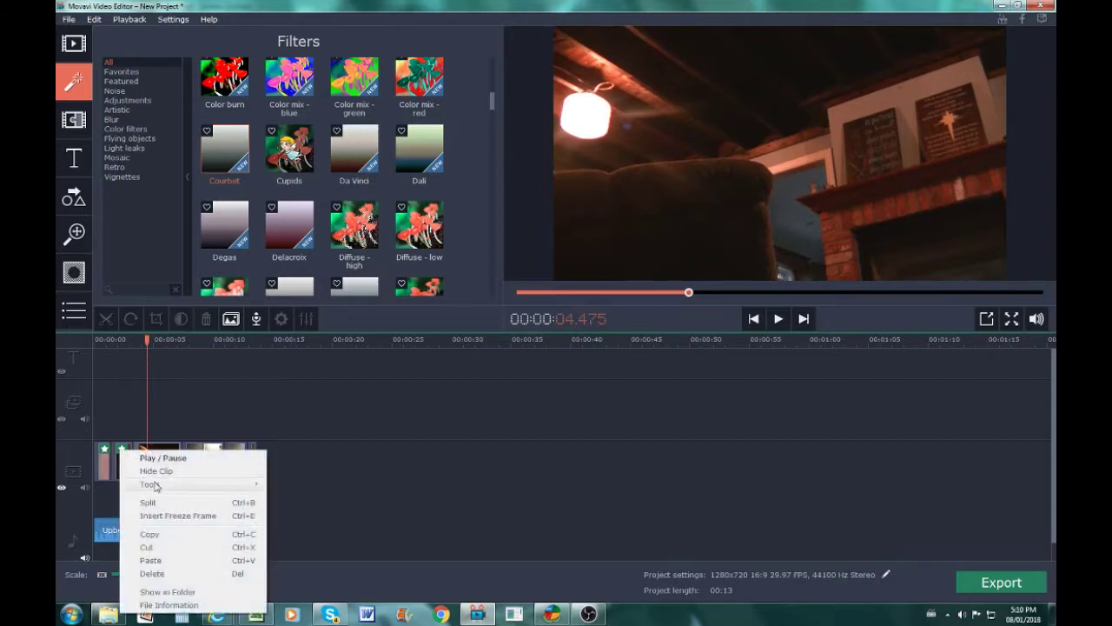
{"action": "left_click", "coordinate": [121, 448]}
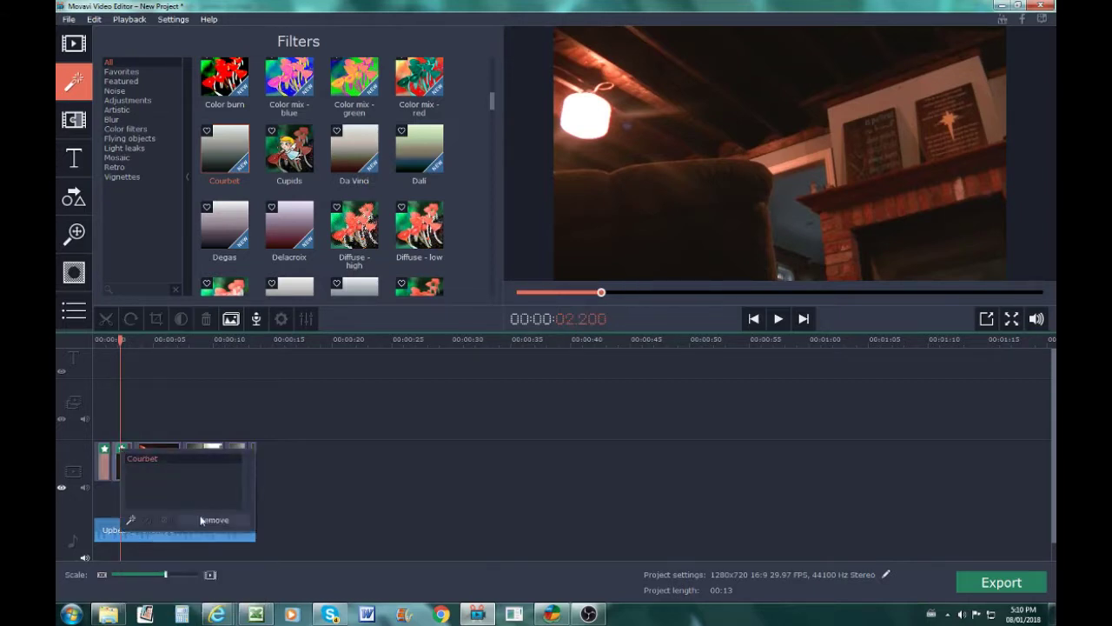
{"action": "left_click", "coordinate": [201, 520]}
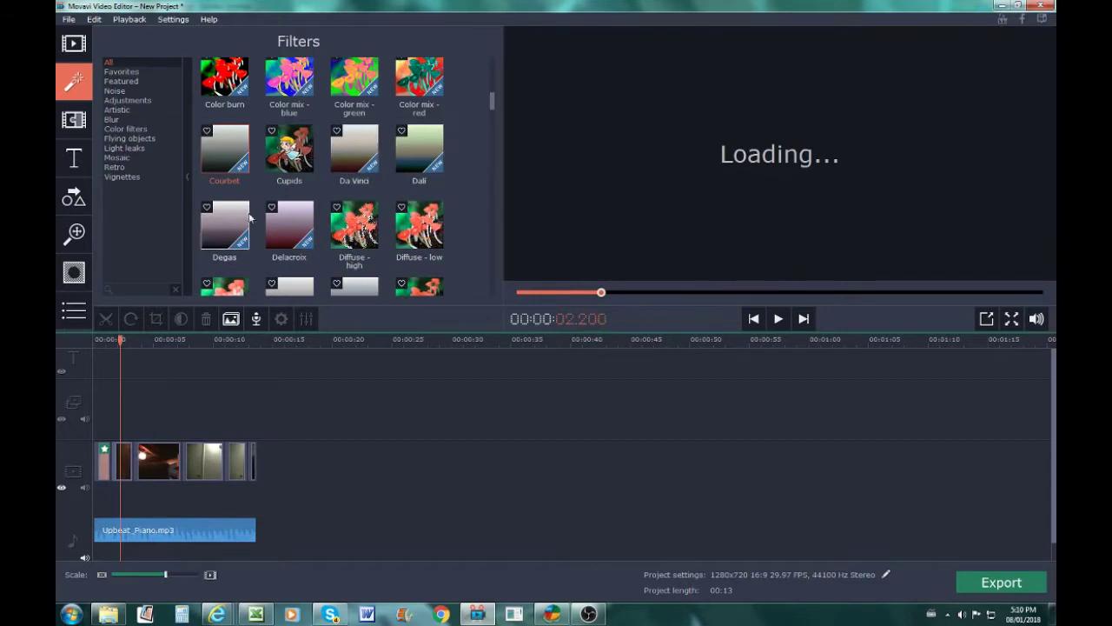
{"action": "mouse_move", "coordinate": [494, 103]}
{"action": "left_mouse_down"}
{"action": "mouse_move", "coordinate": [490, 146]}
{"action": "mouse_move", "coordinate": [487, 105]}
{"action": "left_mouse_up"}
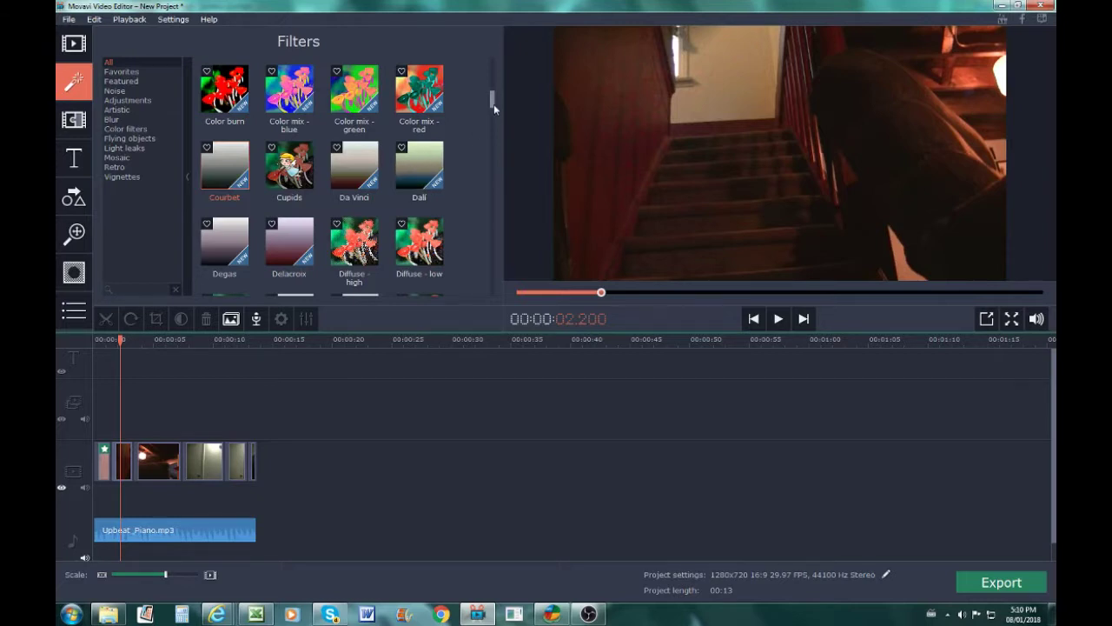
{"action": "left_click_drag", "start_coordinate": [493, 104], "coordinate": [493, 68]}
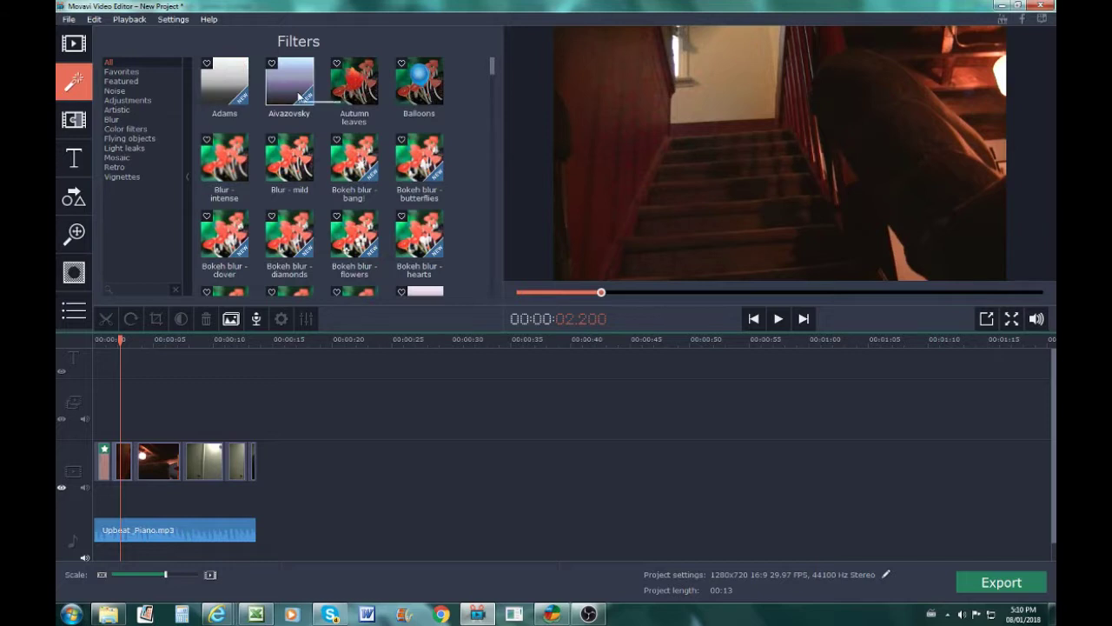
Apply the Aivazovsky filter to the second clip and preview it.
{"action": "left_click_drag", "start_coordinate": [298, 98], "coordinate": [123, 458]}
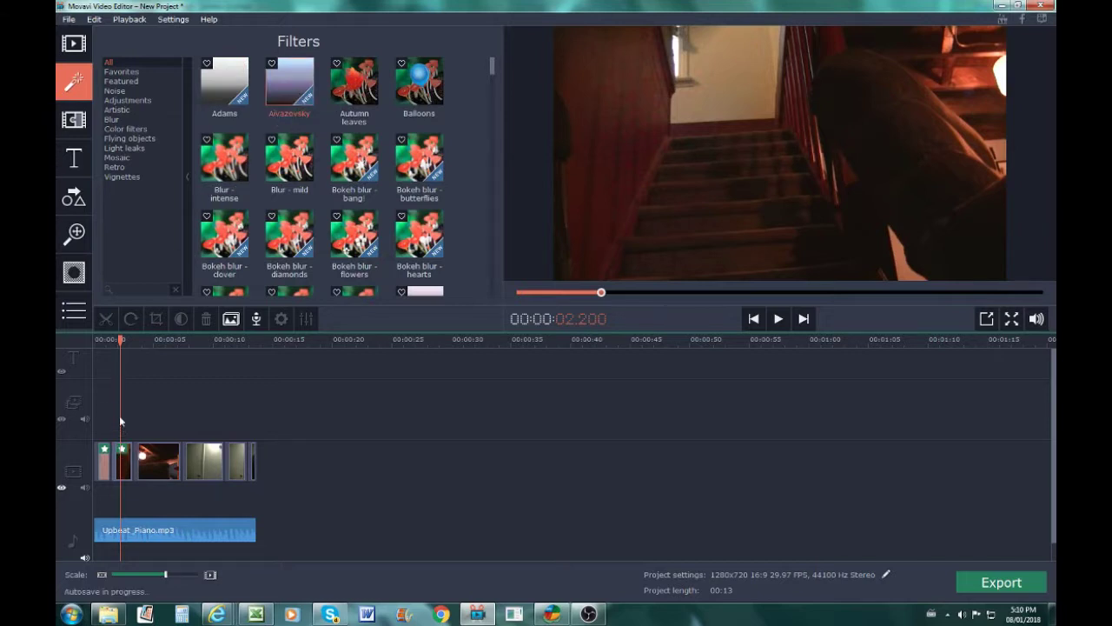
{"action": "left_click_drag", "start_coordinate": [122, 341], "coordinate": [111, 339]}
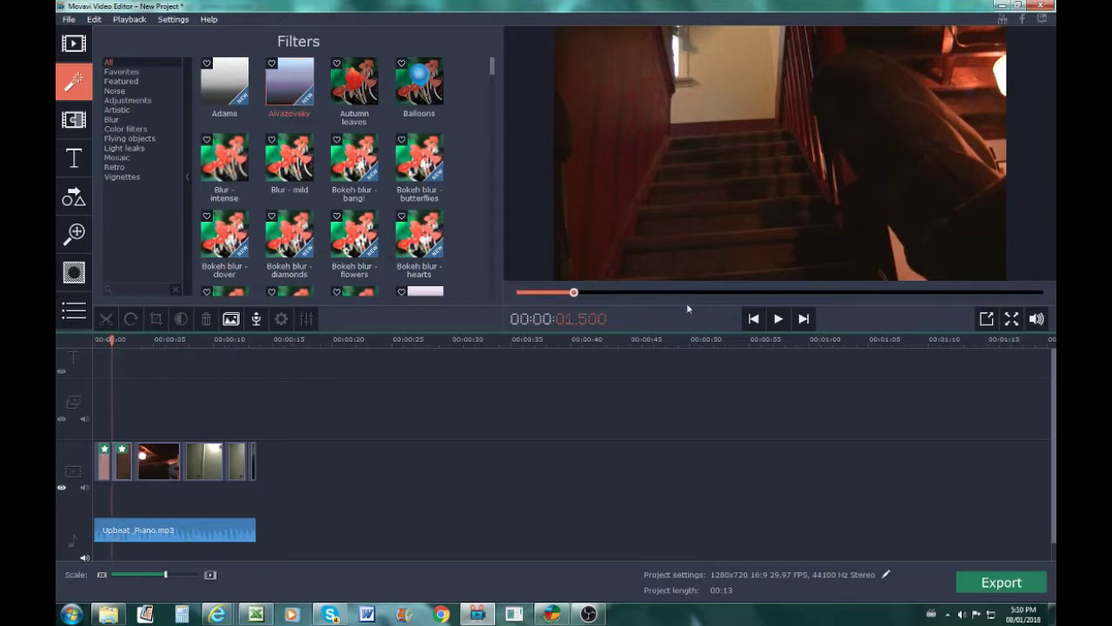
{"action": "left_click", "coordinate": [779, 319]}
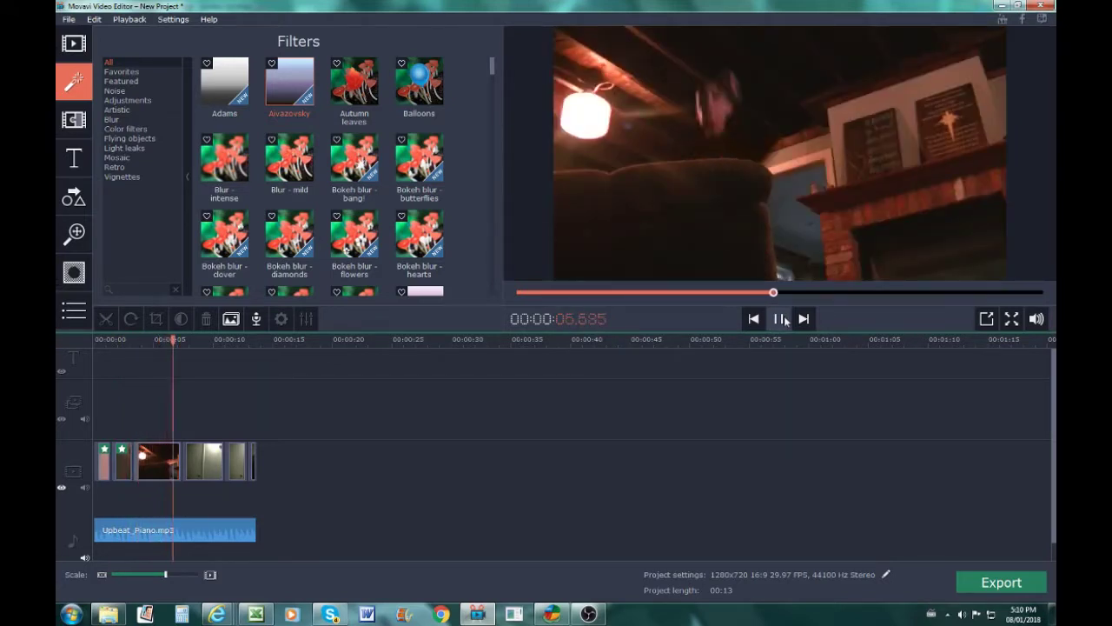
{"action": "left_click", "coordinate": [784, 321]}
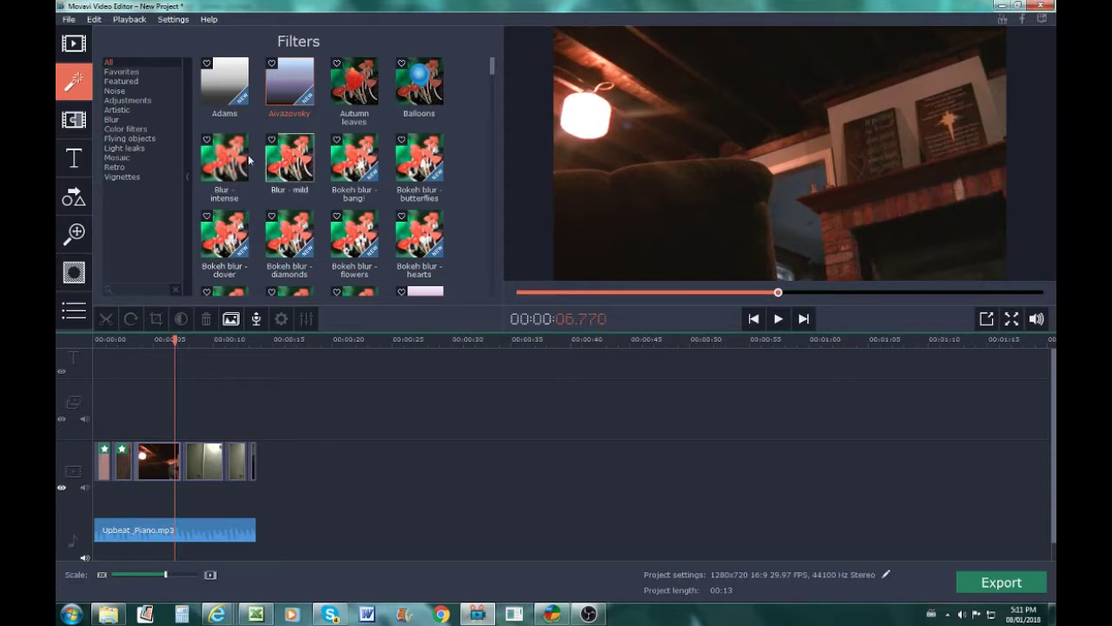
Apply Aivazovsky to the third and later clips, then play the video from the start.
{"action": "left_click_drag", "start_coordinate": [286, 102], "coordinate": [170, 458]}
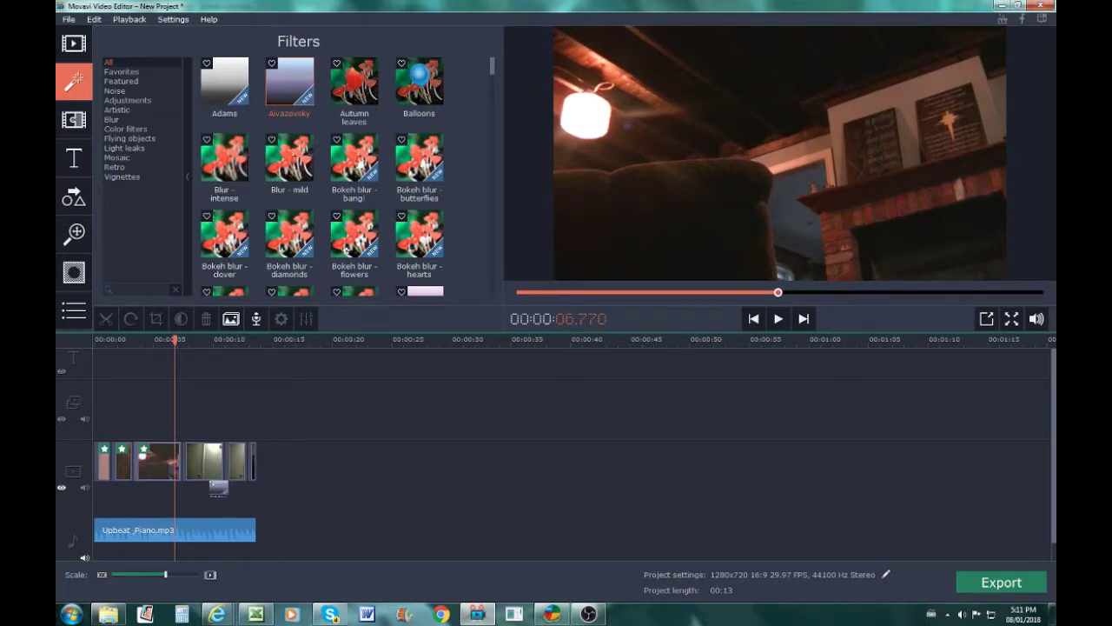
{"action": "left_click_drag", "start_coordinate": [292, 165], "coordinate": [241, 465]}
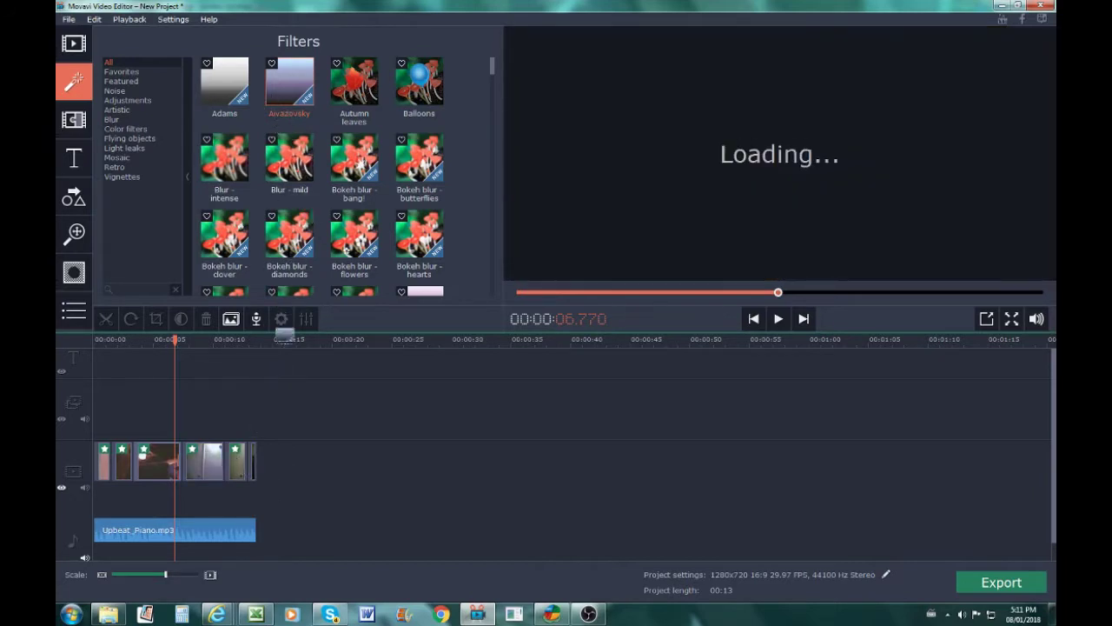
{"action": "left_click_drag", "start_coordinate": [306, 167], "coordinate": [259, 453]}
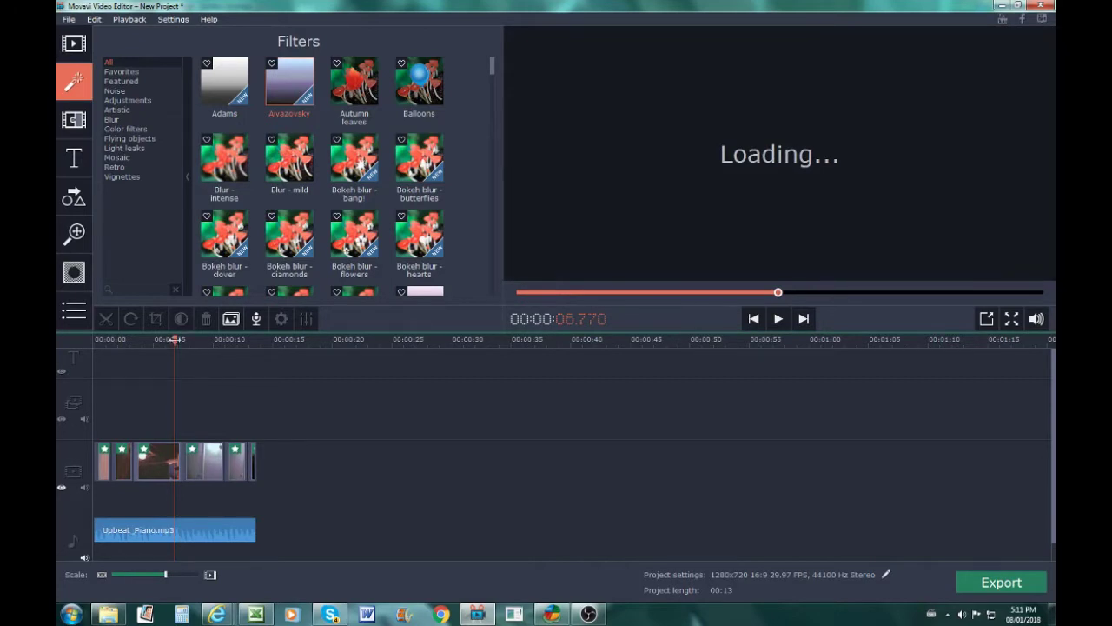
{"action": "left_click_drag", "start_coordinate": [174, 339], "coordinate": [95, 339]}
{"action": "left_click", "coordinate": [778, 319]}
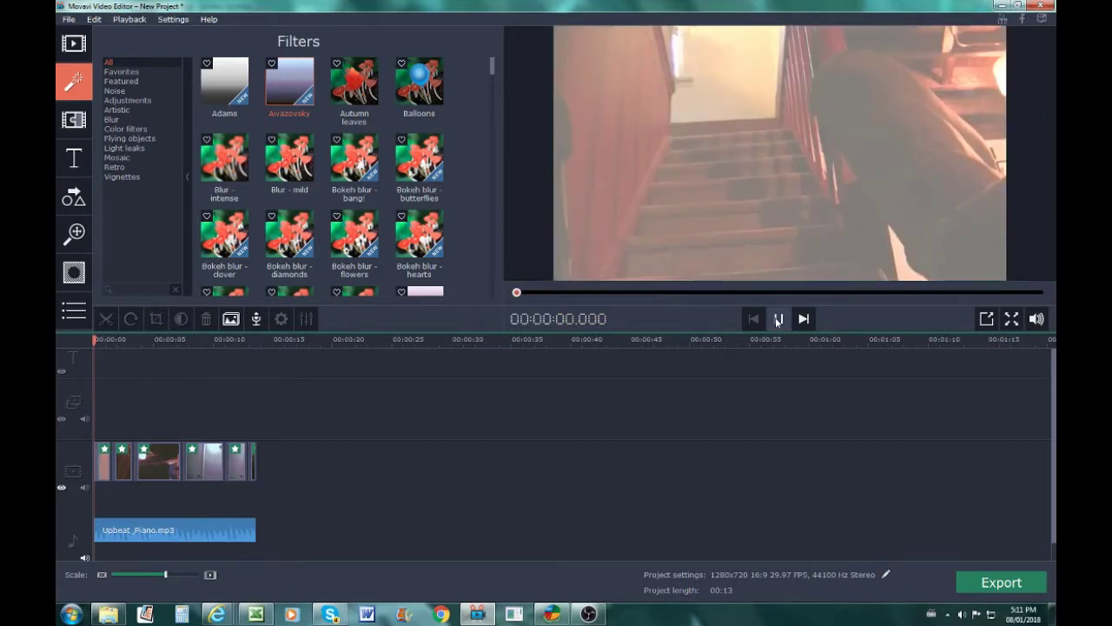
Replace the first clip's existing filter with Aivazovsky and replay the video from the beginning.
{"action": "left_click", "coordinate": [777, 319]}
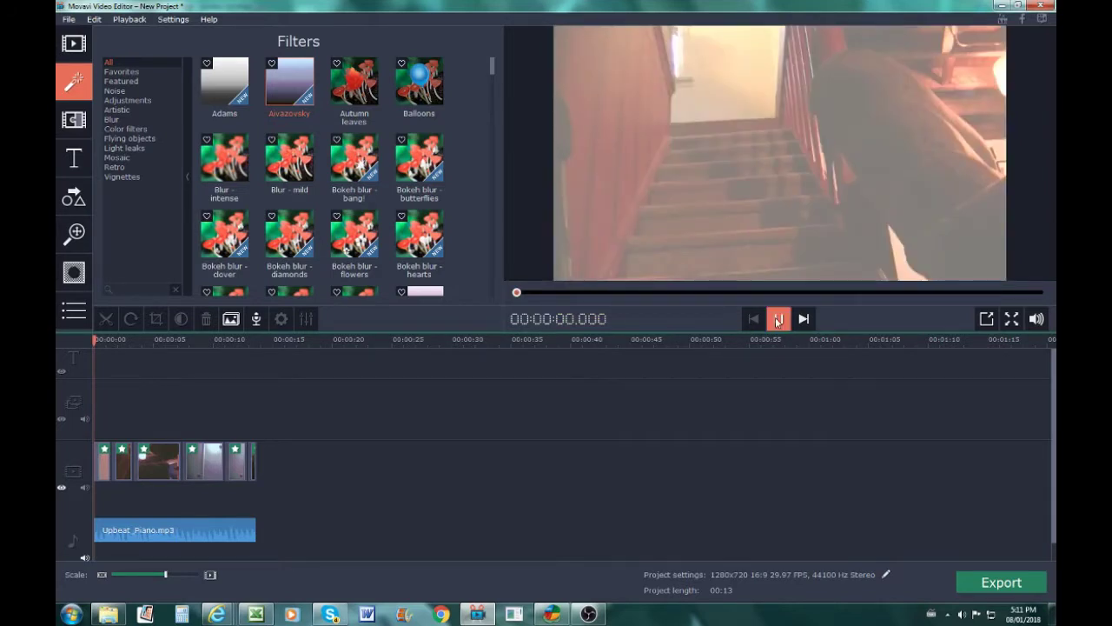
{"action": "left_click", "coordinate": [104, 450]}
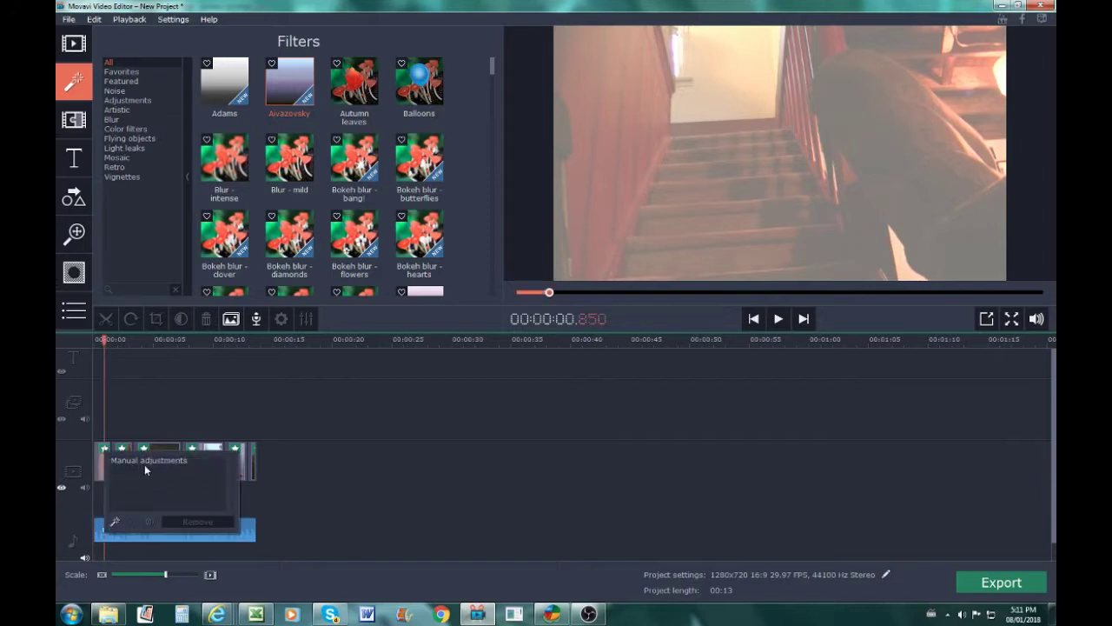
{"action": "left_click", "coordinate": [198, 522]}
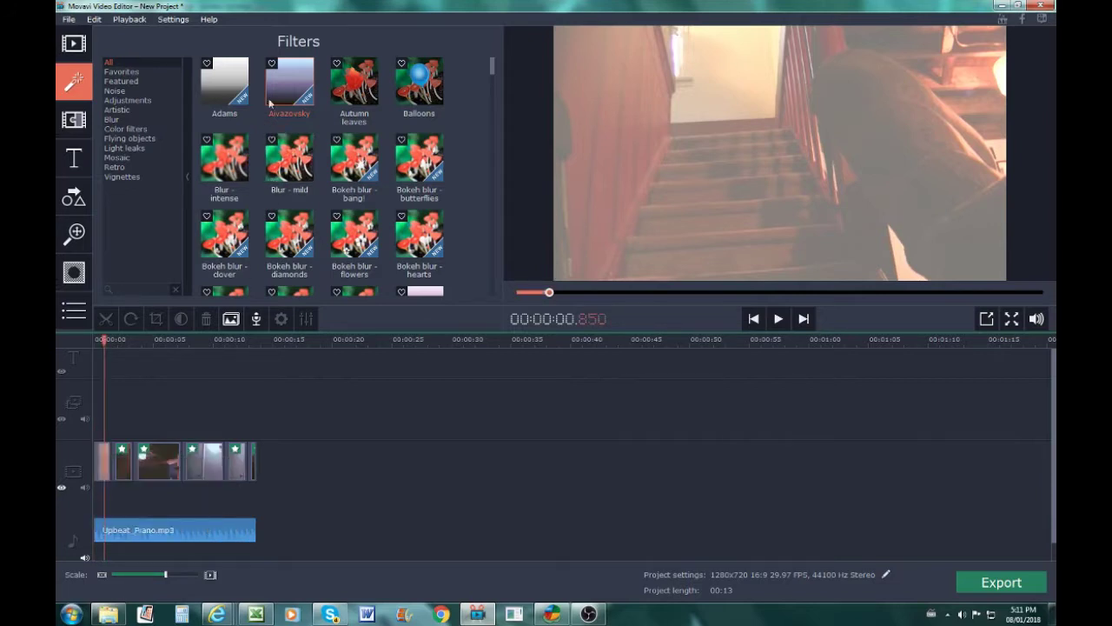
{"action": "left_click_drag", "start_coordinate": [269, 103], "coordinate": [104, 453]}
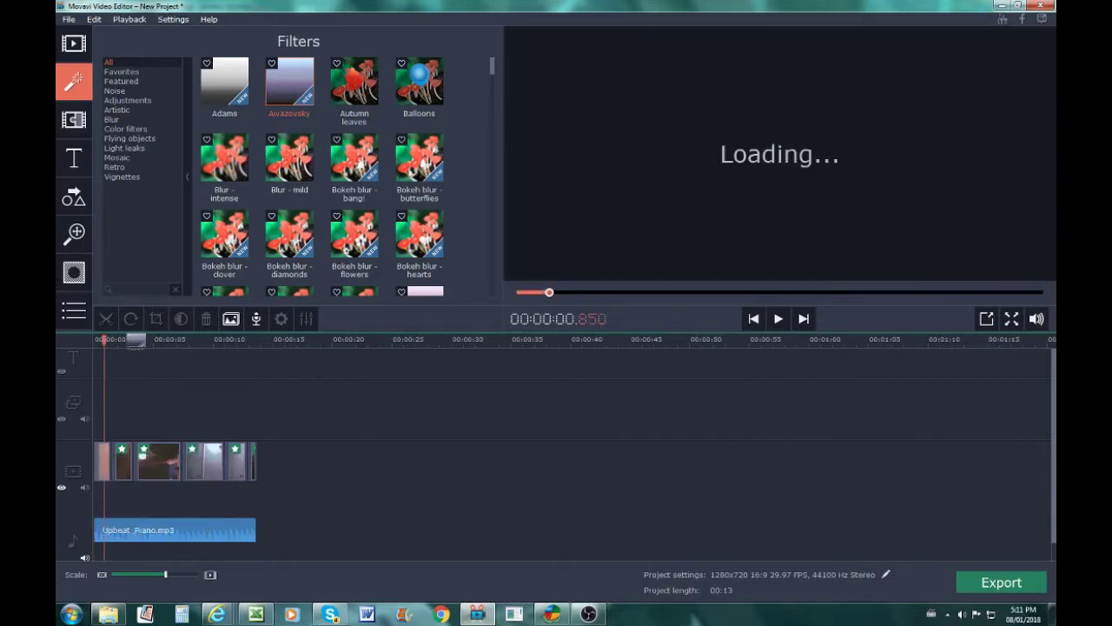
{"action": "left_click", "coordinate": [96, 338]}
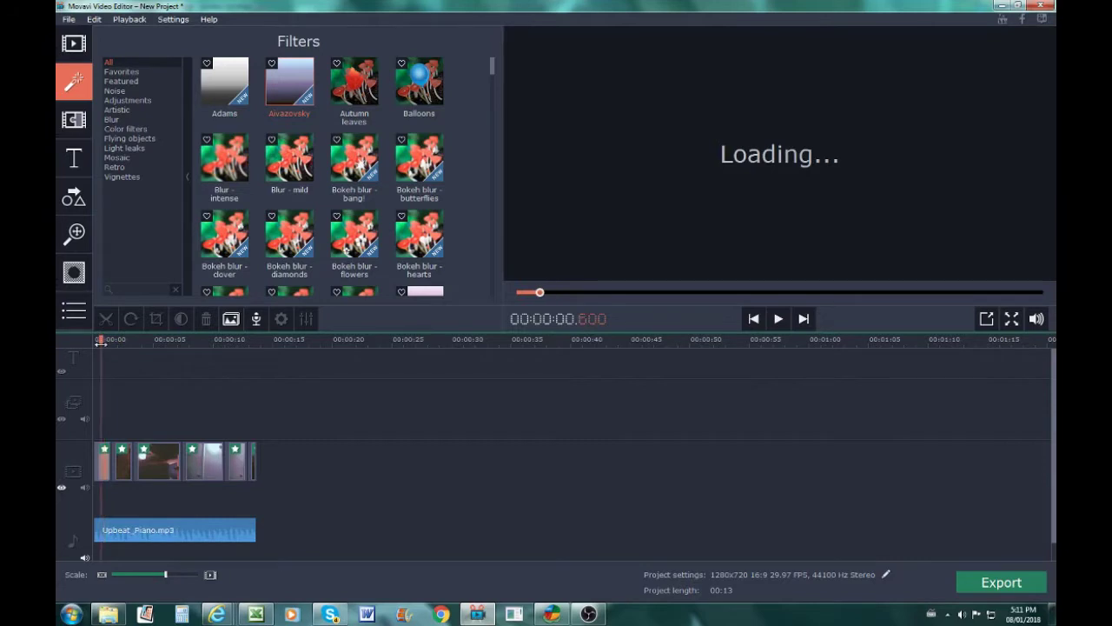
{"action": "left_click", "coordinate": [779, 320]}
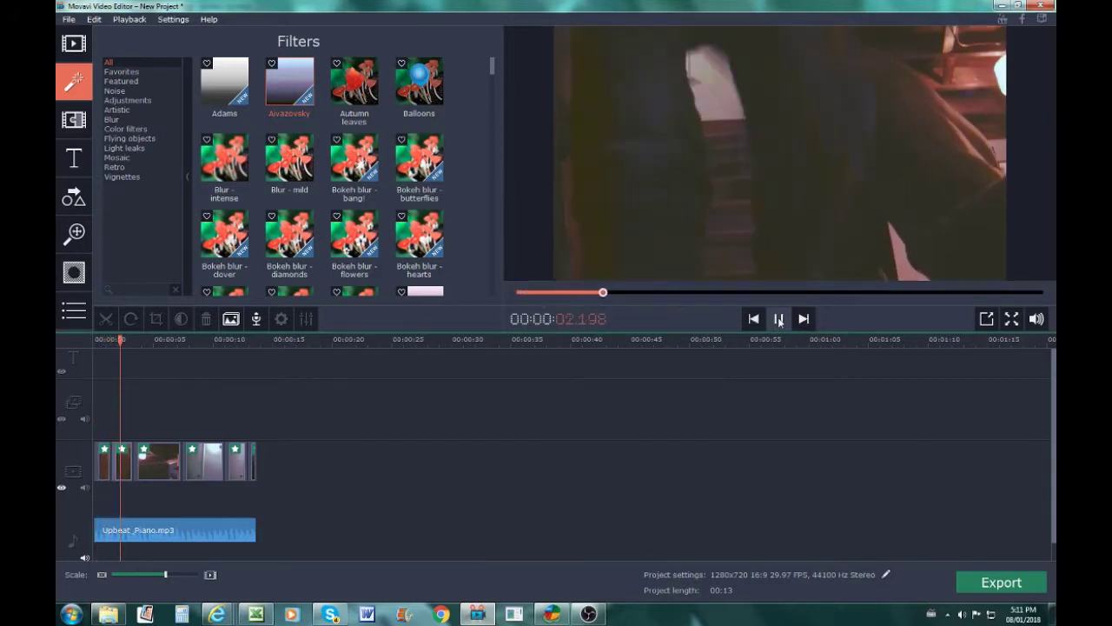
{"action": "left_click", "coordinate": [778, 319]}
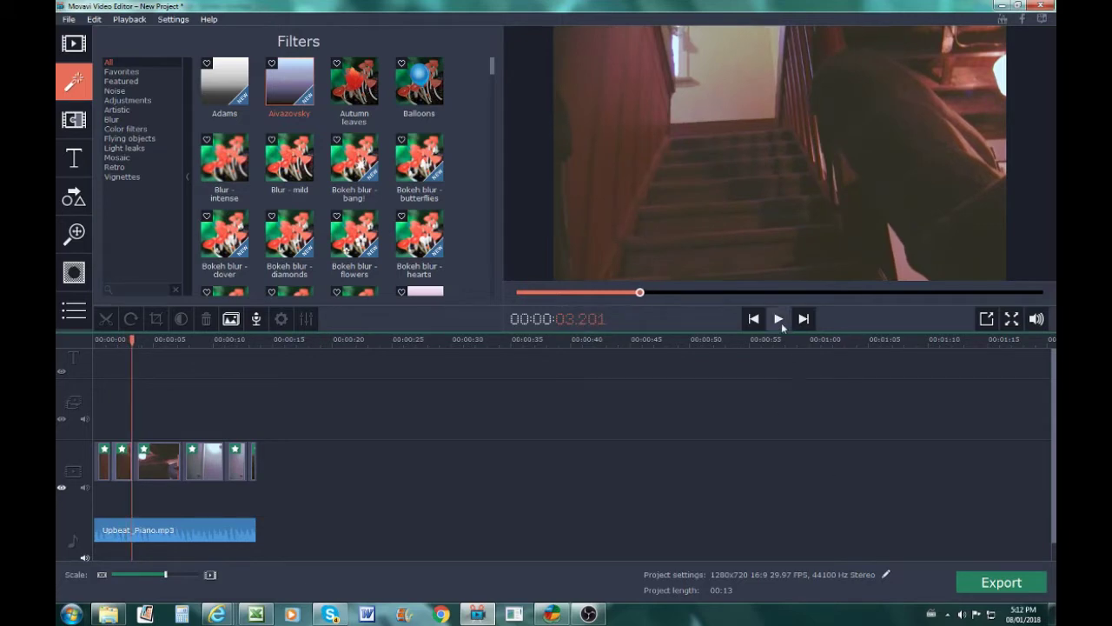
Export the project under the file name intro and confirm the saving-successful message.
{"action": "left_click", "coordinate": [998, 587]}
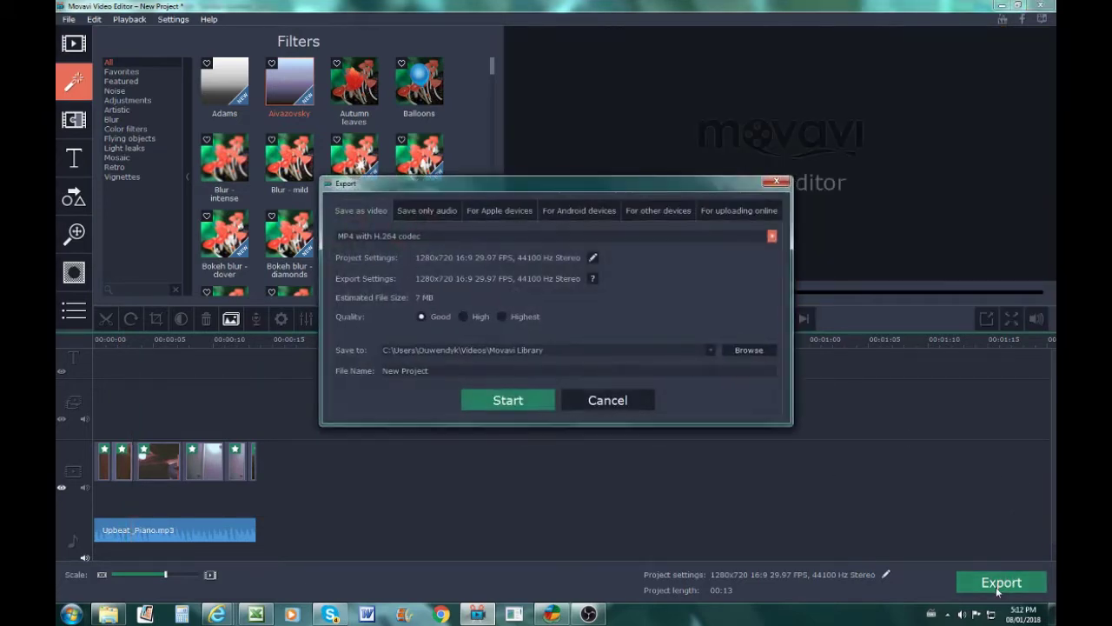
{"action": "left_click_drag", "start_coordinate": [424, 372], "coordinate": [330, 375]}
{"action": "key", "text": "BackSpace"}
{"action": "type", "text": "int"}
{"action": "type", "text": "ro"}
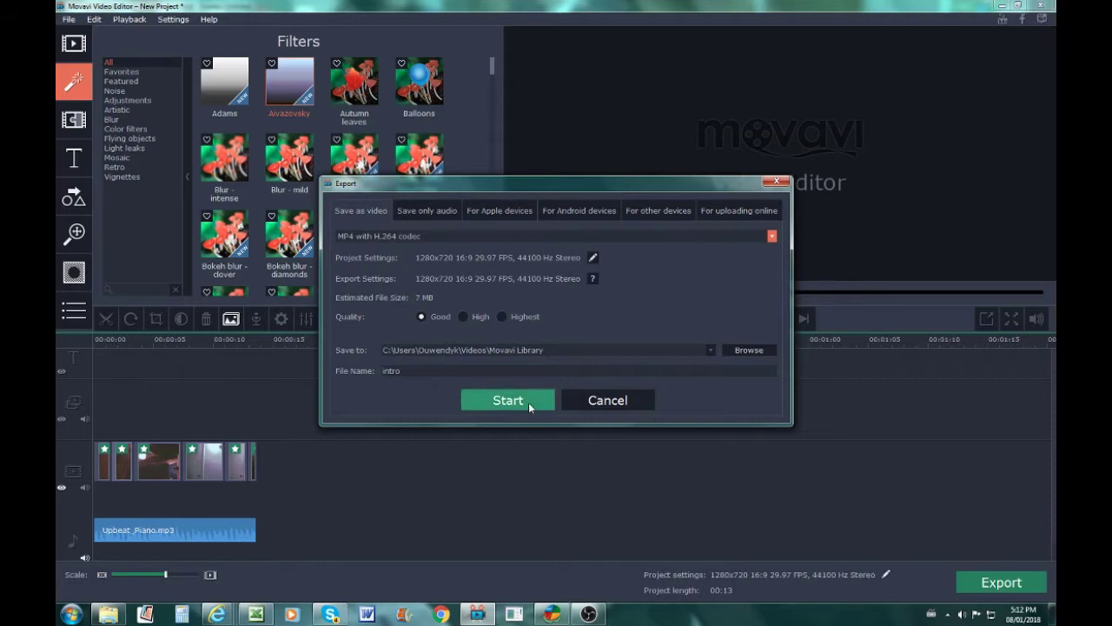
{"action": "left_click", "coordinate": [528, 401]}
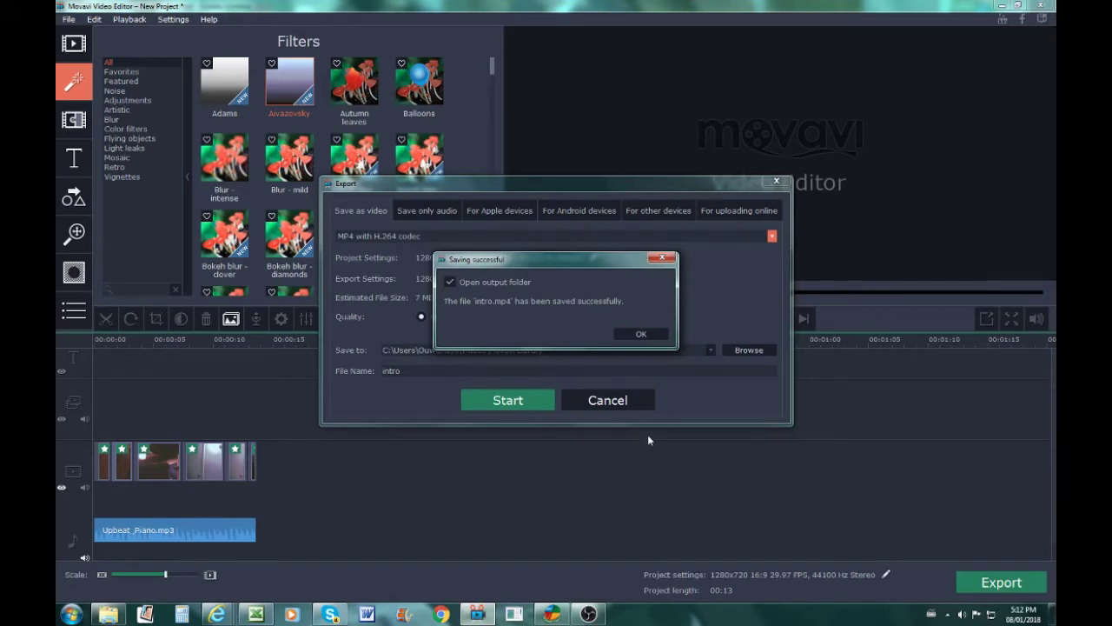
{"action": "left_click", "coordinate": [639, 334]}
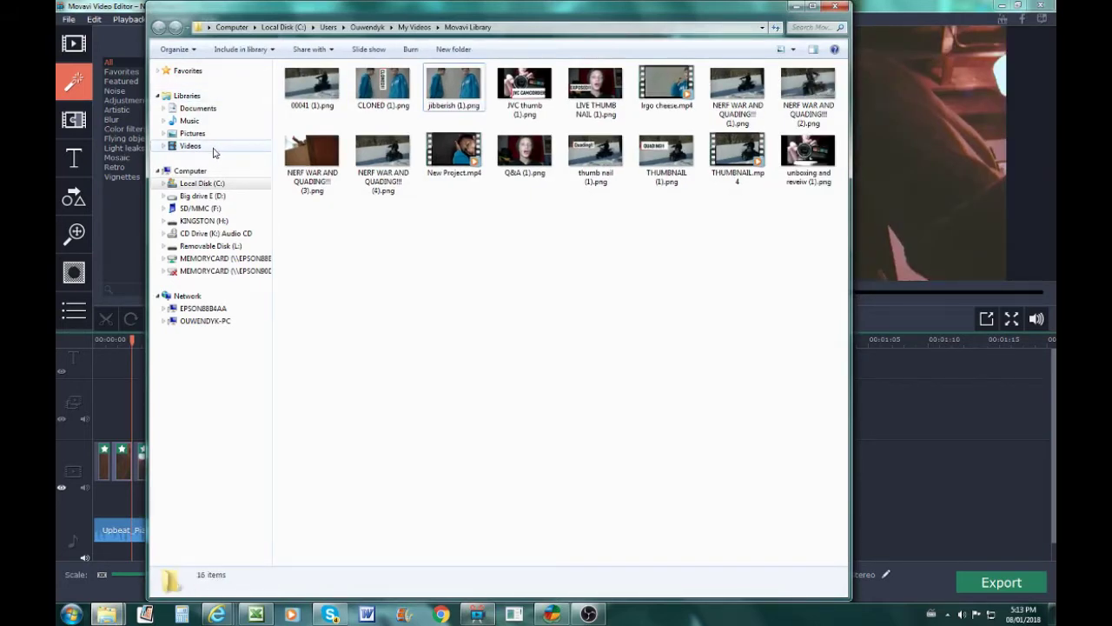
Show the Videos library in Explorer, briefly visiting the evans stuff folder.
{"action": "left_click", "coordinate": [212, 147]}
{"action": "double_click", "coordinate": [368, 153]}
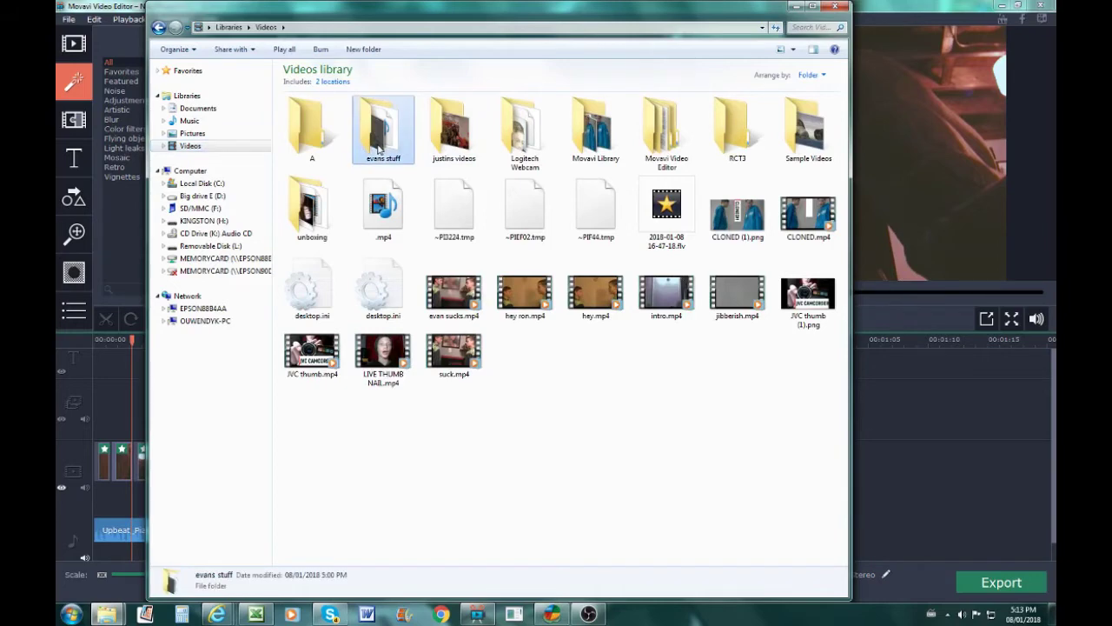
{"action": "left_click", "coordinate": [216, 148]}
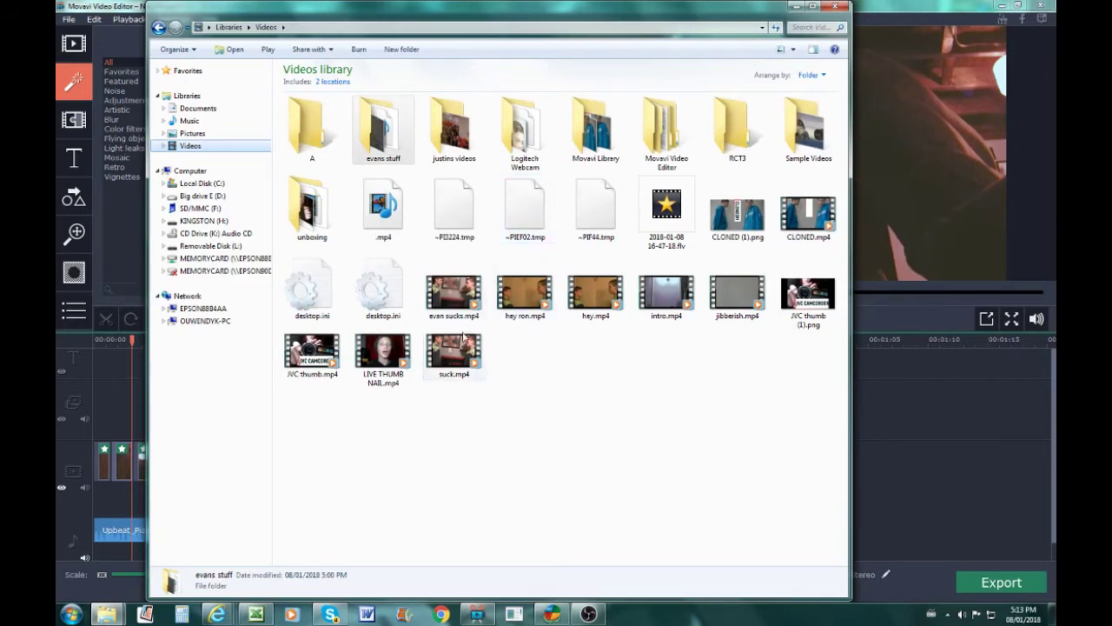
Play intro.mp4 in Windows Media Player and close the player when it finishes.
{"action": "left_click", "coordinate": [669, 301]}
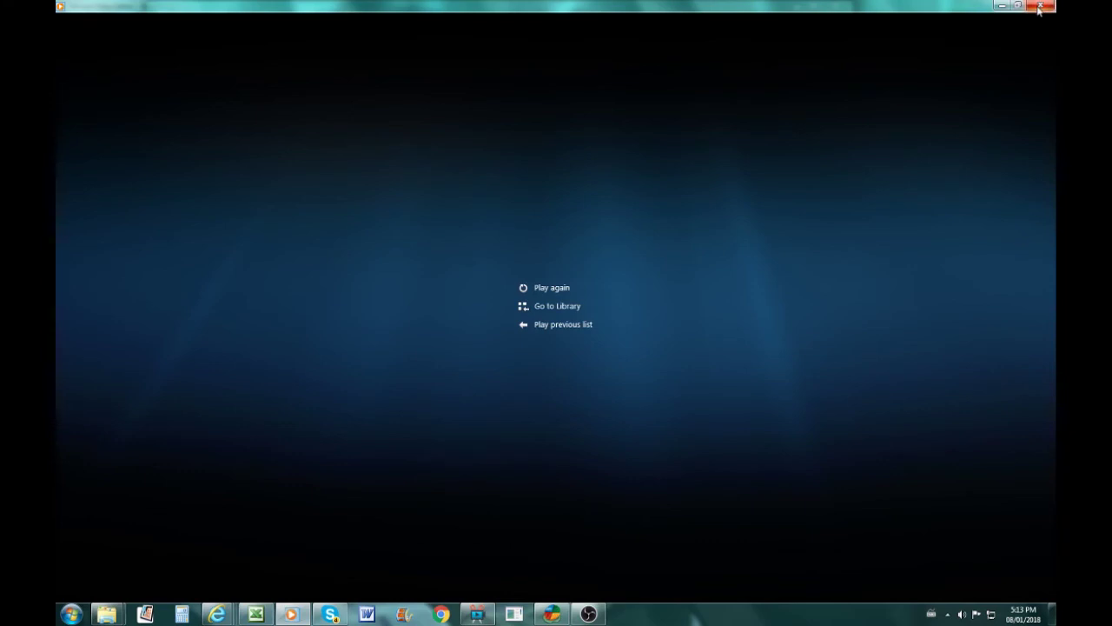
{"action": "left_click", "coordinate": [1039, 7]}
{"action": "mouse_move", "coordinate": [588, 615]}
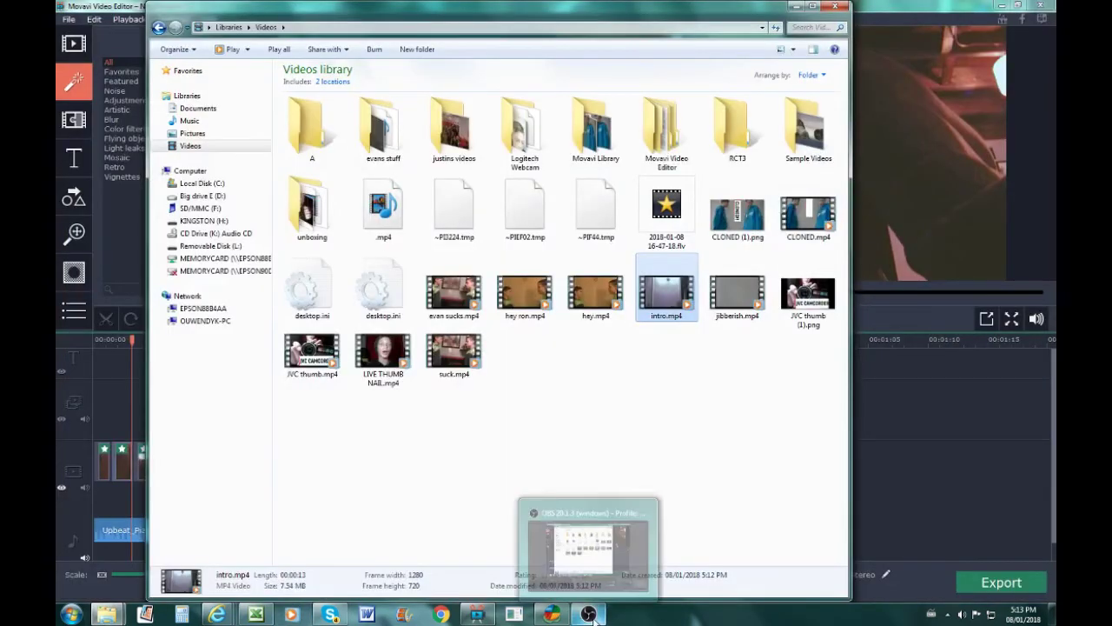